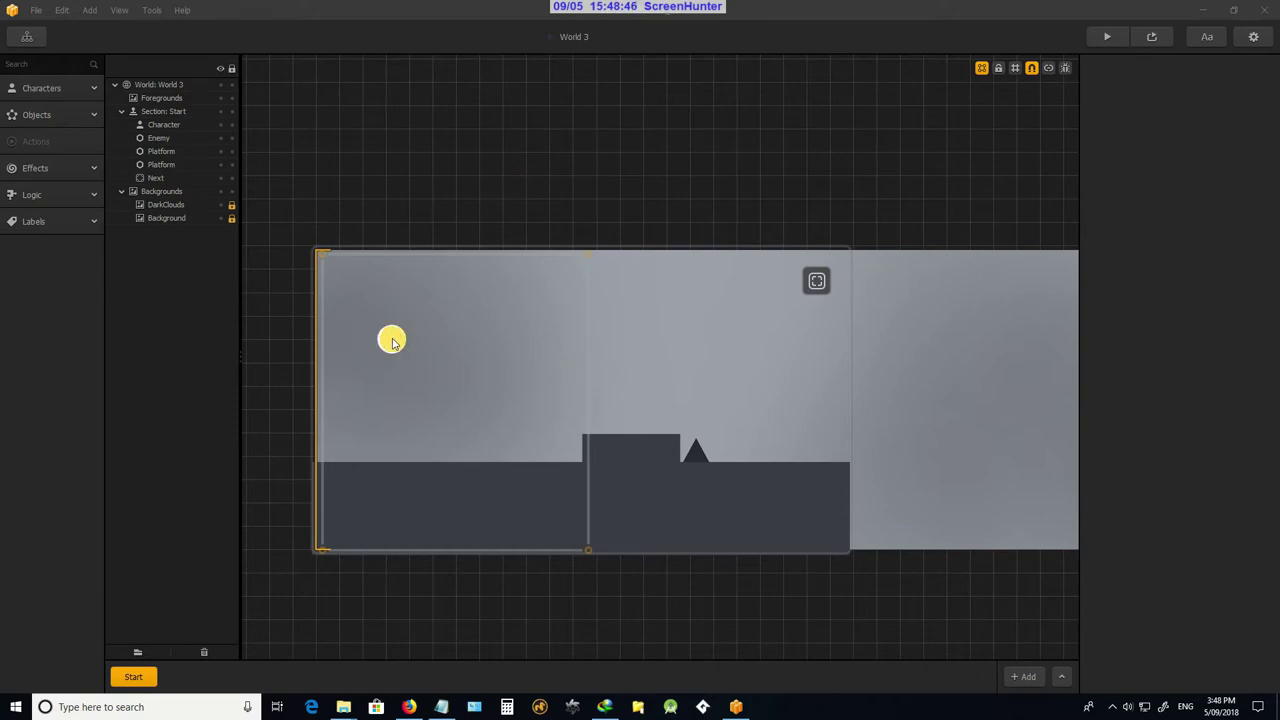
Switch to Firefox and examine the animation preview sheets of the Fantasy Heroes: Vikings Sprite Sheet on GameDev Market
left_click(392, 342)
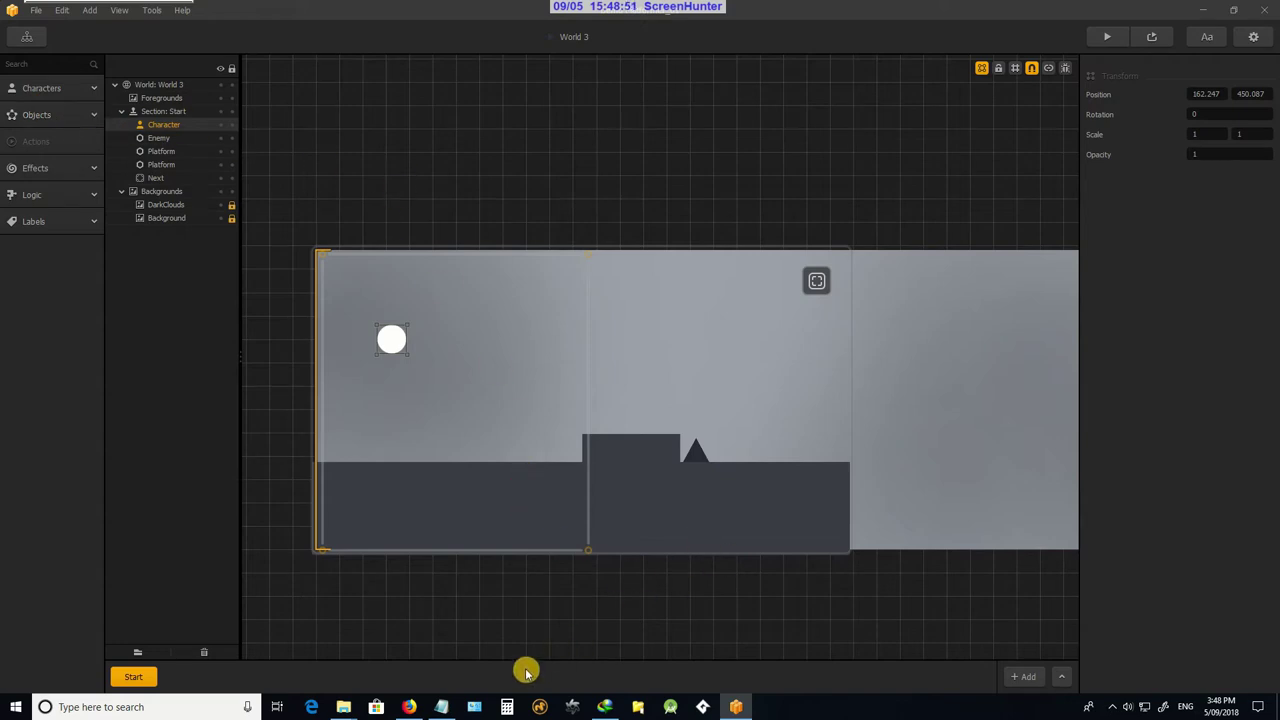
left_click(409, 707)
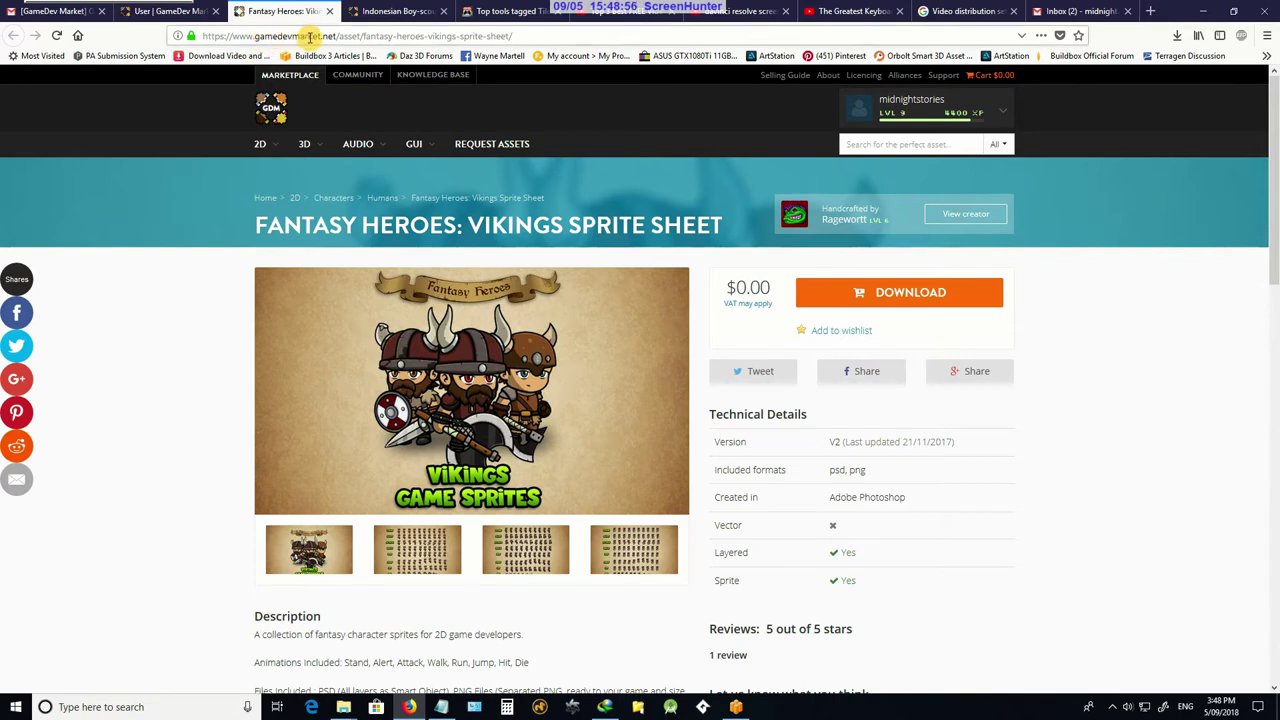
left_click(530, 38)
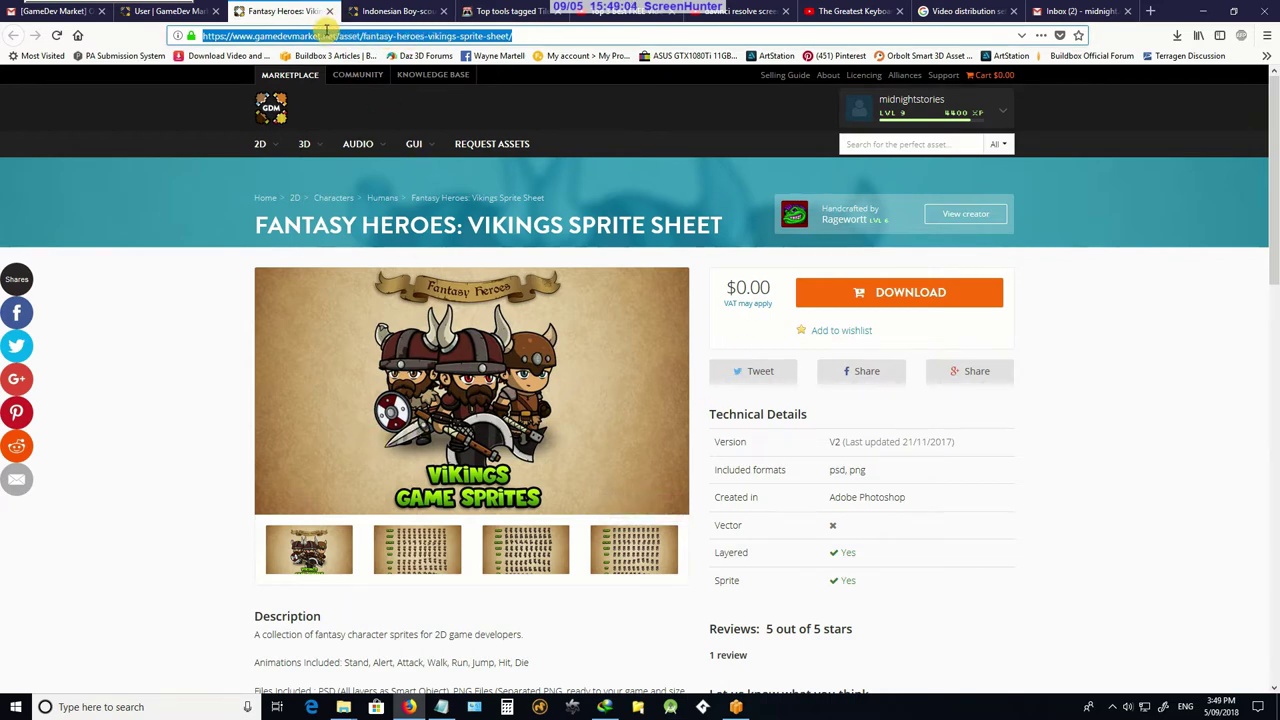
mouse_move(512, 402)
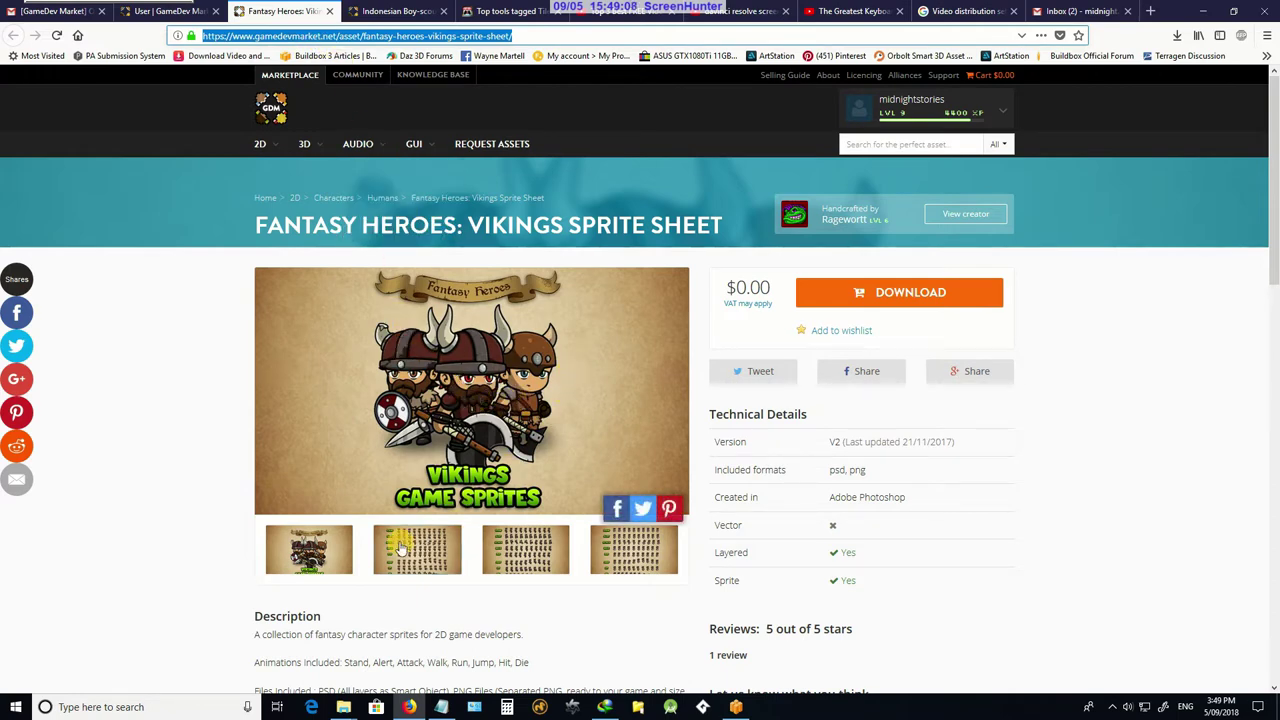
mouse_move(418, 372)
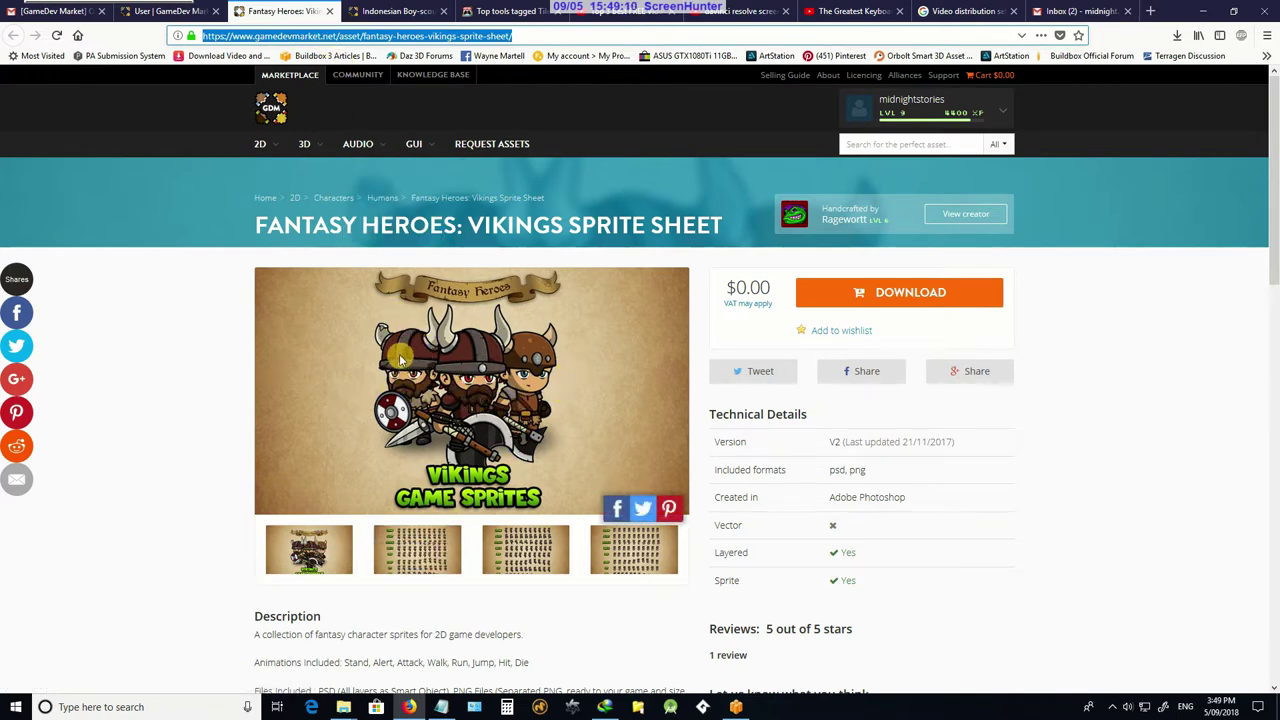
left_click(428, 537)
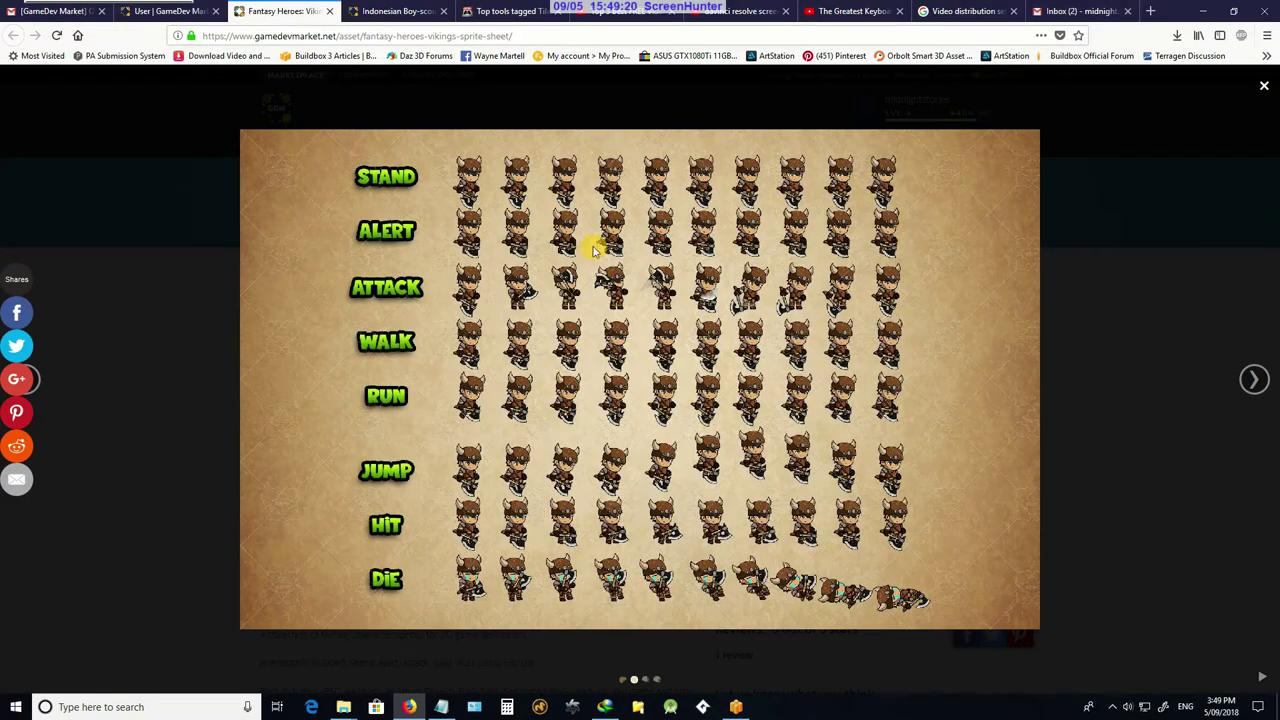
left_click(1260, 377)
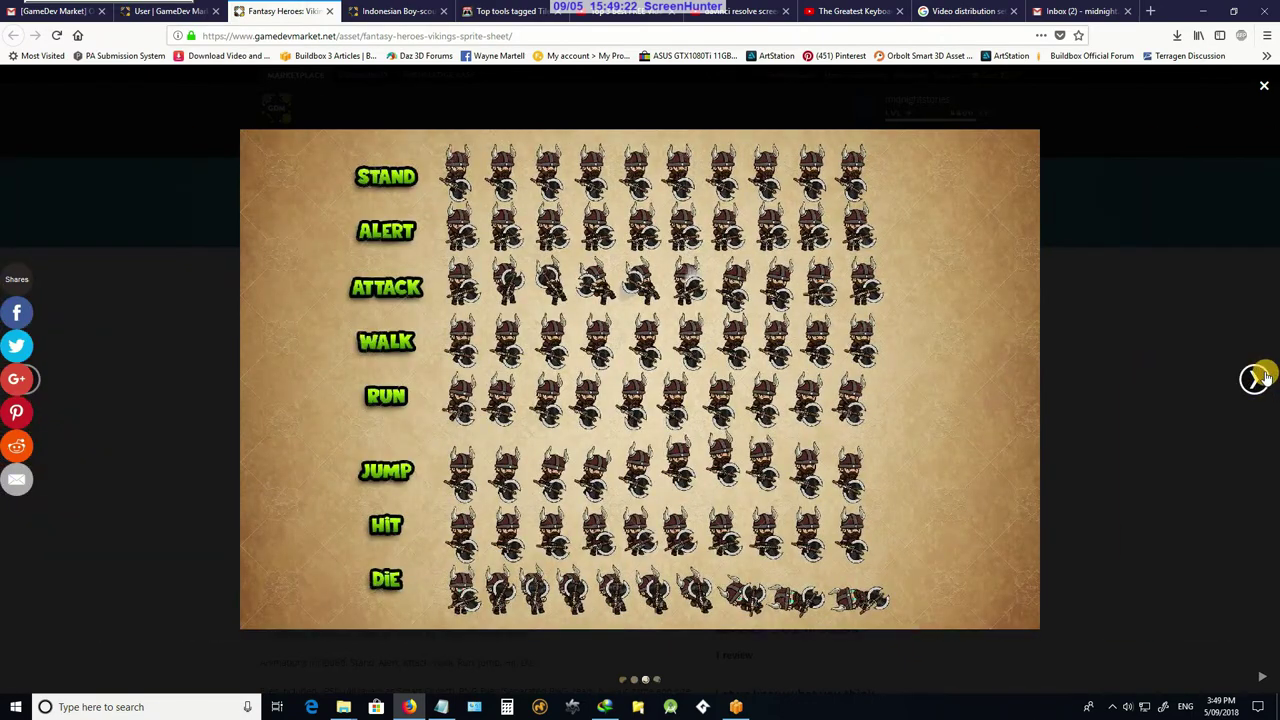
left_click(1260, 377)
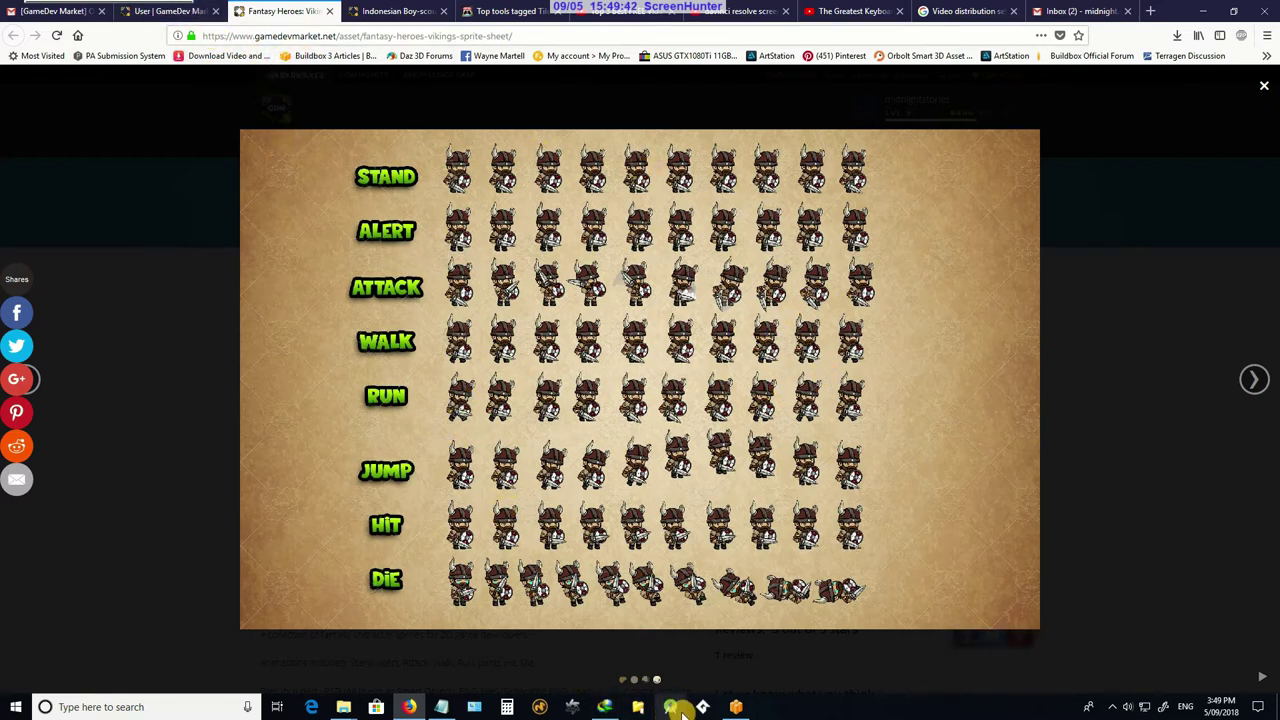
Switch back to Buildbox and open World 1 from the game mind map
left_click(737, 706)
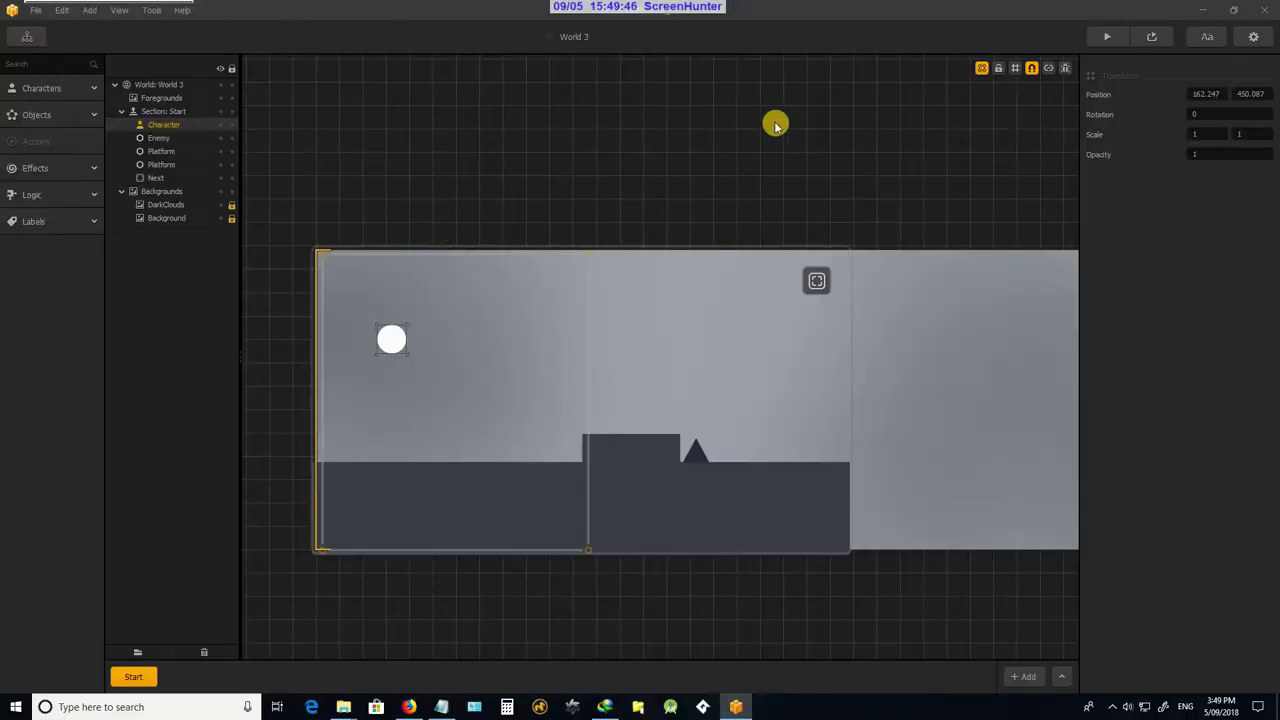
left_click(27, 37)
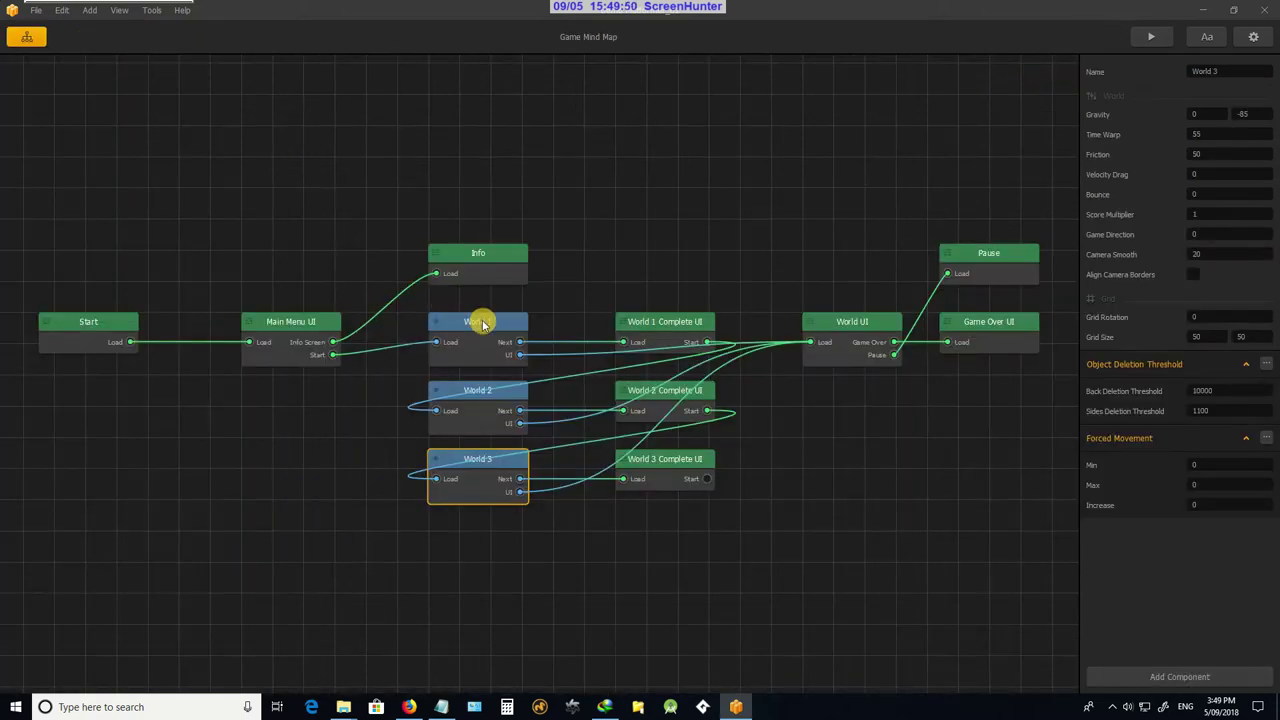
left_click(482, 324)
double_click(482, 323)
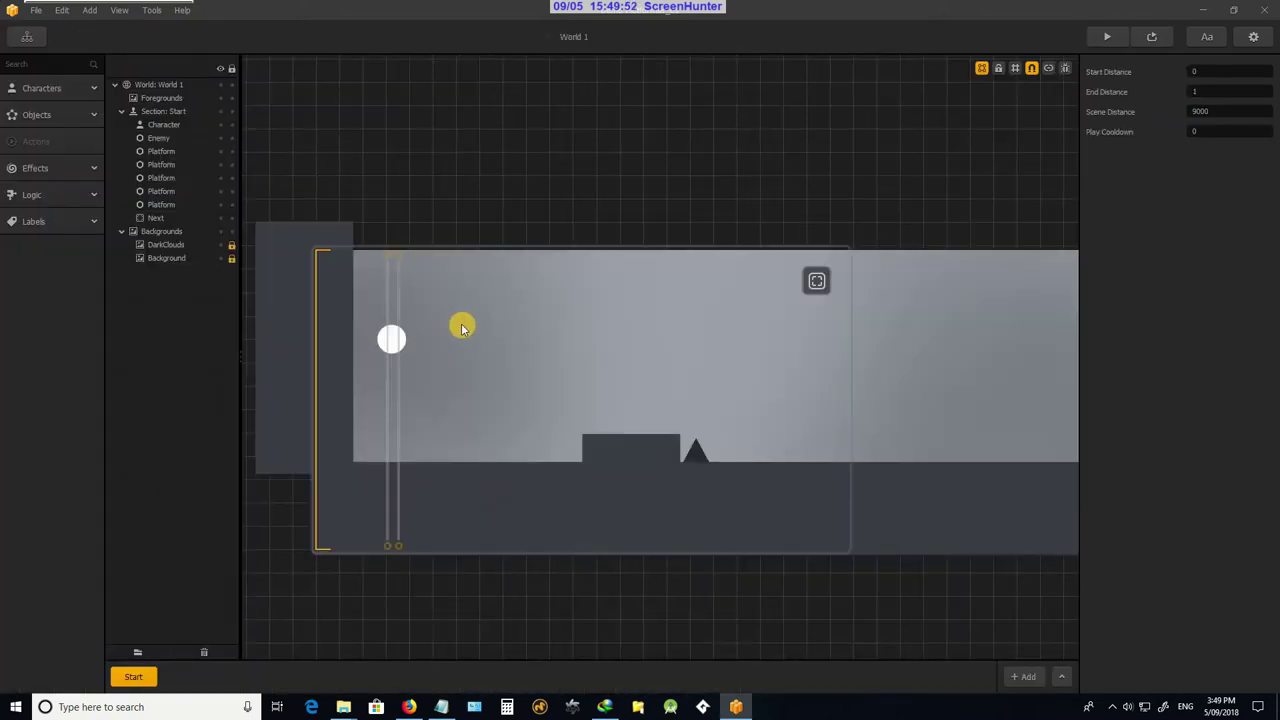
Open the Character asset's properties and review its animation slots, from Default Animation to Defeated Animation
left_click(382, 345)
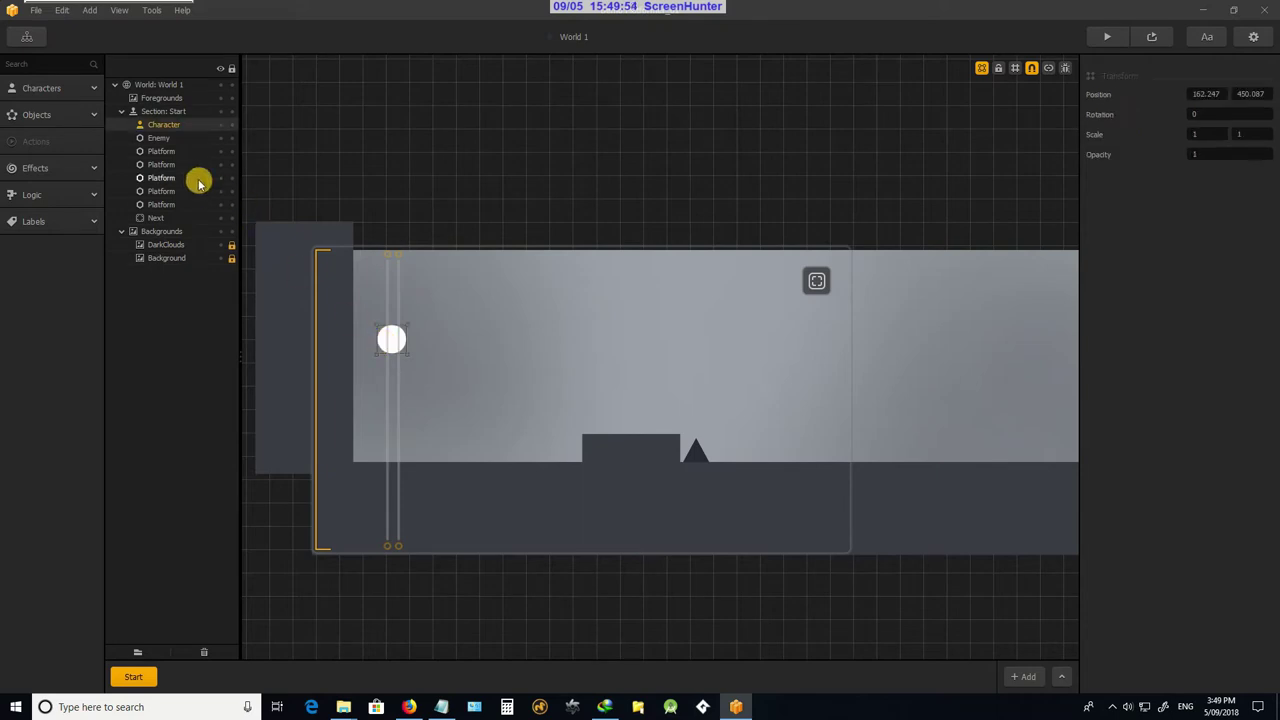
left_click(60, 90)
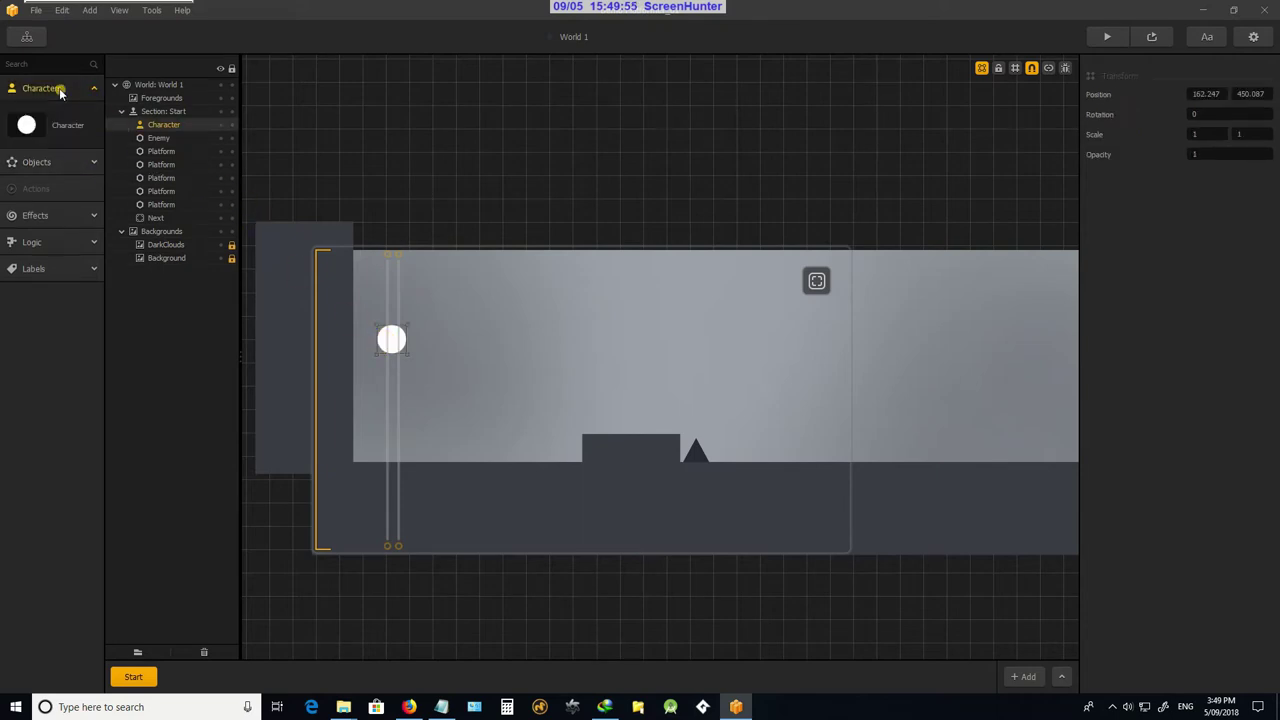
left_click(25, 127)
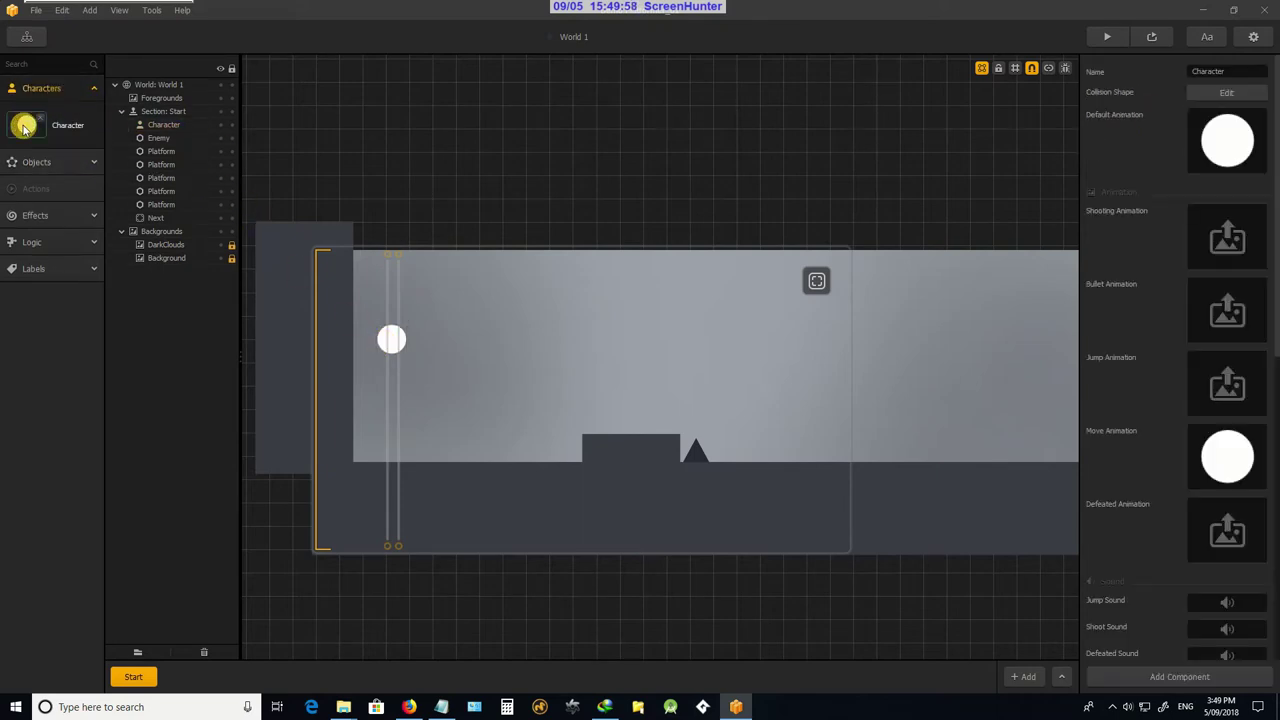
mouse_move(1238, 137)
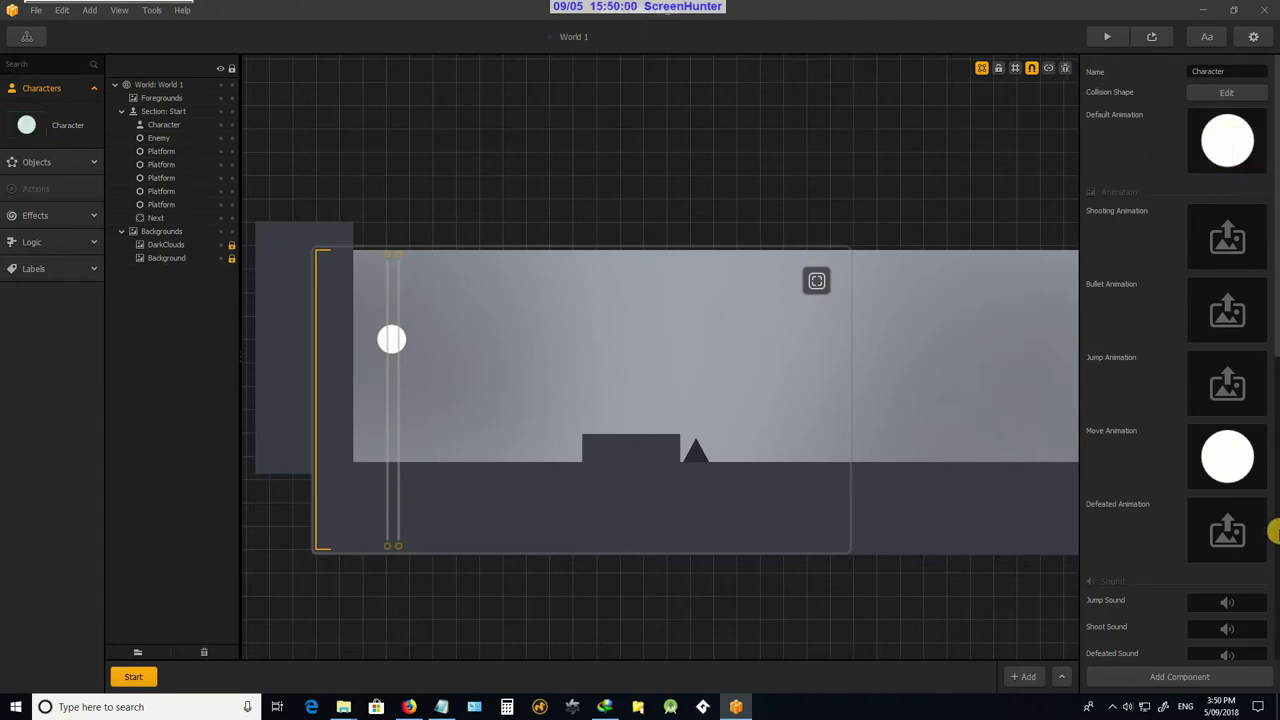
scroll(1260, 405, "down", 5)
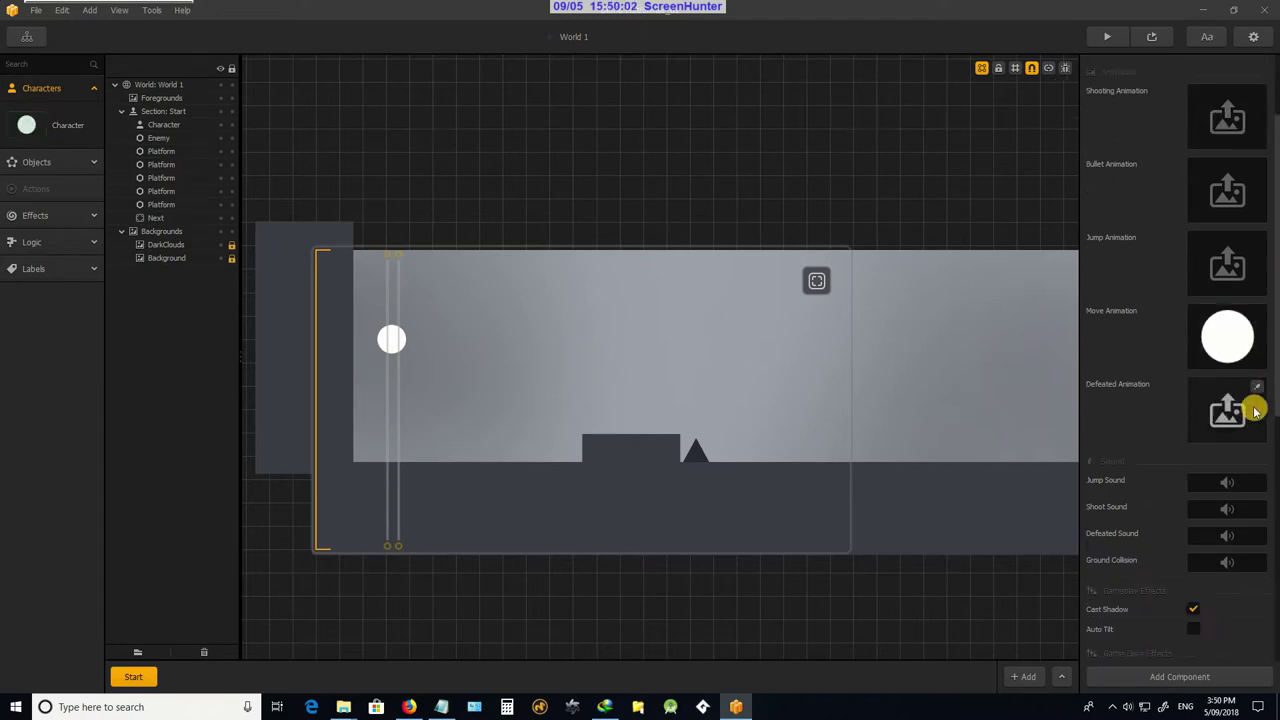
scroll(1260, 405, "up", 5)
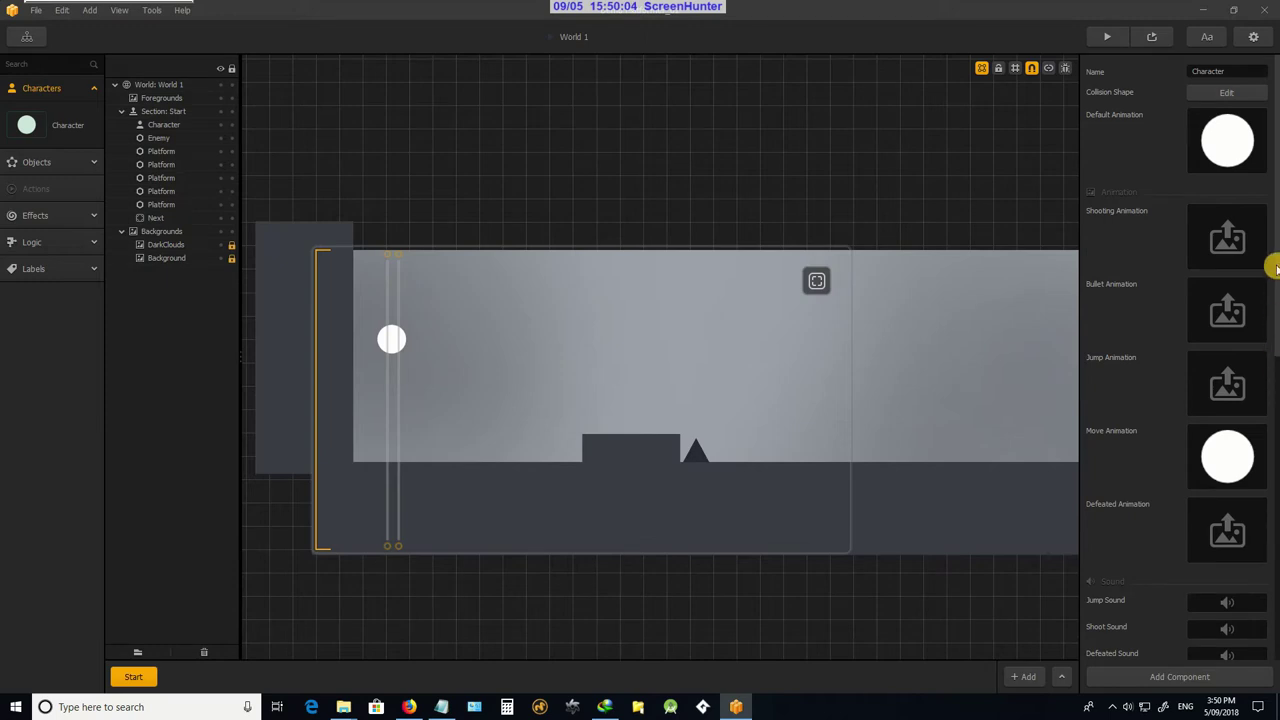
scroll(1131, 189, "down", 5)
mouse_move(1213, 181)
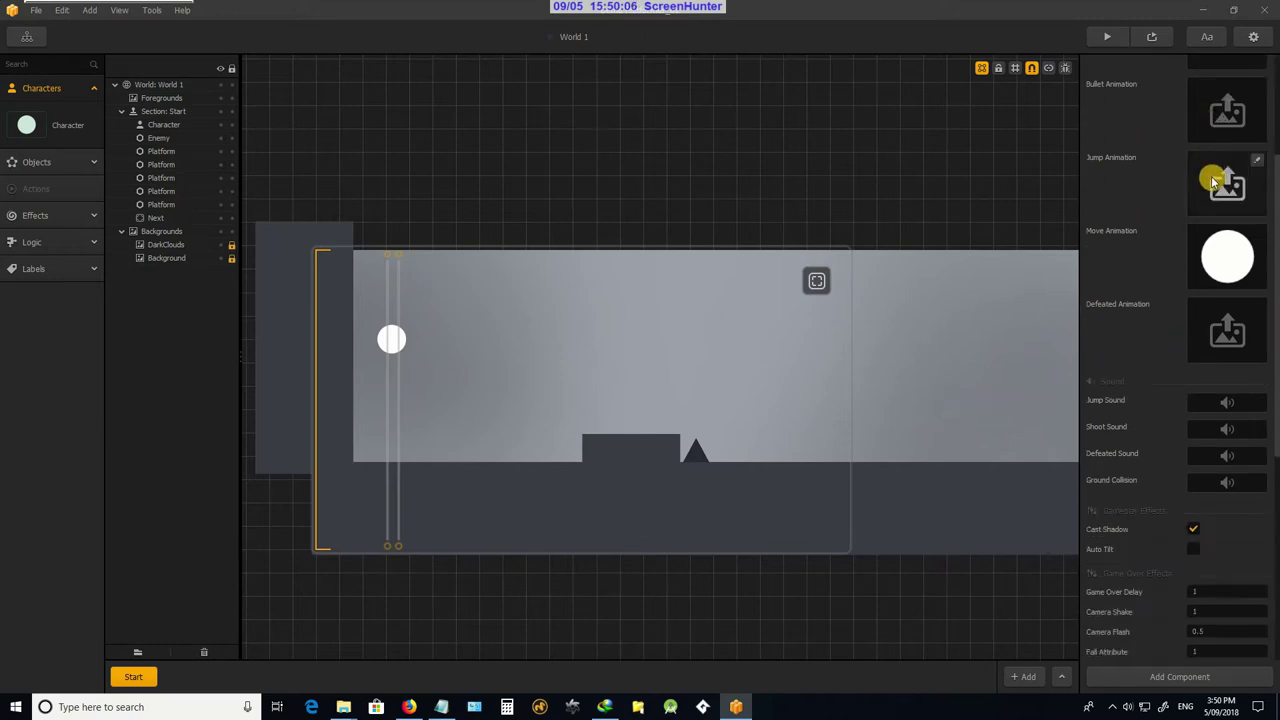
scroll(1220, 178, "up", 5)
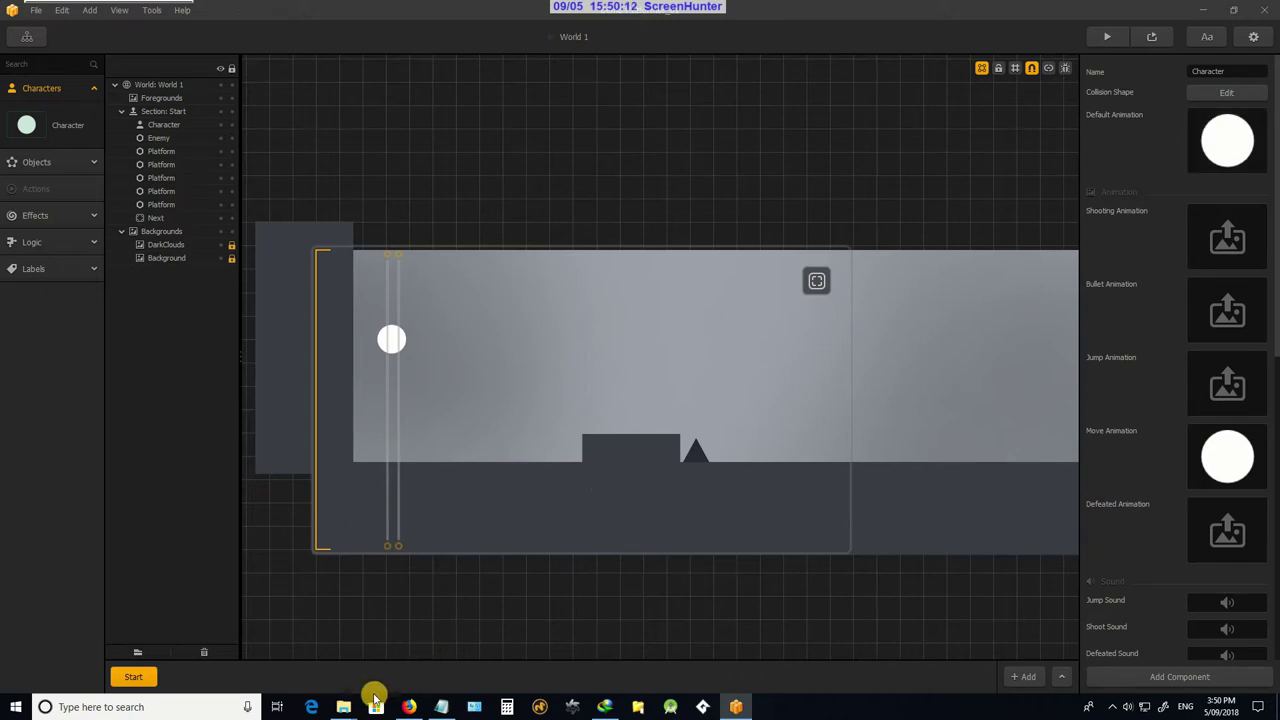
Assign frames 0.png to 9.png from the Viking3 Stand folder as the character's Default Animation
mouse_move(342, 707)
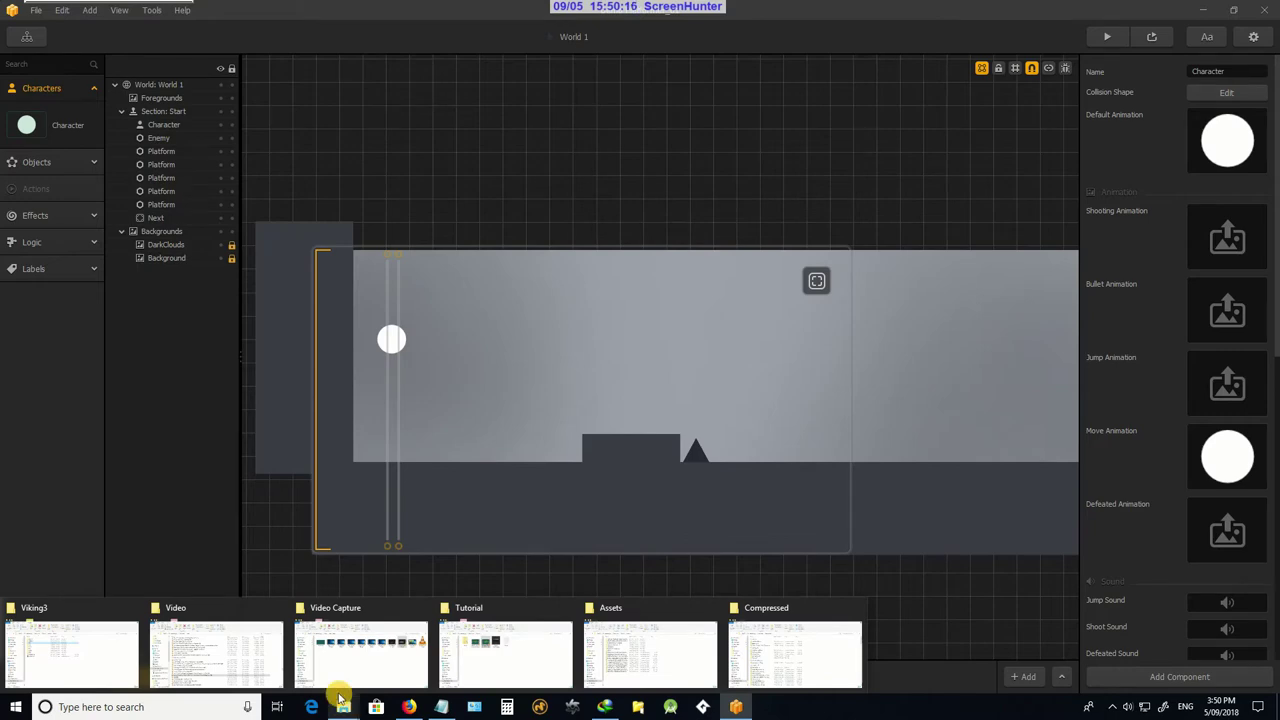
left_click(103, 640)
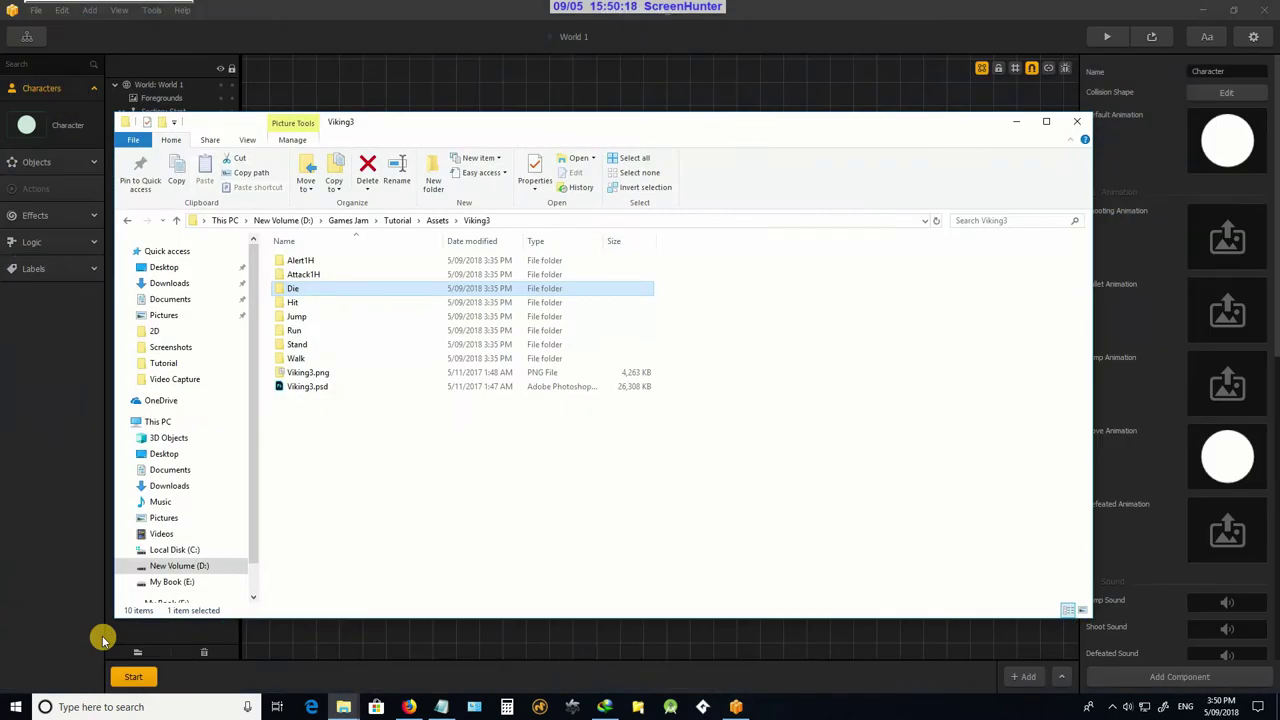
left_click_drag(568, 132, 520, 142)
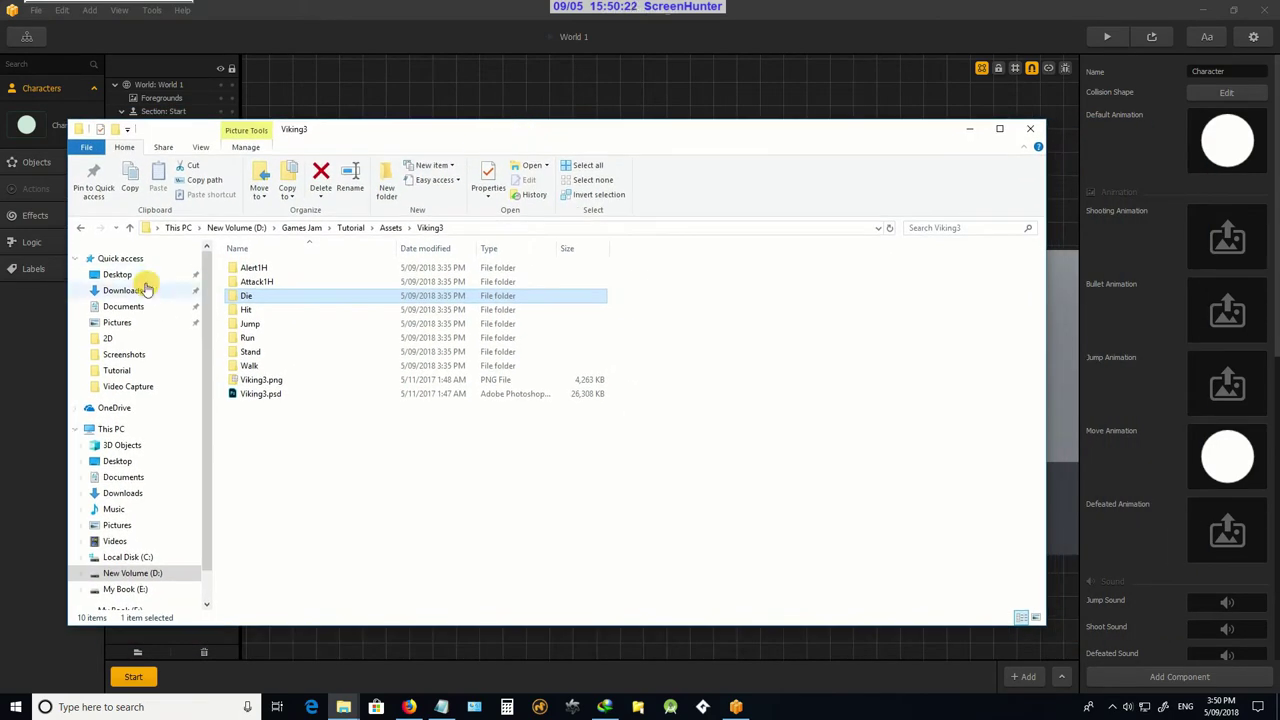
double_click(246, 352)
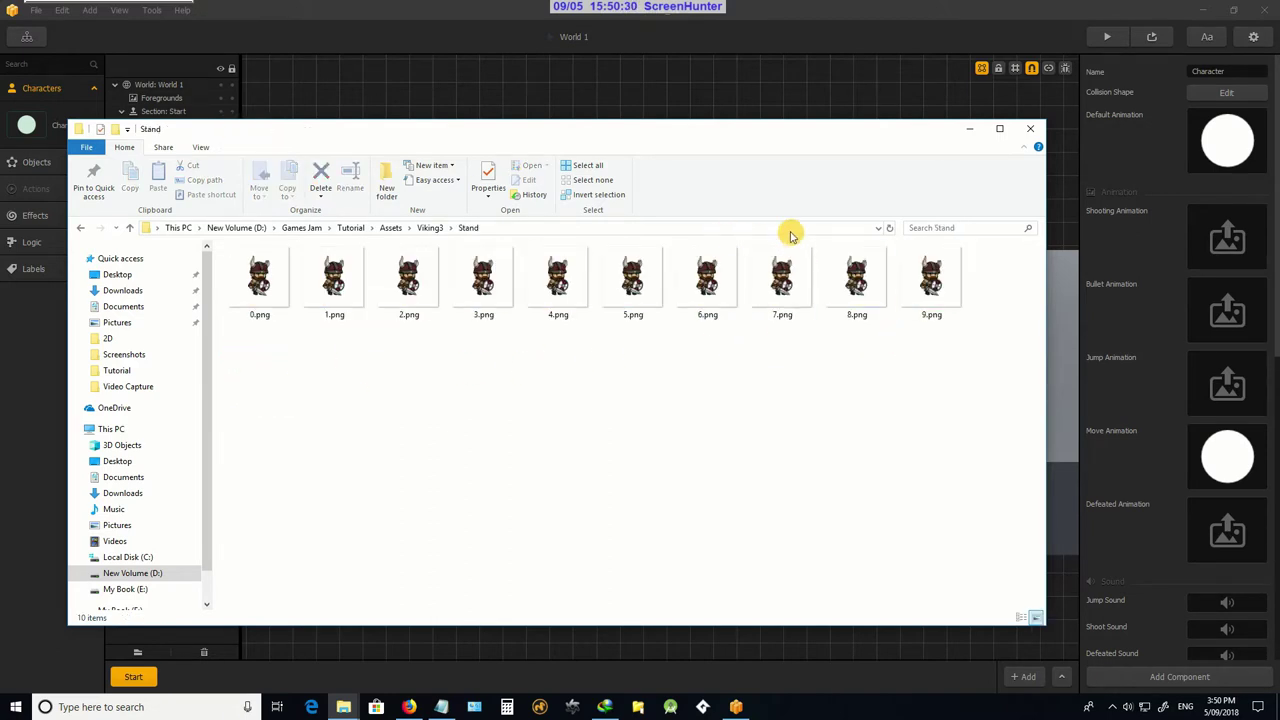
left_click_drag(992, 334, 1226, 148)
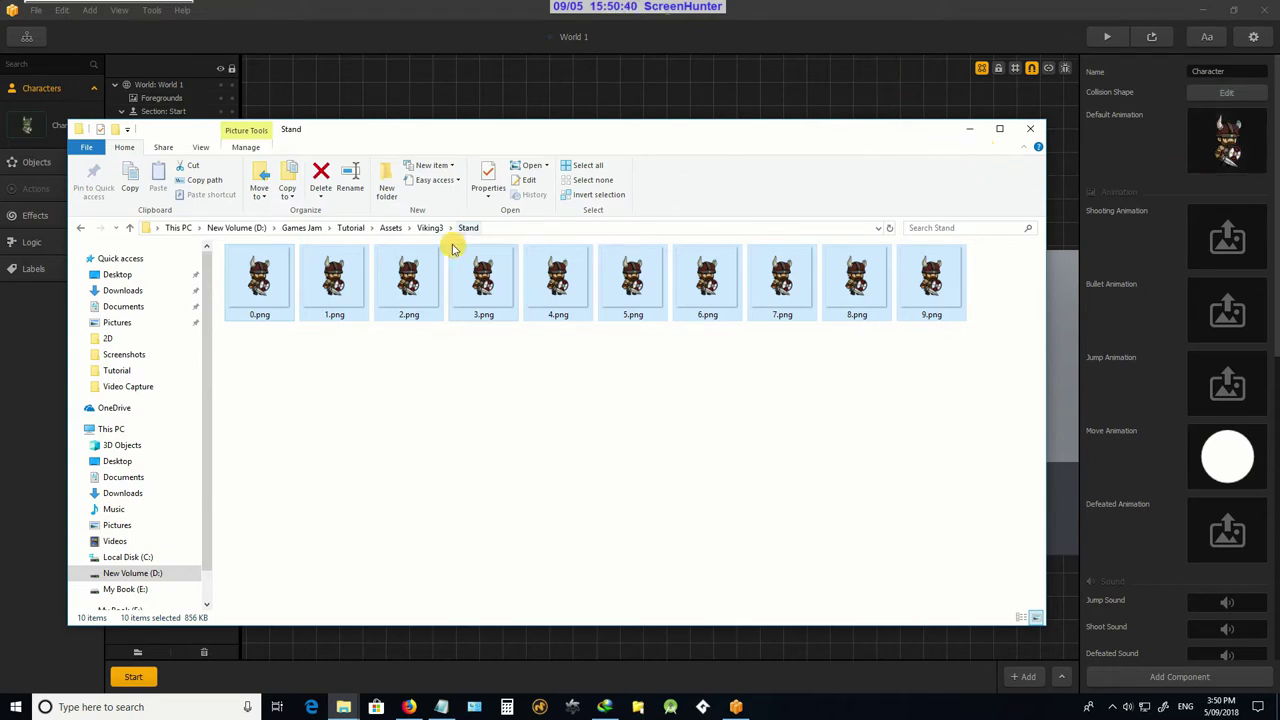
Replace the character's Move Animation with frames 0.png to 9.png from the Viking3 Run folder
left_click(129, 228)
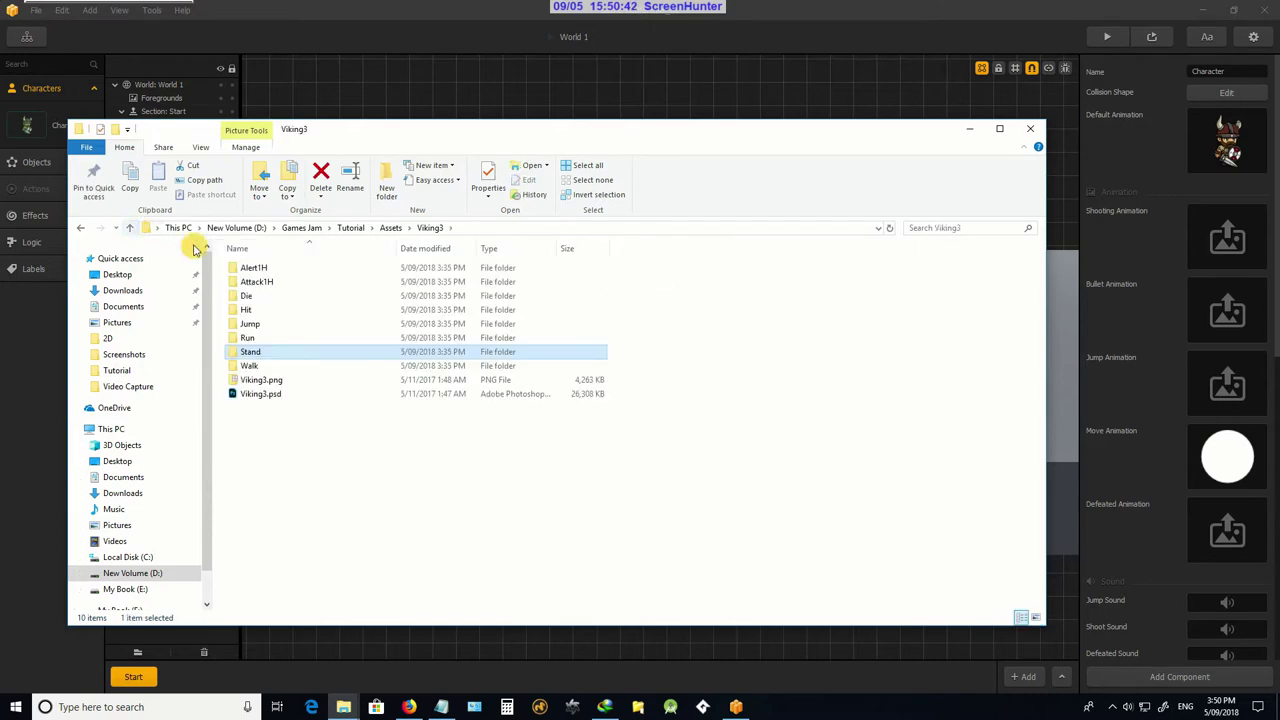
double_click(250, 338)
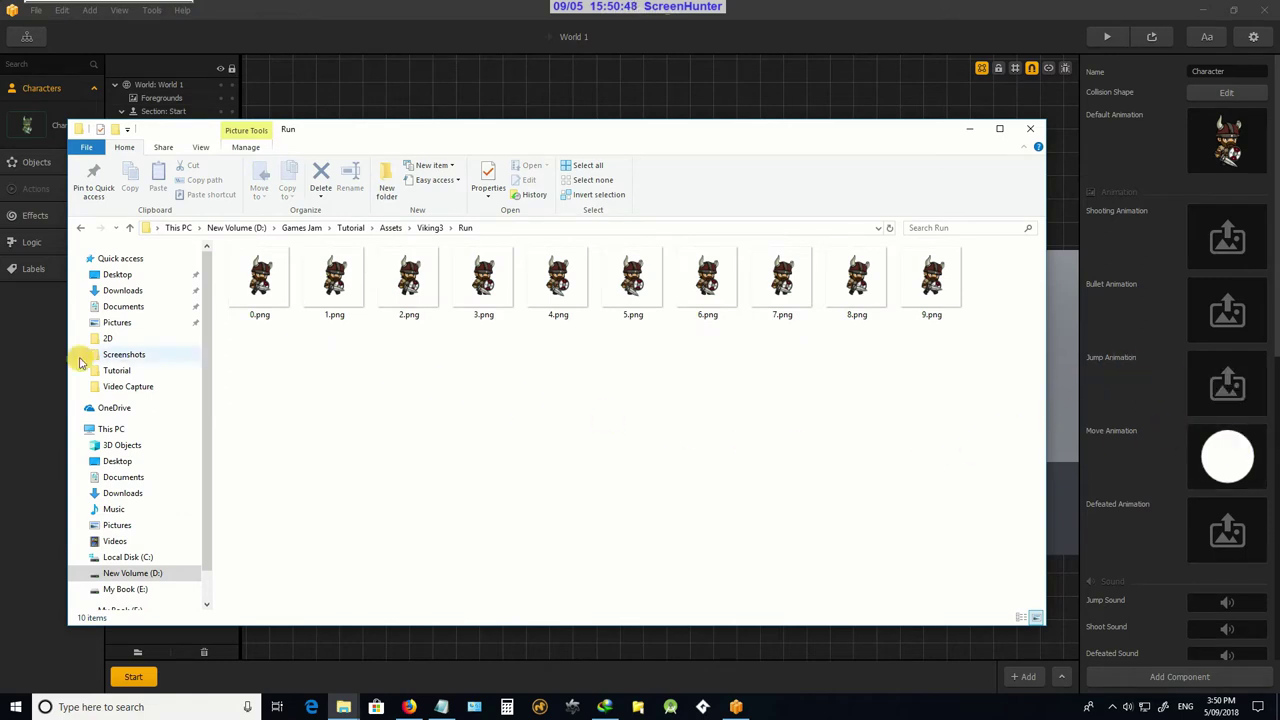
left_click_drag(957, 333, 1238, 460)
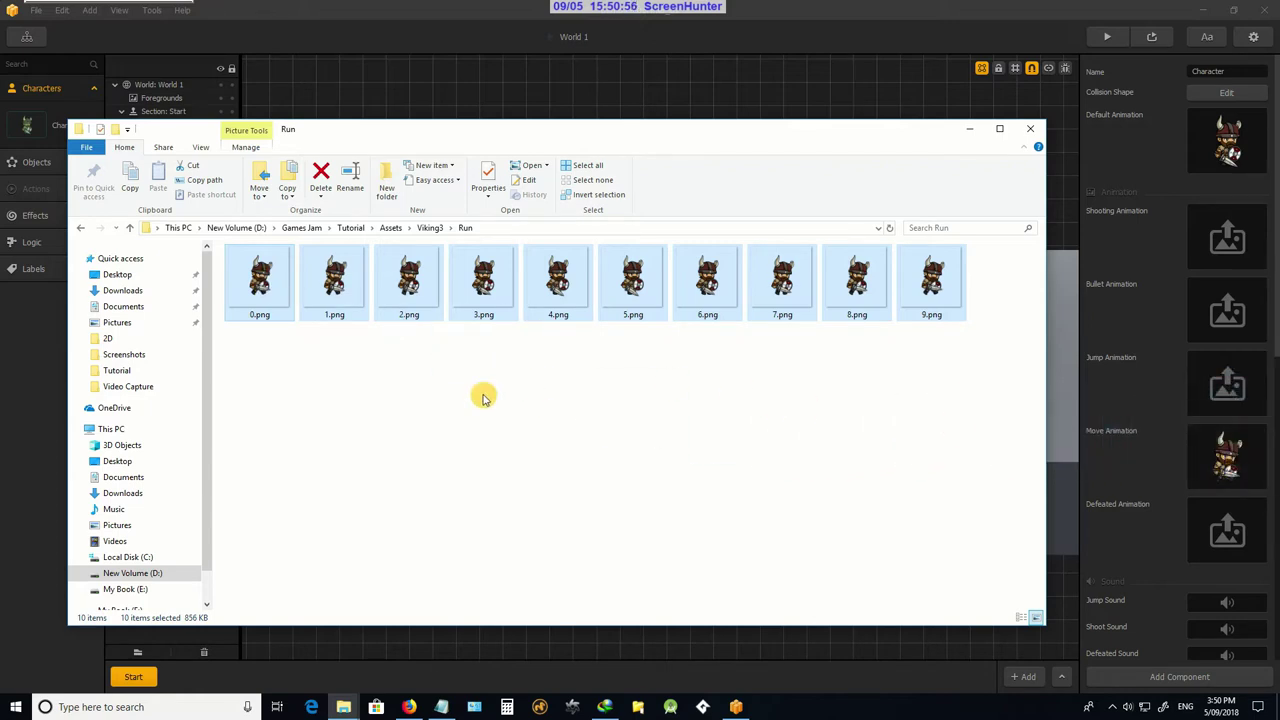
Assign frames 0.png to 9.png from the Viking3 Die folder as the character's Defeated Animation
left_click(131, 228)
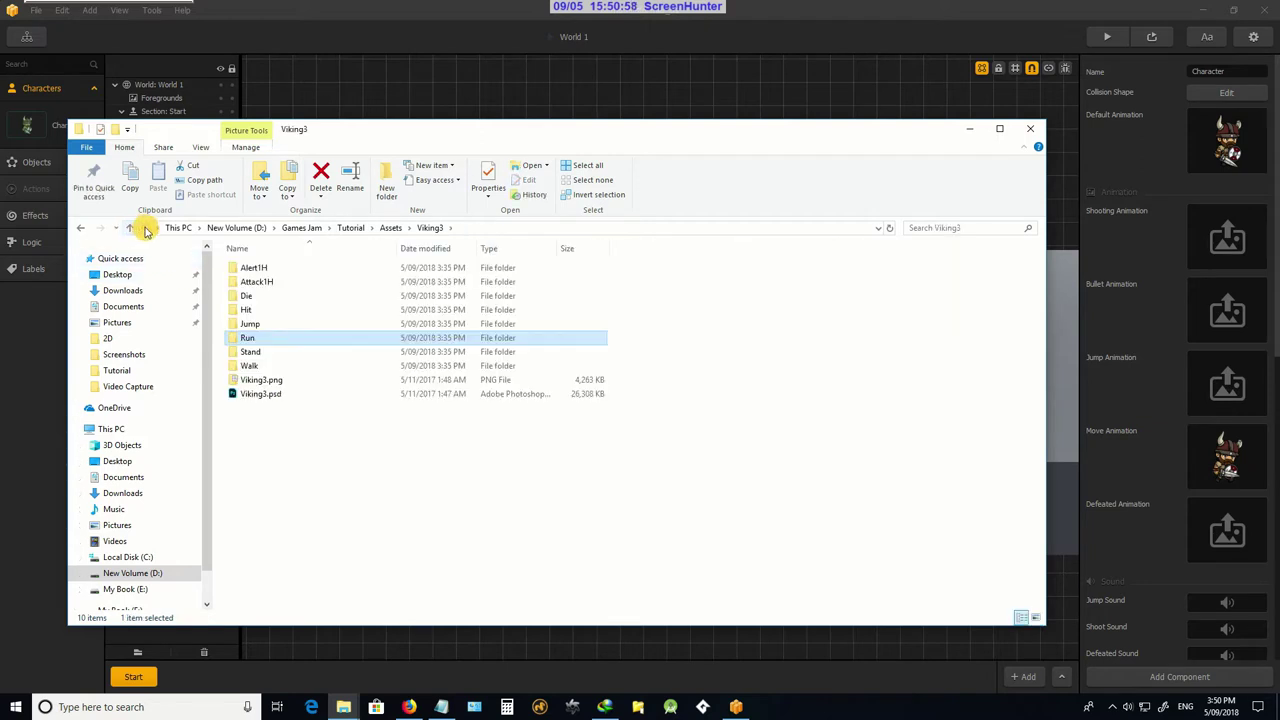
double_click(260, 297)
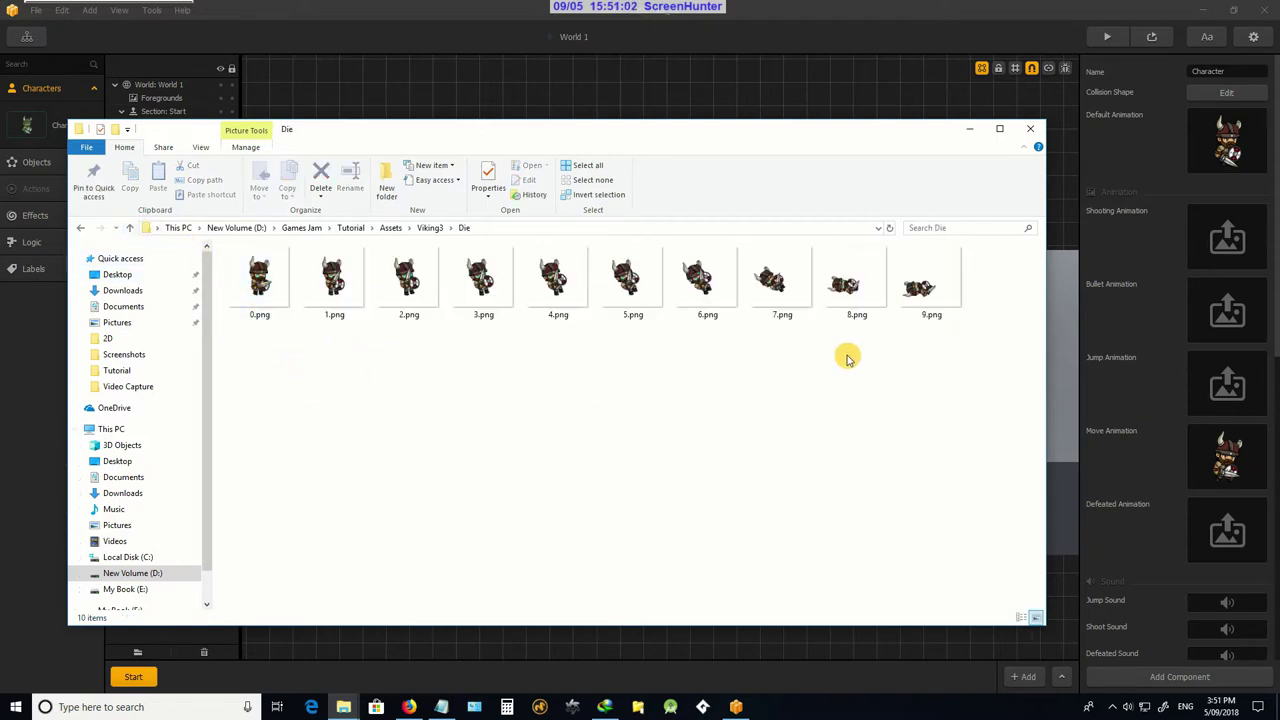
left_click_drag(976, 349, 1230, 542)
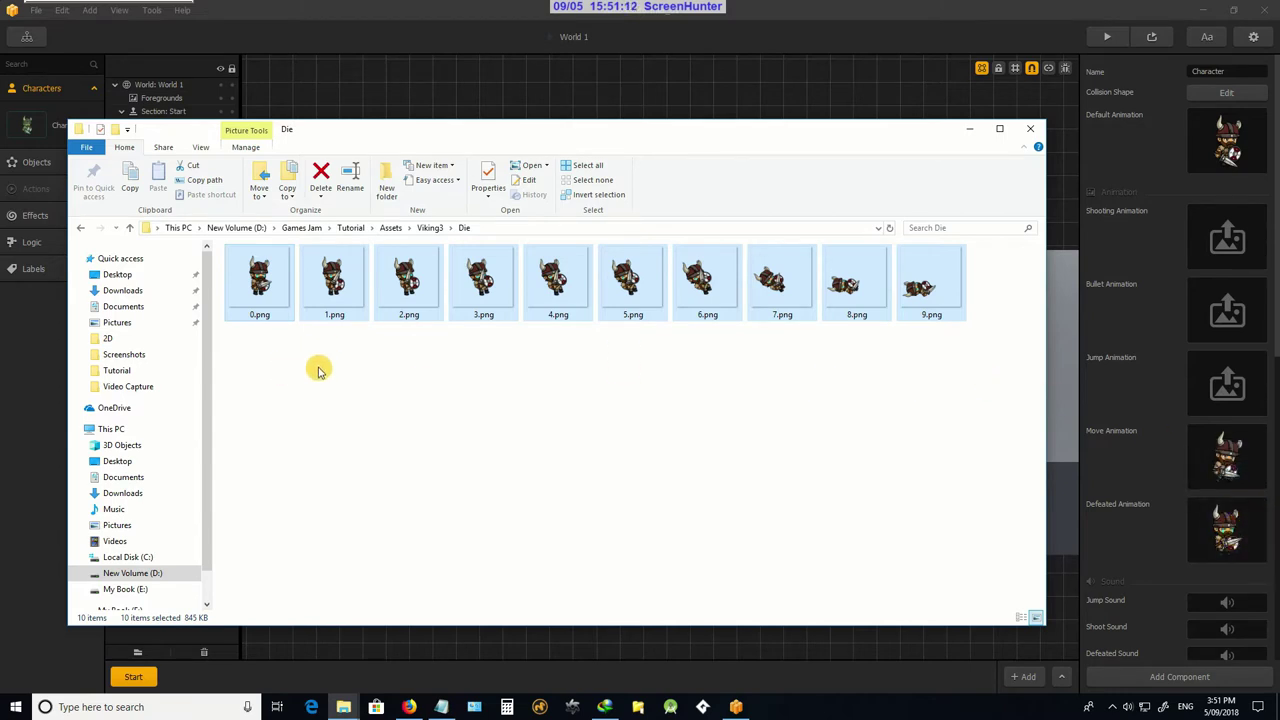
Assign frames 0.png to 9.png from the Viking3 Jump folder as the character's Jump Animation and return to the World 1 scene
left_click(129, 227)
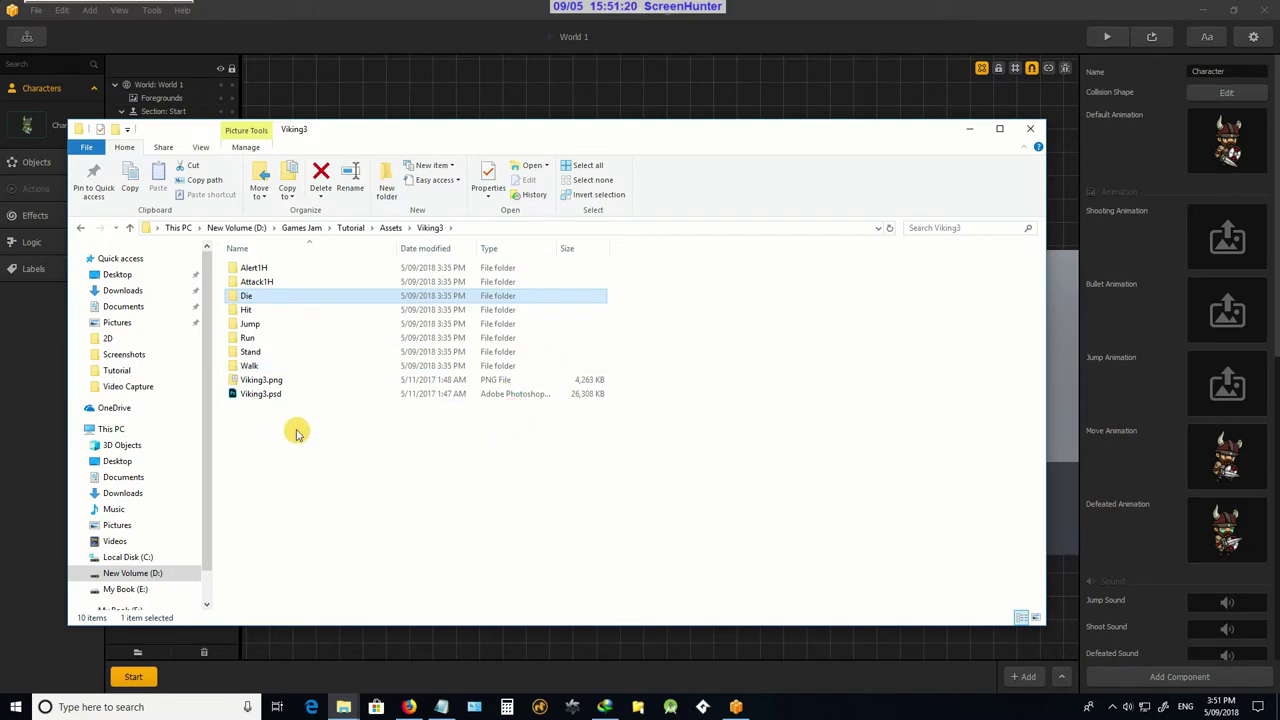
double_click(249, 324)
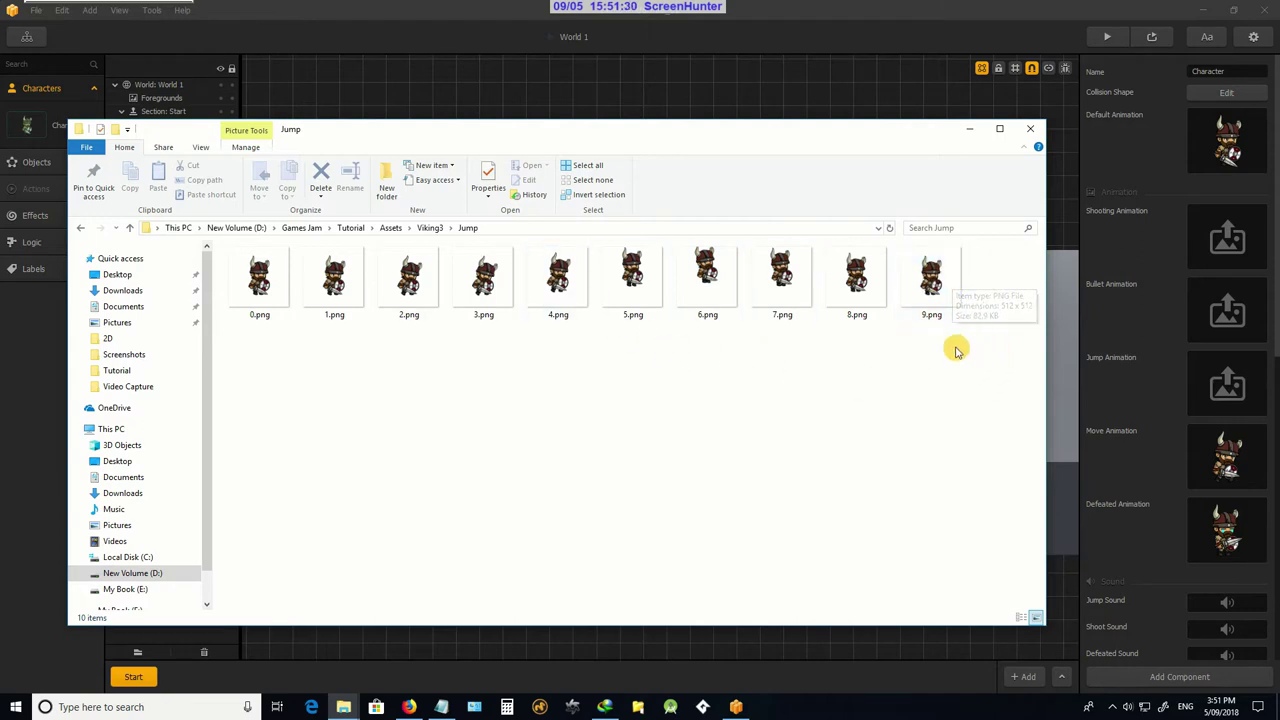
left_click_drag(973, 386, 265, 283)
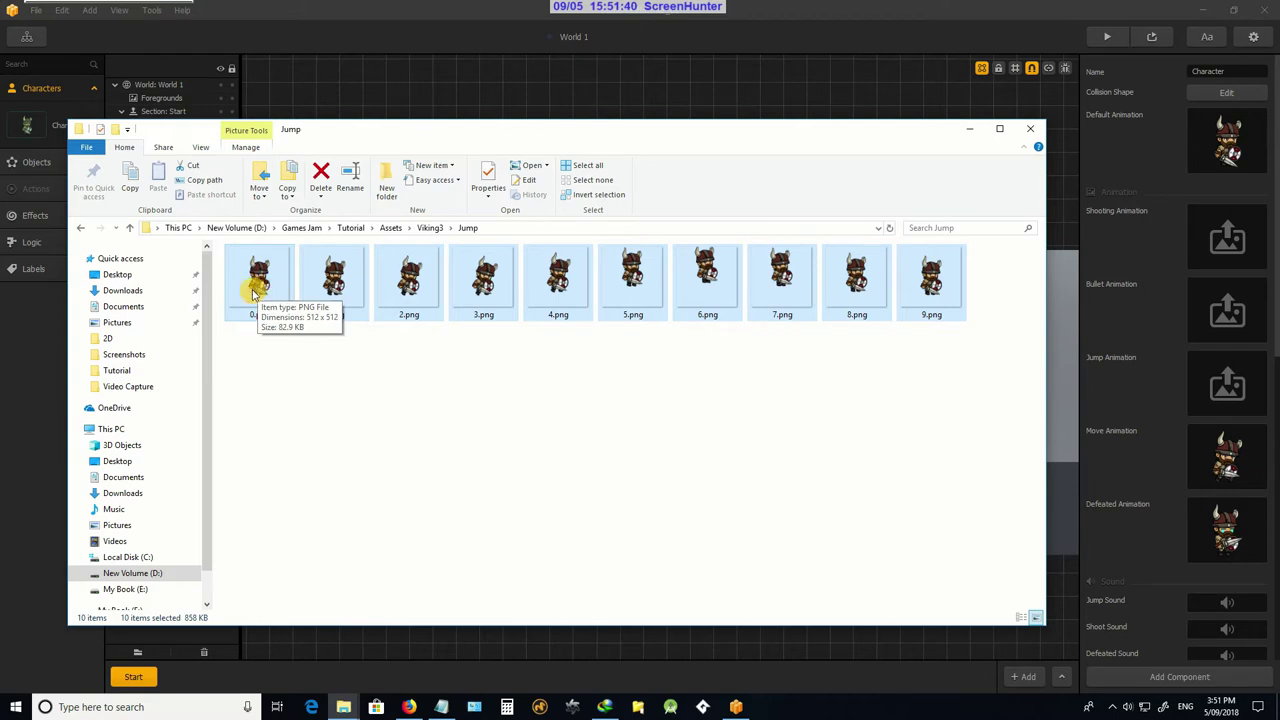
left_click_drag(270, 292, 1229, 395)
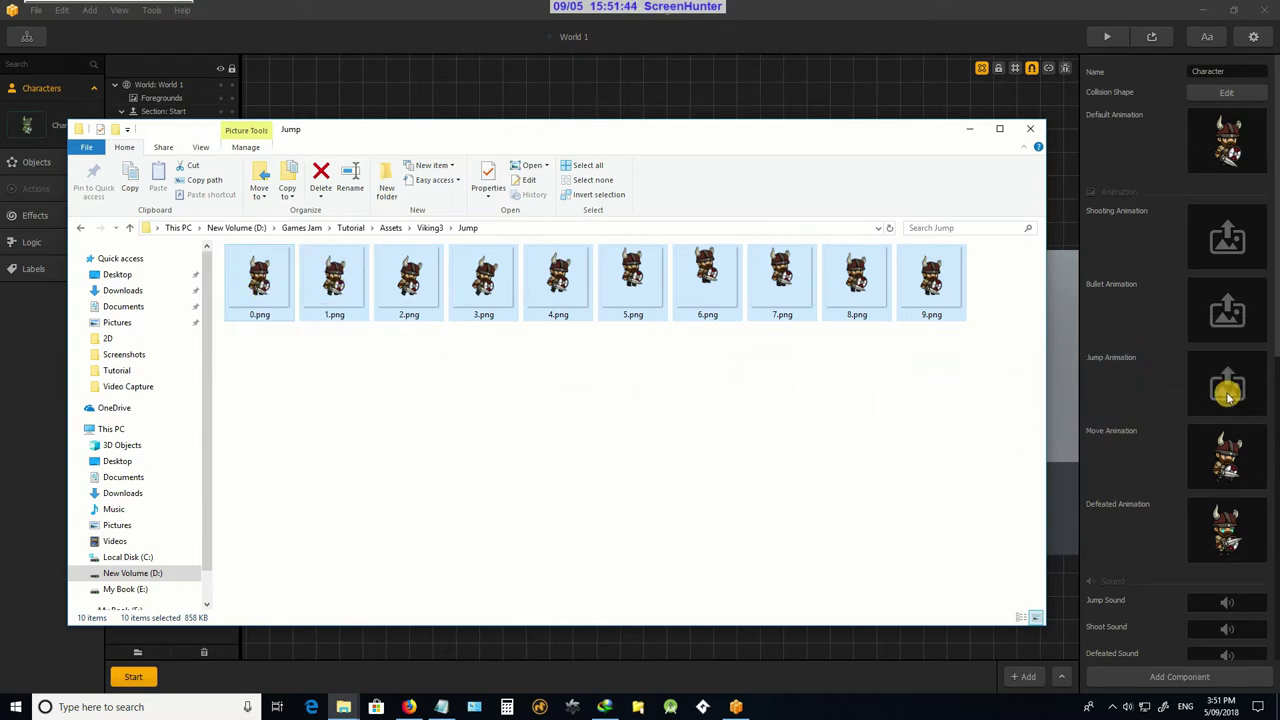
left_click(760, 15)
scroll(405, 371, "down", 2)
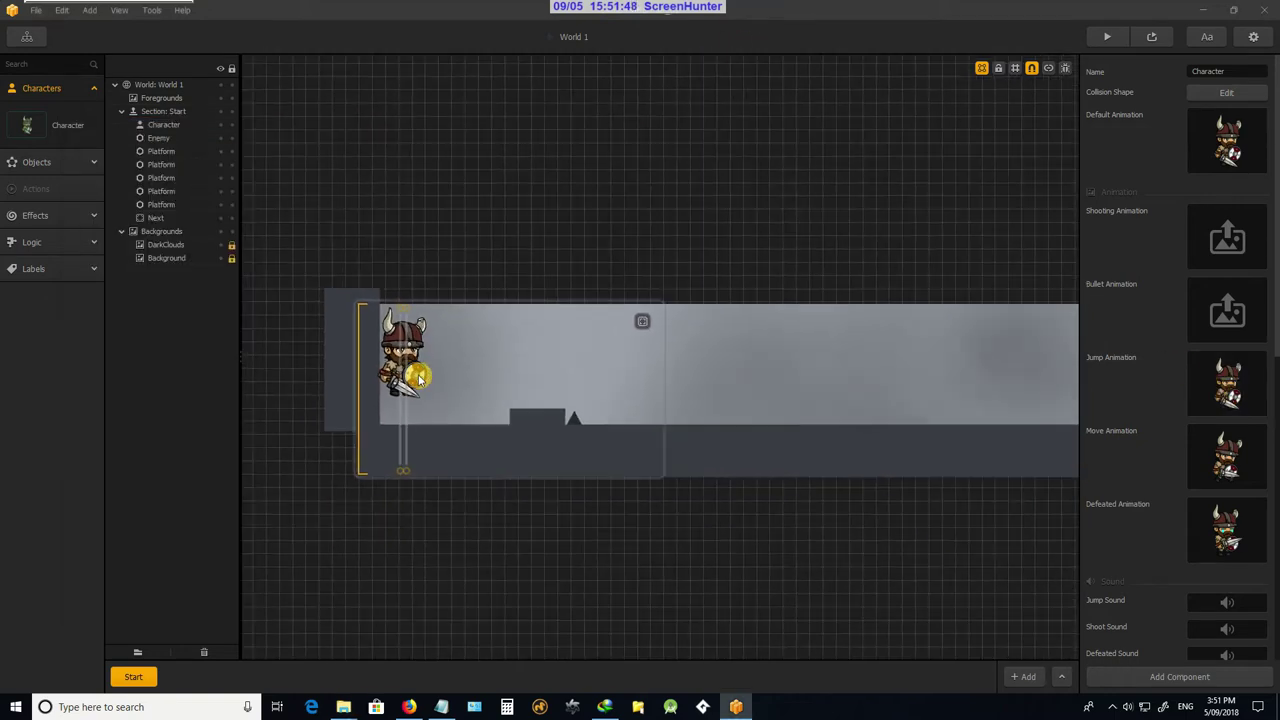
Scale the Viking character in the Start section down to 0.3 both horizontally and vertically
scroll(417, 371, "up", 3)
mouse_move(1245, 136)
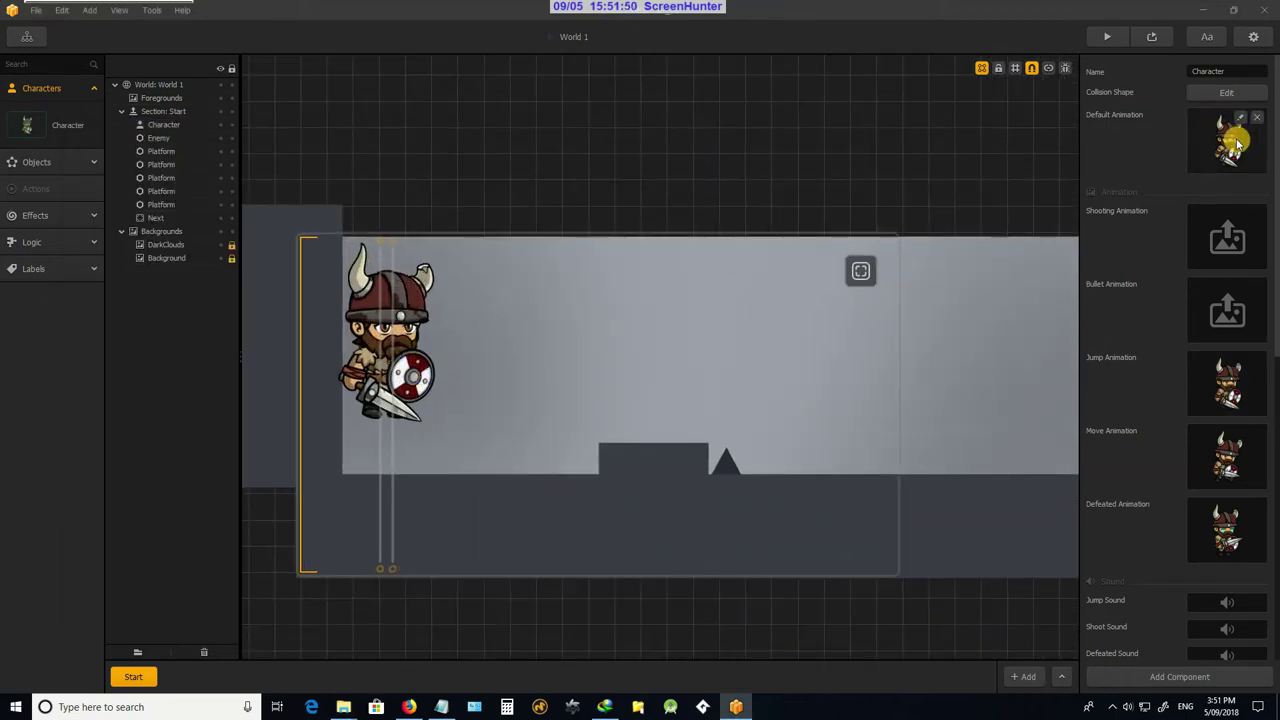
left_click(410, 303)
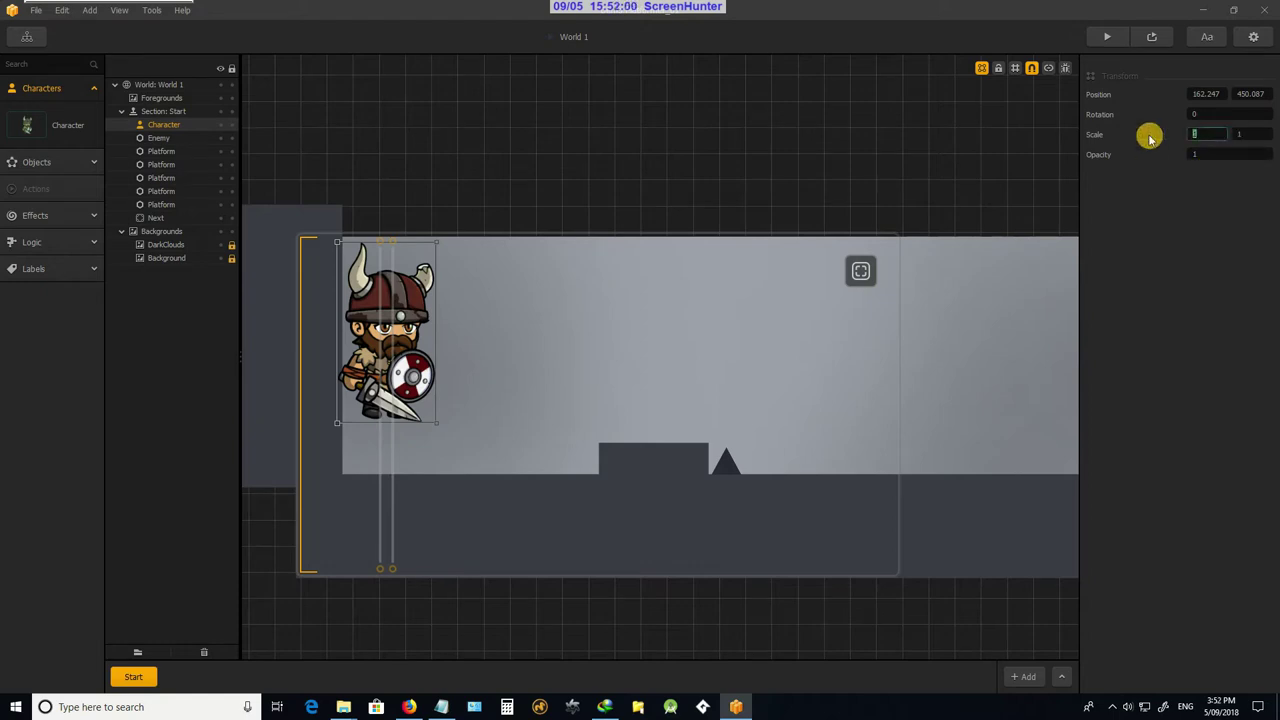
type(".3")
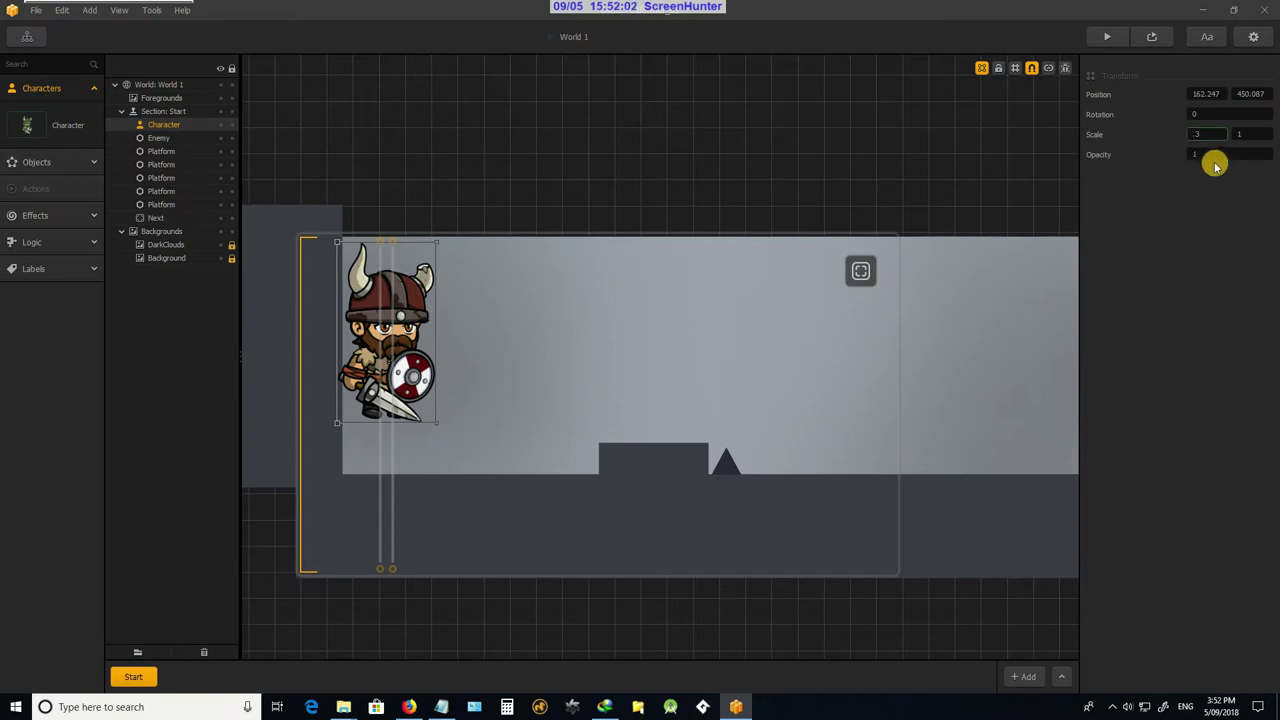
key("Return")
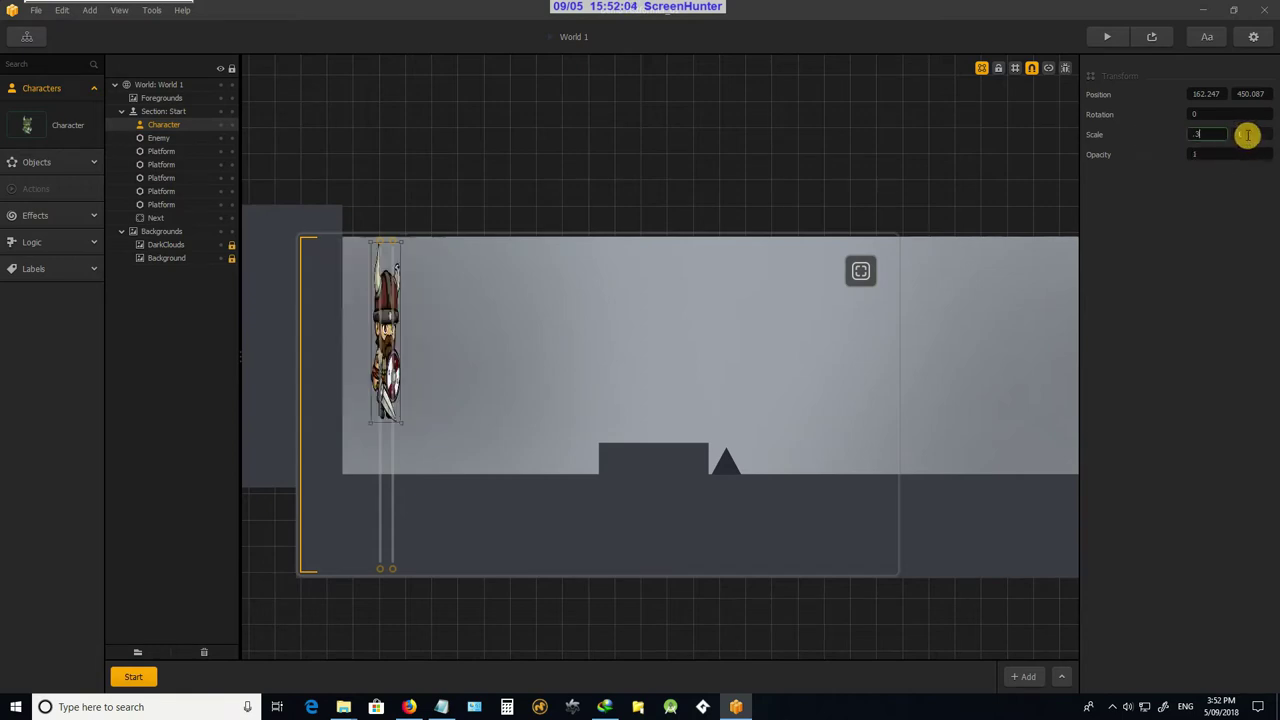
left_click(1232, 134)
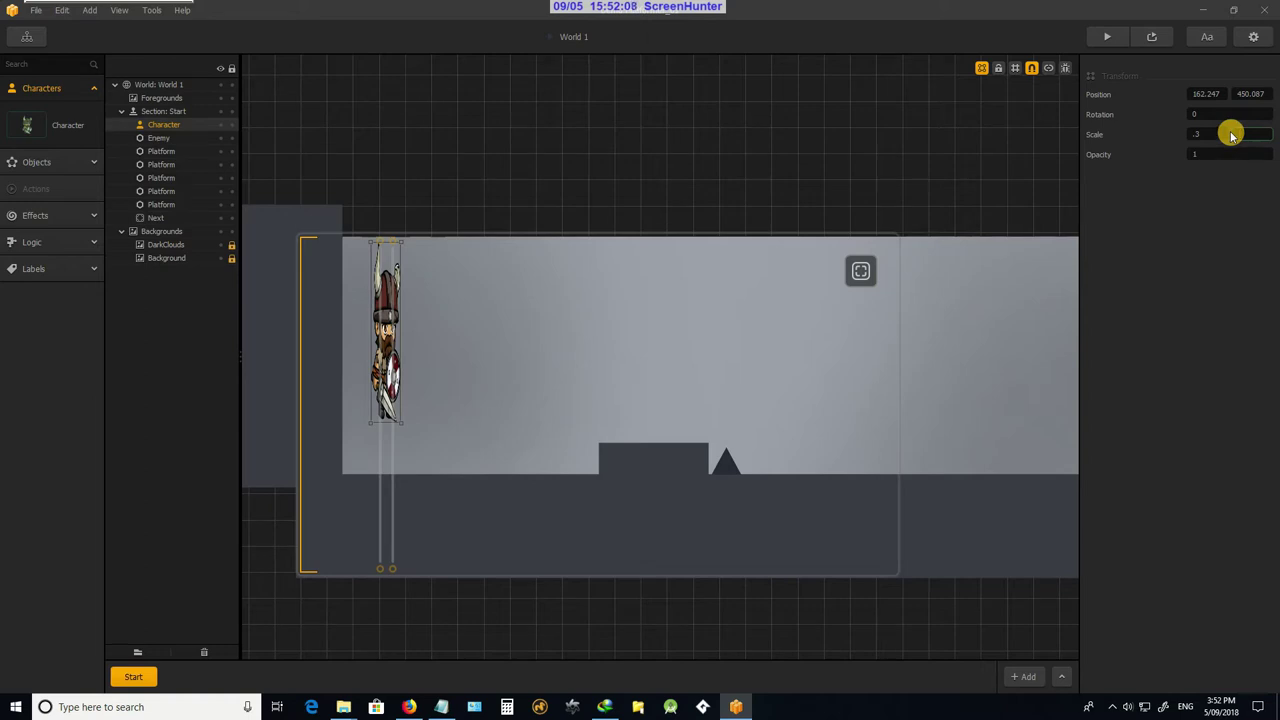
key("Return")
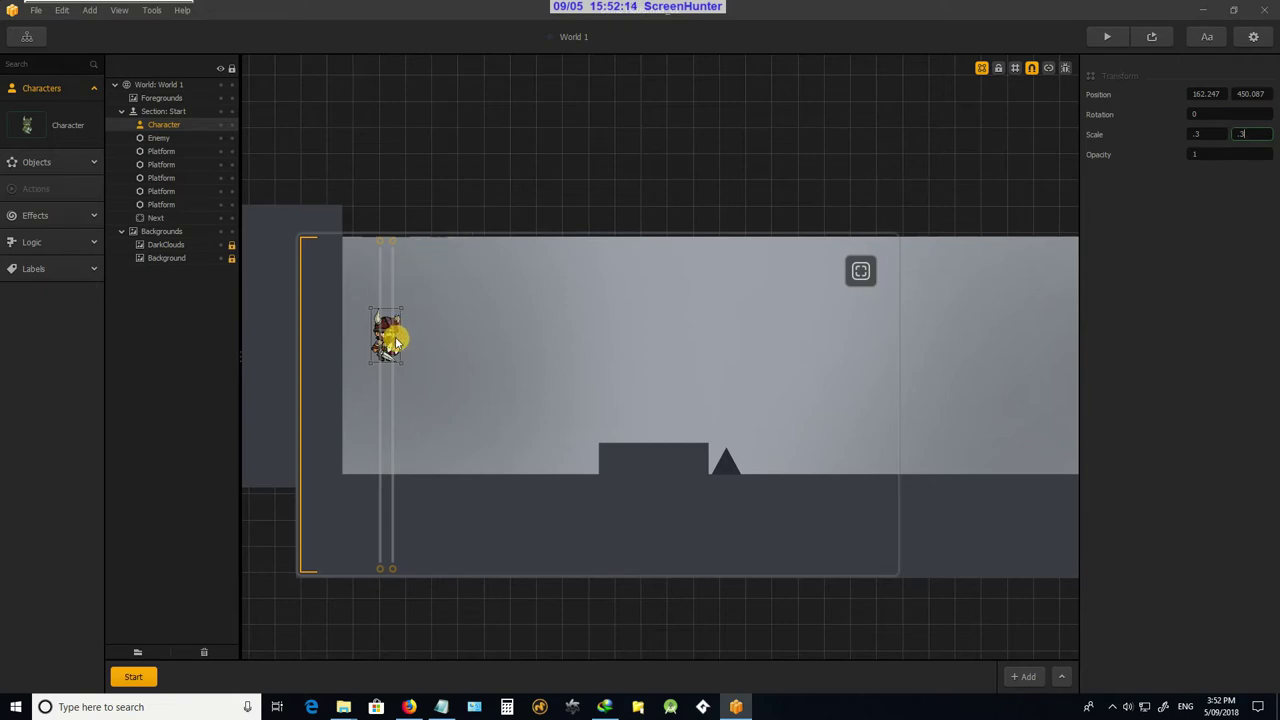
Open the Character asset's collision shape for editing and change its type to Polygon
left_click(17, 124)
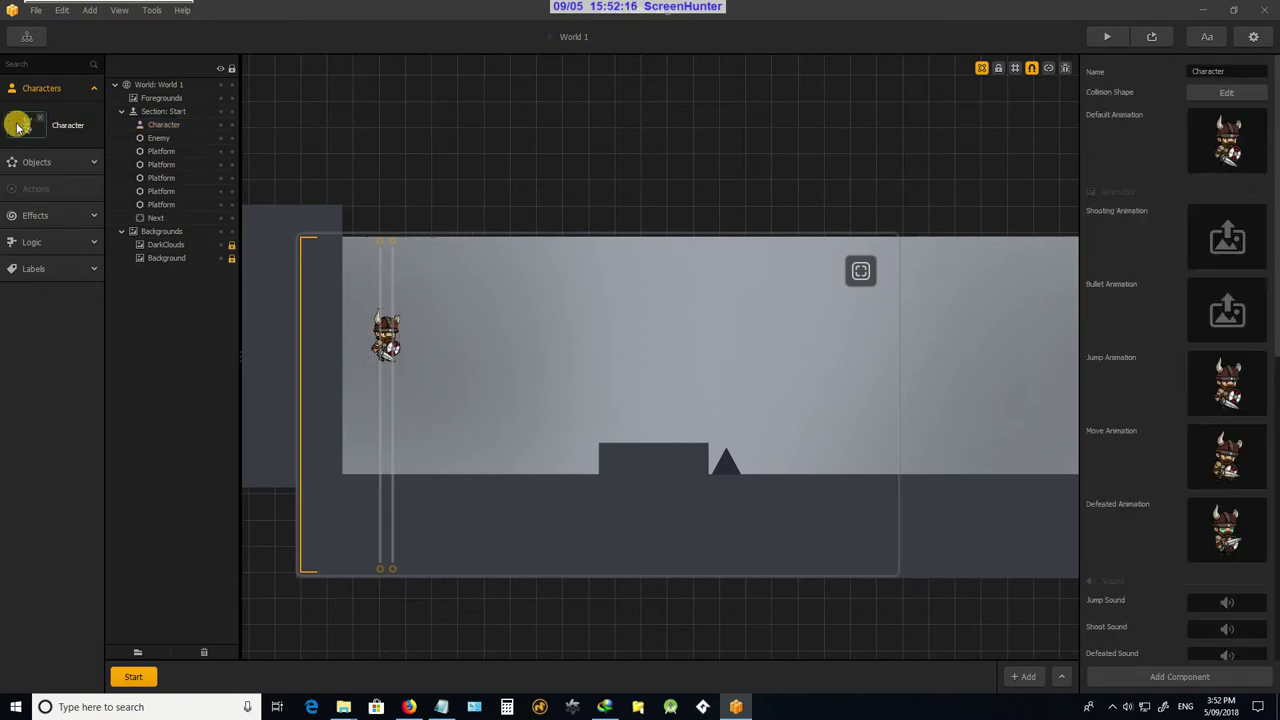
left_click(1236, 93)
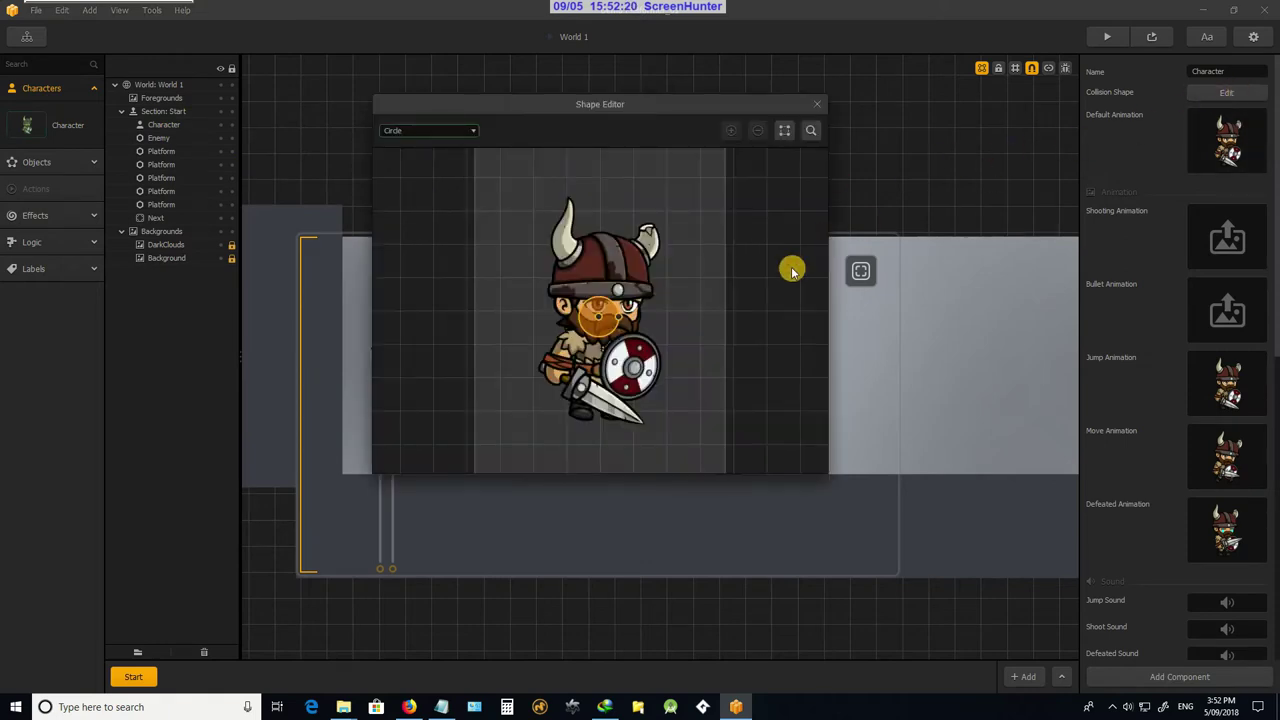
scroll(645, 280, "up", 3)
scroll(605, 300, "down", 4)
scroll(582, 322, "up", 2)
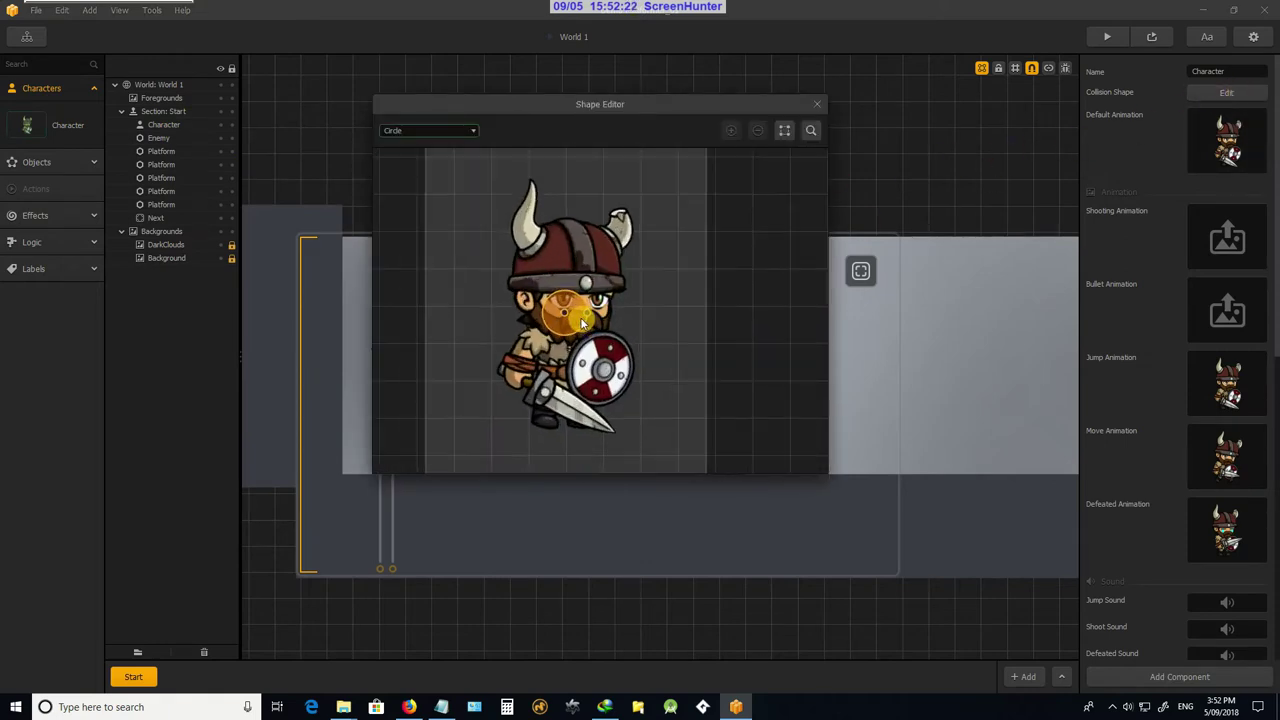
scroll(582, 322, "up", 1)
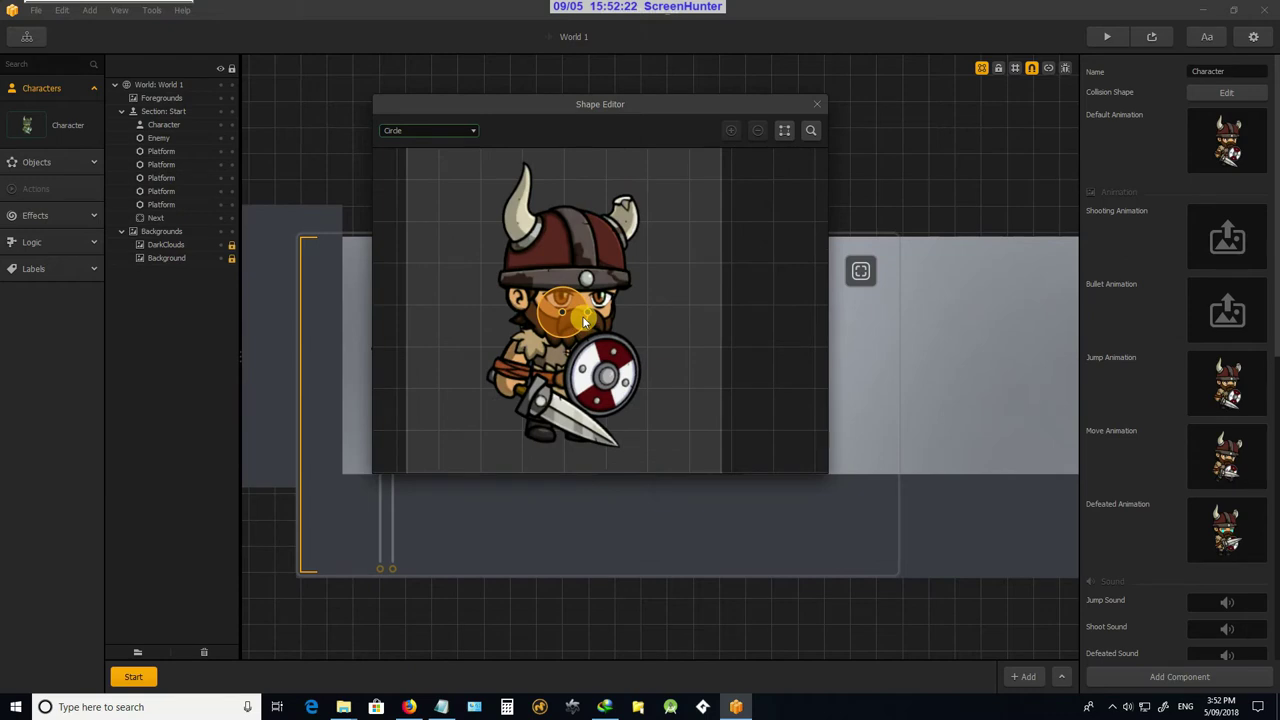
left_click(444, 132)
left_click(420, 148)
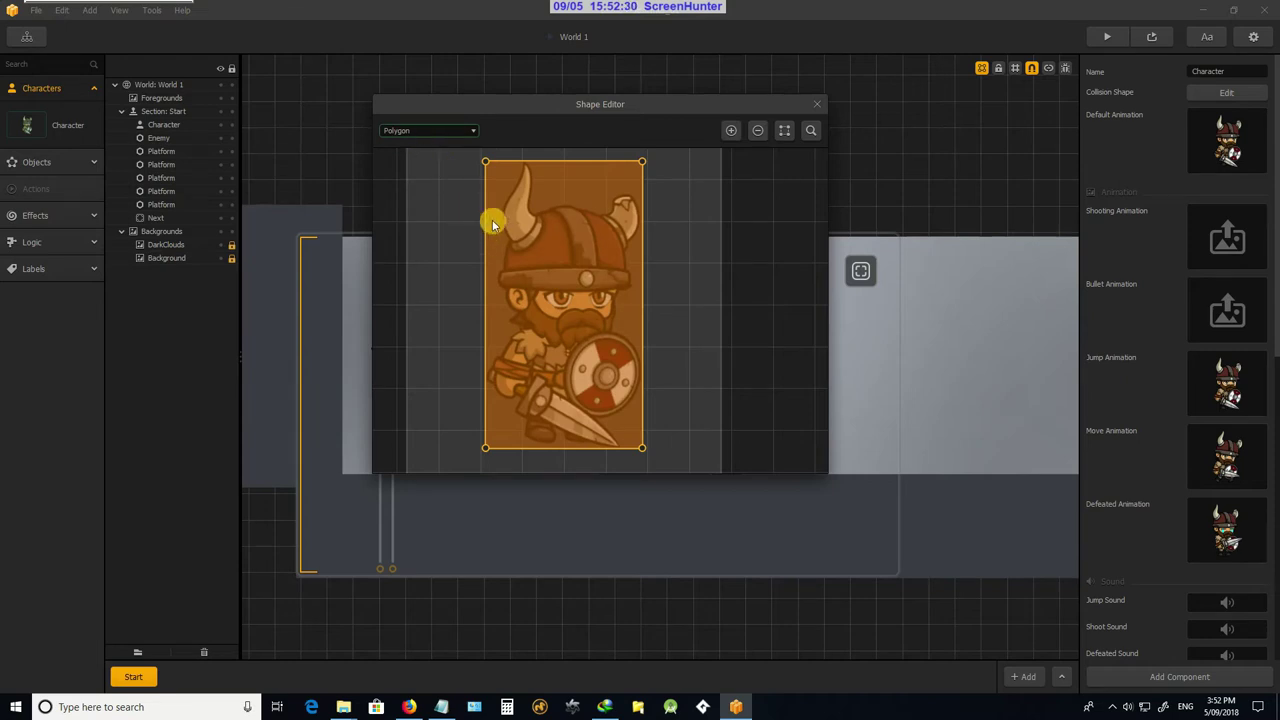
Fit the collision polygon's left side to the Viking by moving its corners to the helmet and foot and adding a point at the elbow
left_click_drag(485, 161, 499, 209)
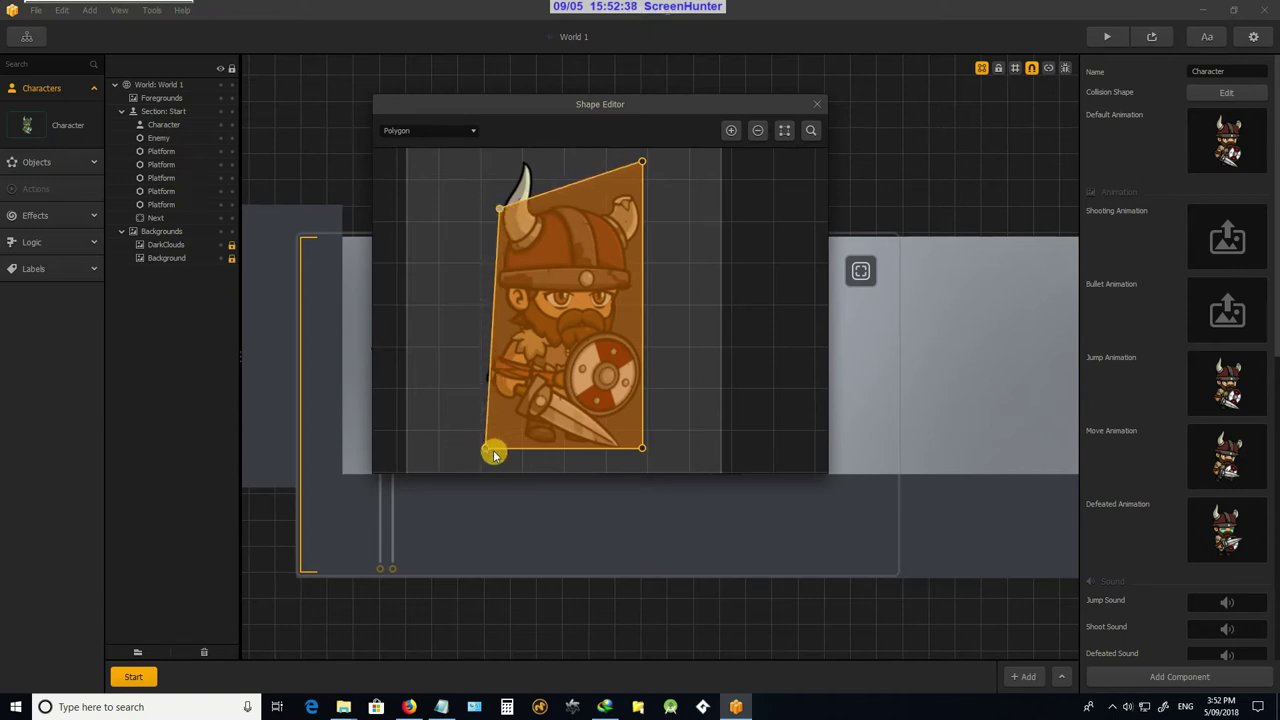
left_click_drag(489, 452, 533, 451)
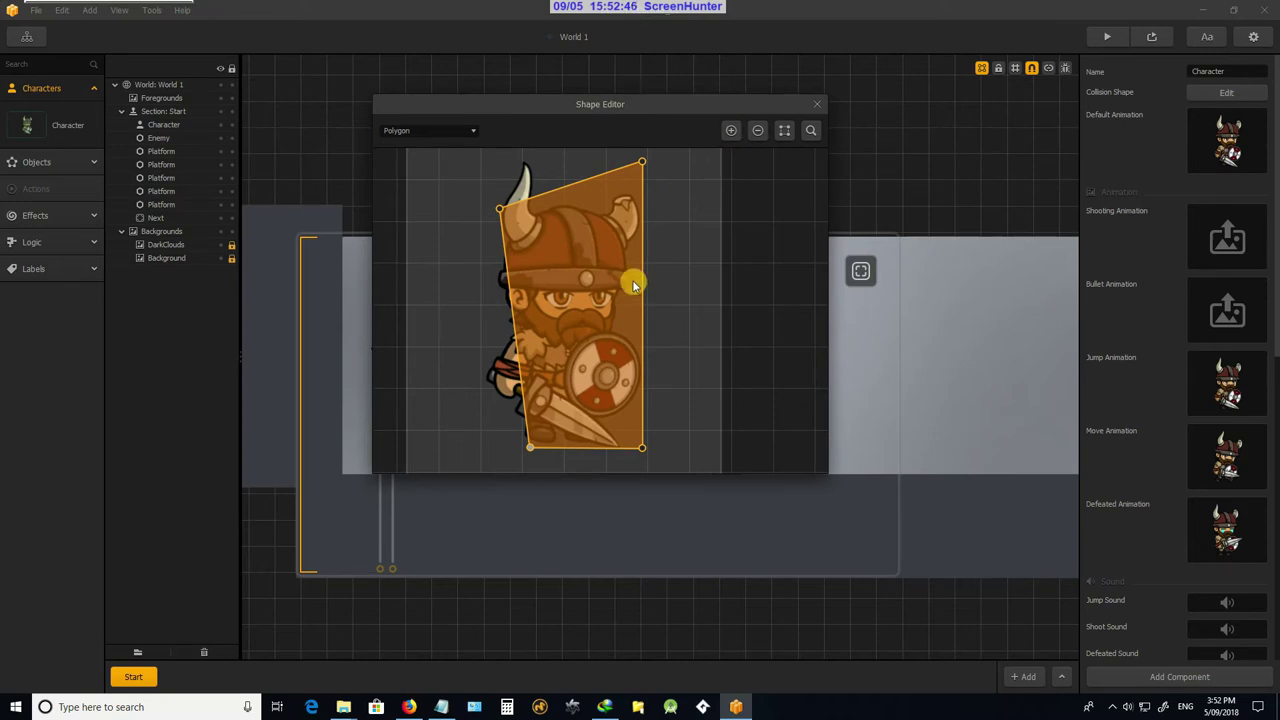
left_click_drag(536, 451, 531, 450)
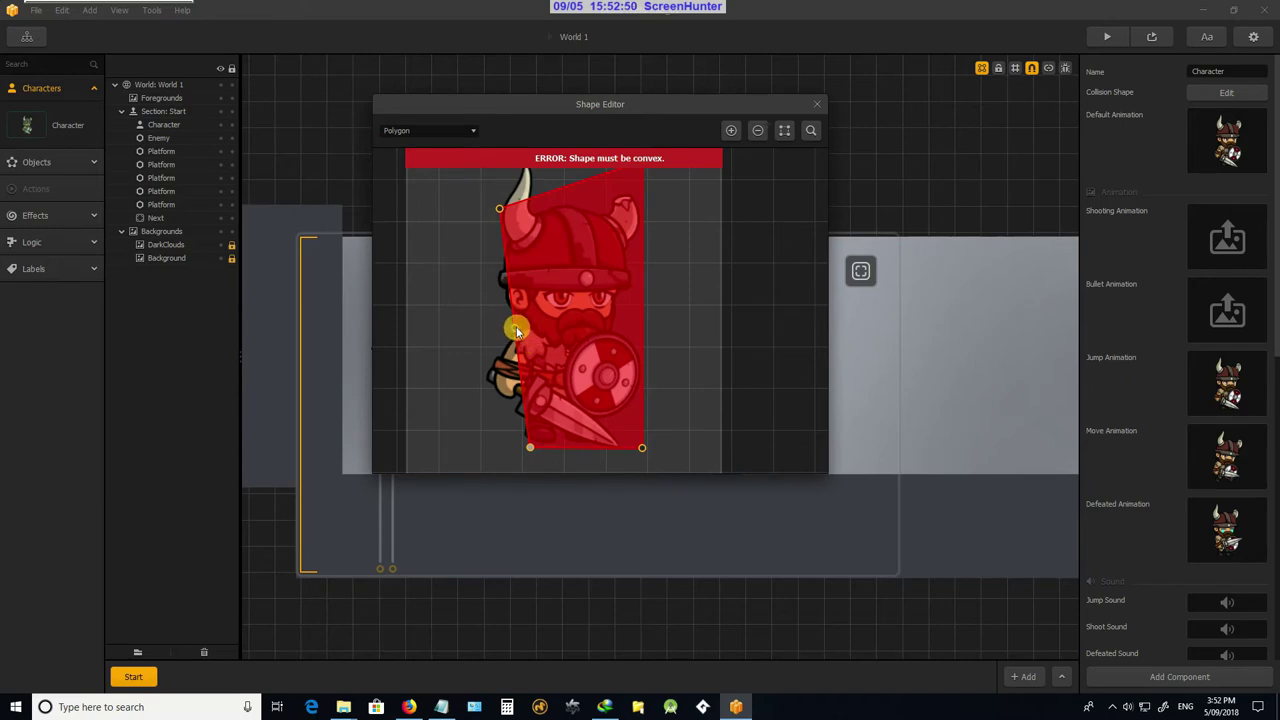
left_click_drag(516, 332, 488, 373)
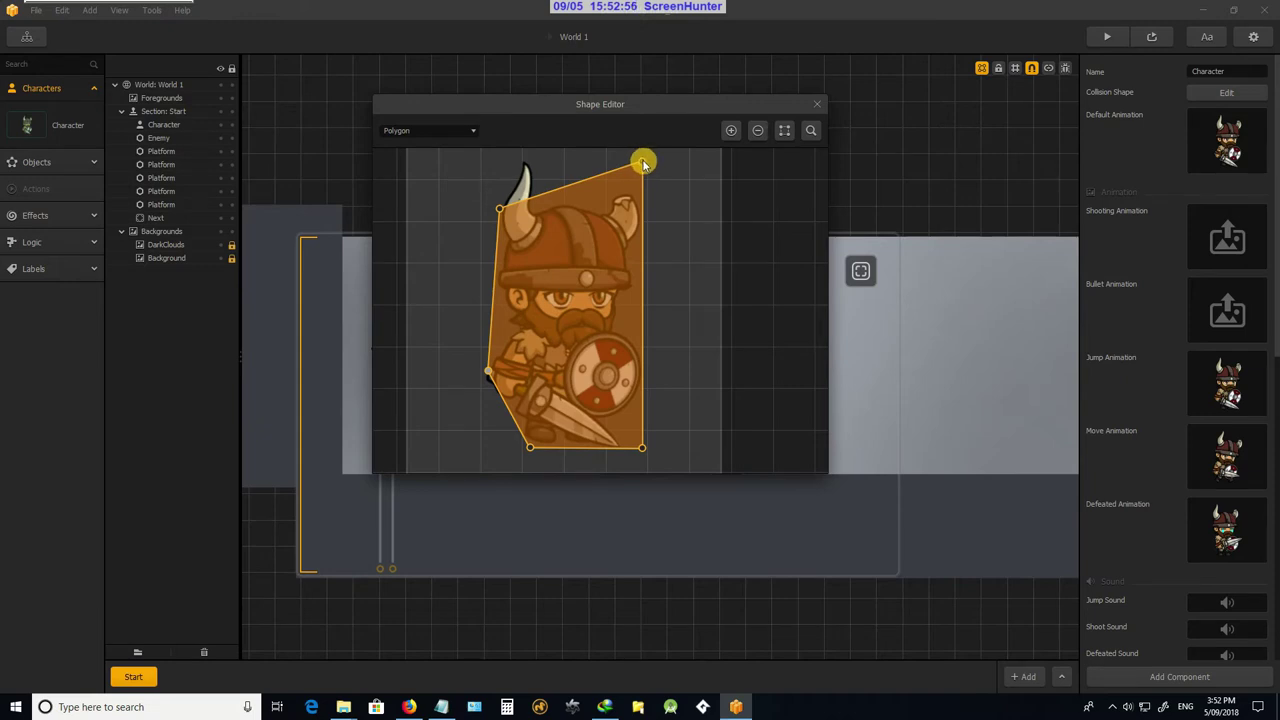
Fit the collision polygon's right side to the horn, shield and sword tip, adding a point at the shield, and close the shape editor
left_click(730, 131)
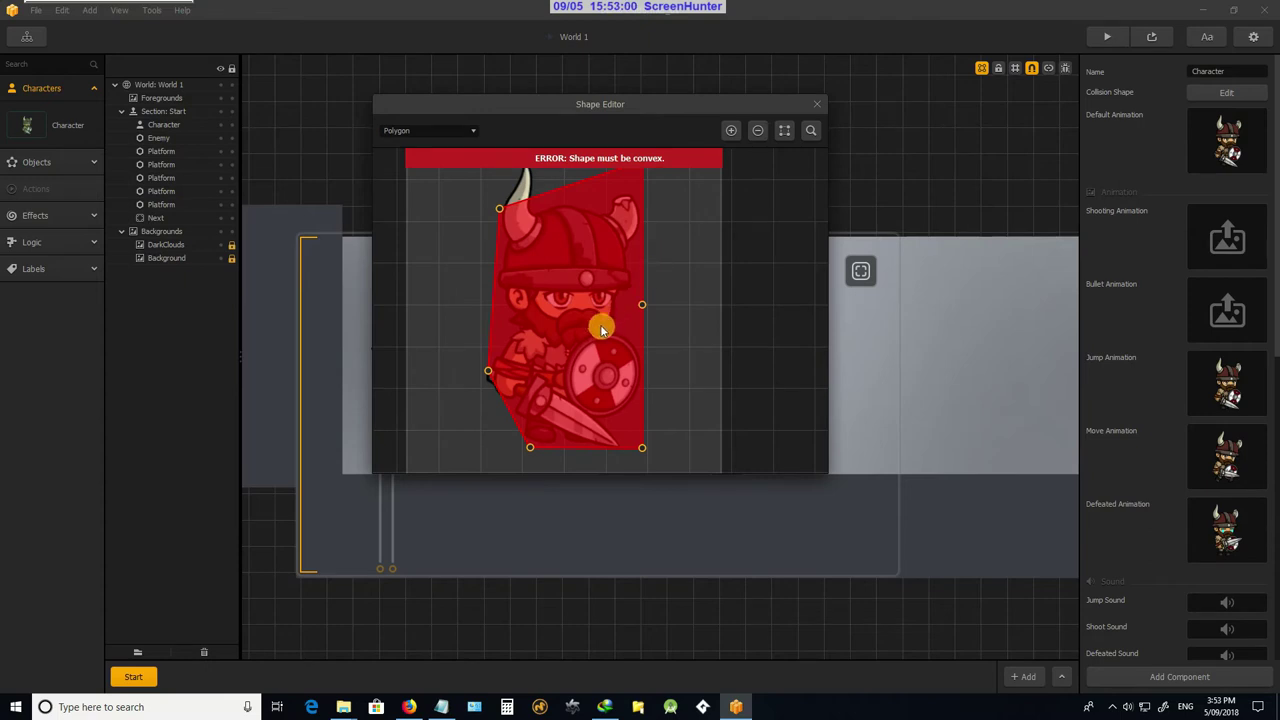
left_click_drag(645, 311, 643, 383)
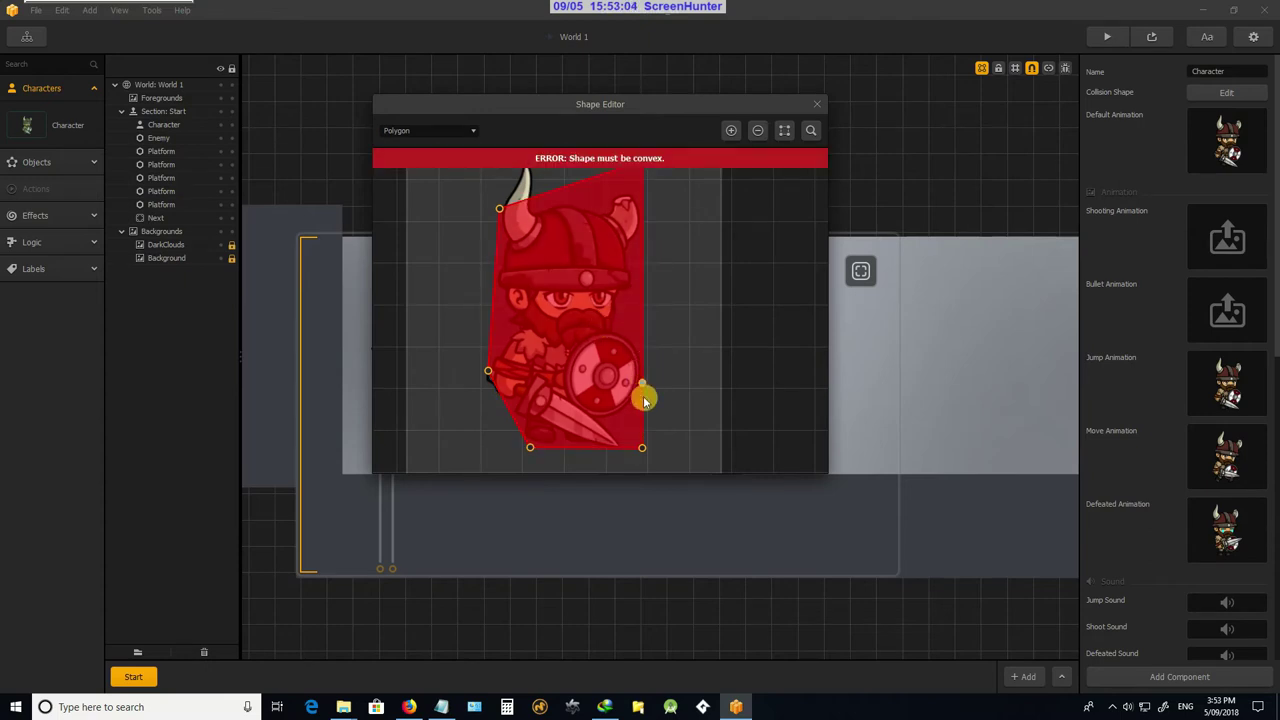
left_click_drag(642, 449, 622, 450)
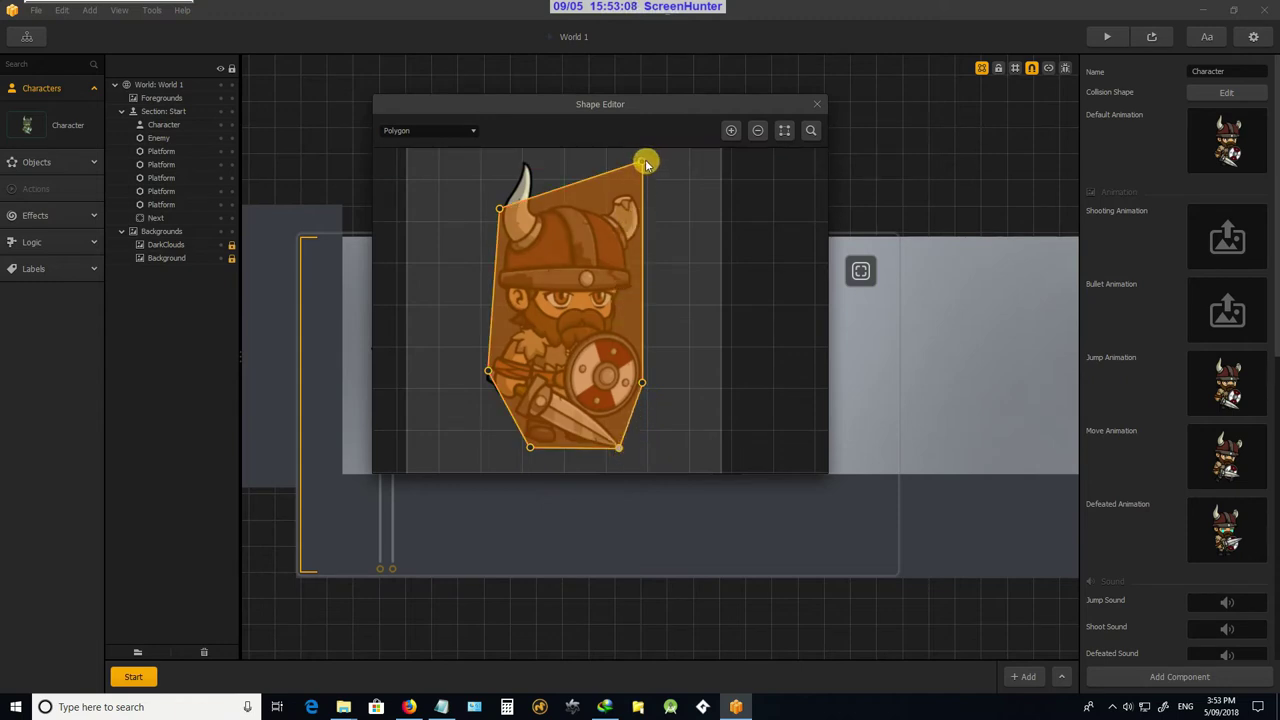
left_click_drag(642, 168, 634, 213)
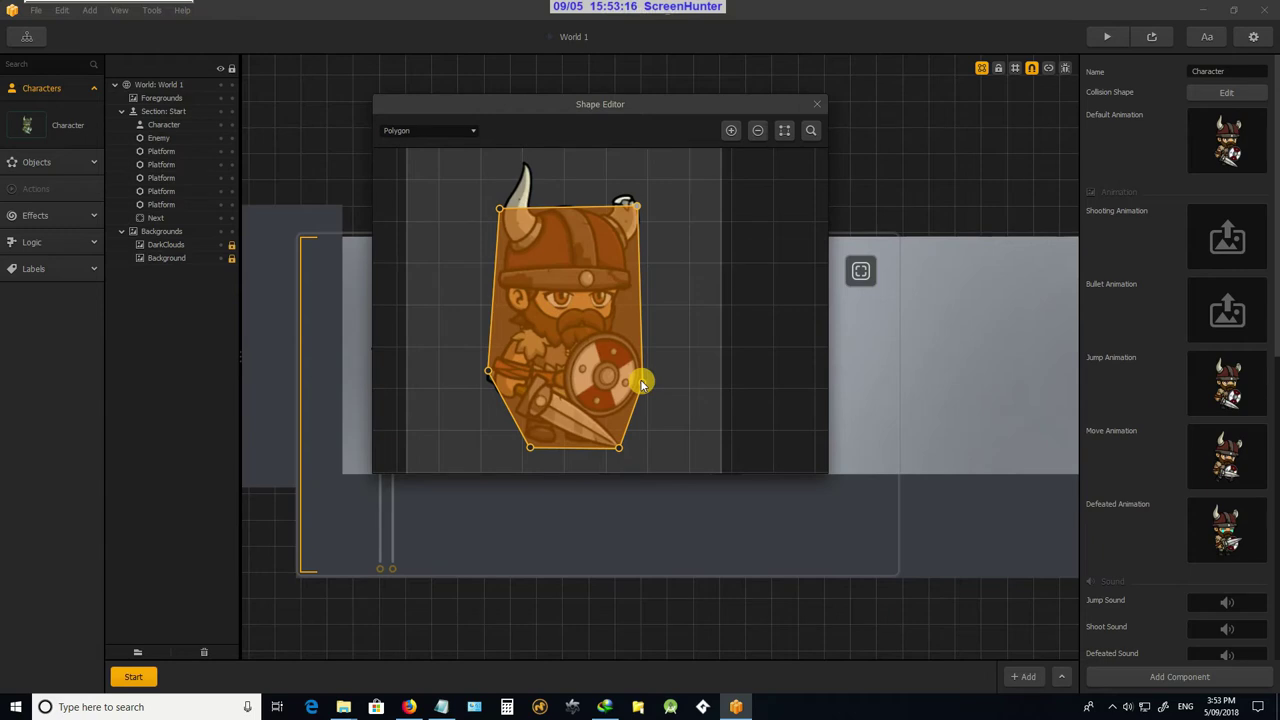
left_click_drag(641, 383, 638, 384)
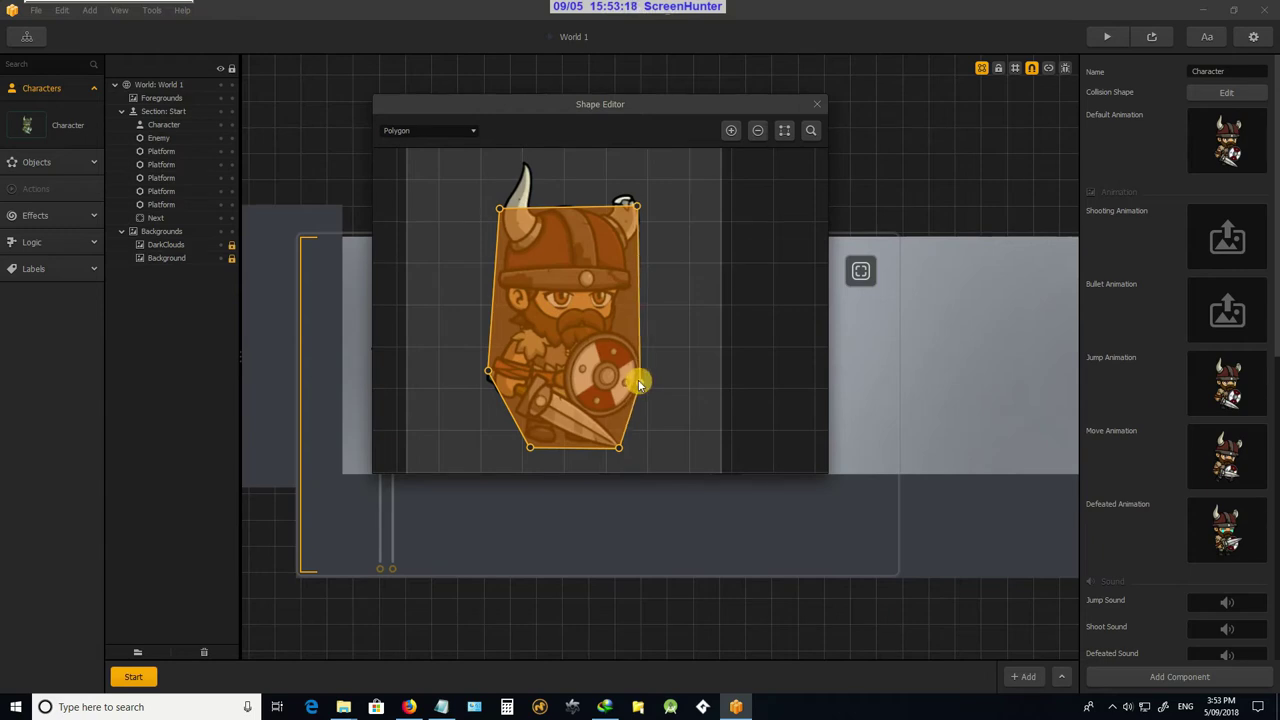
scroll(588, 272, "down", 4)
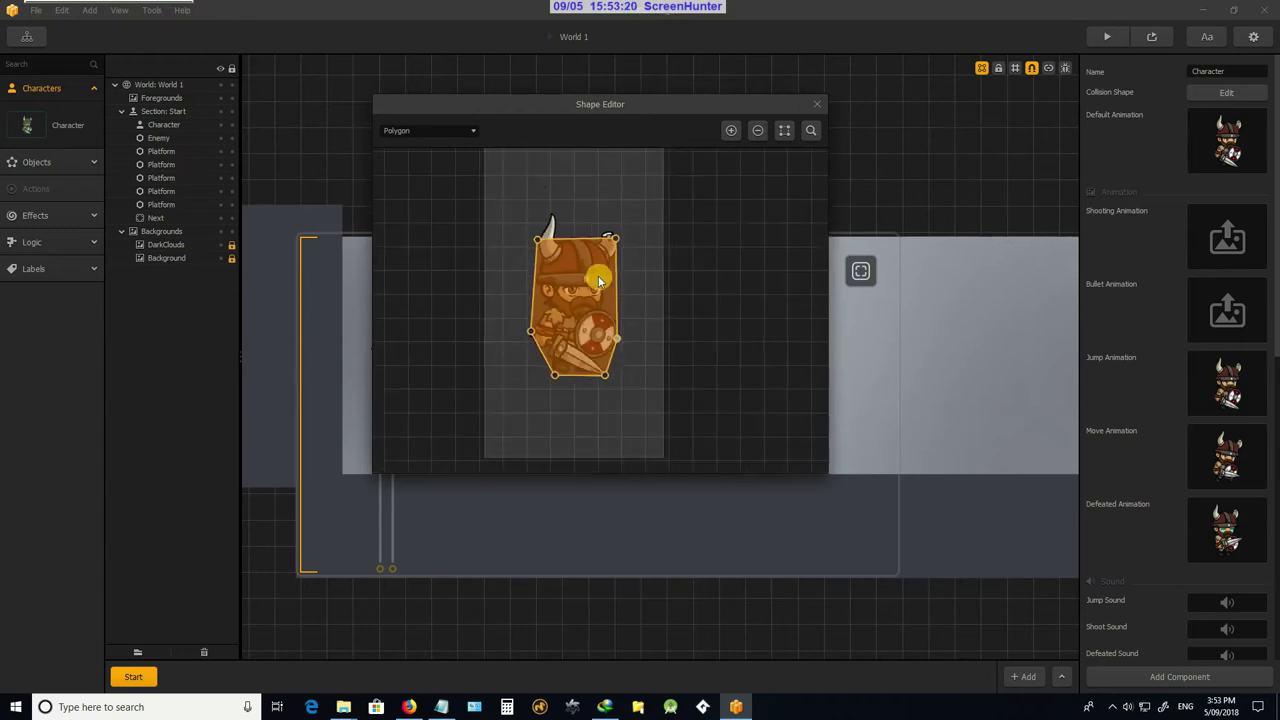
scroll(593, 282, "up", 3)
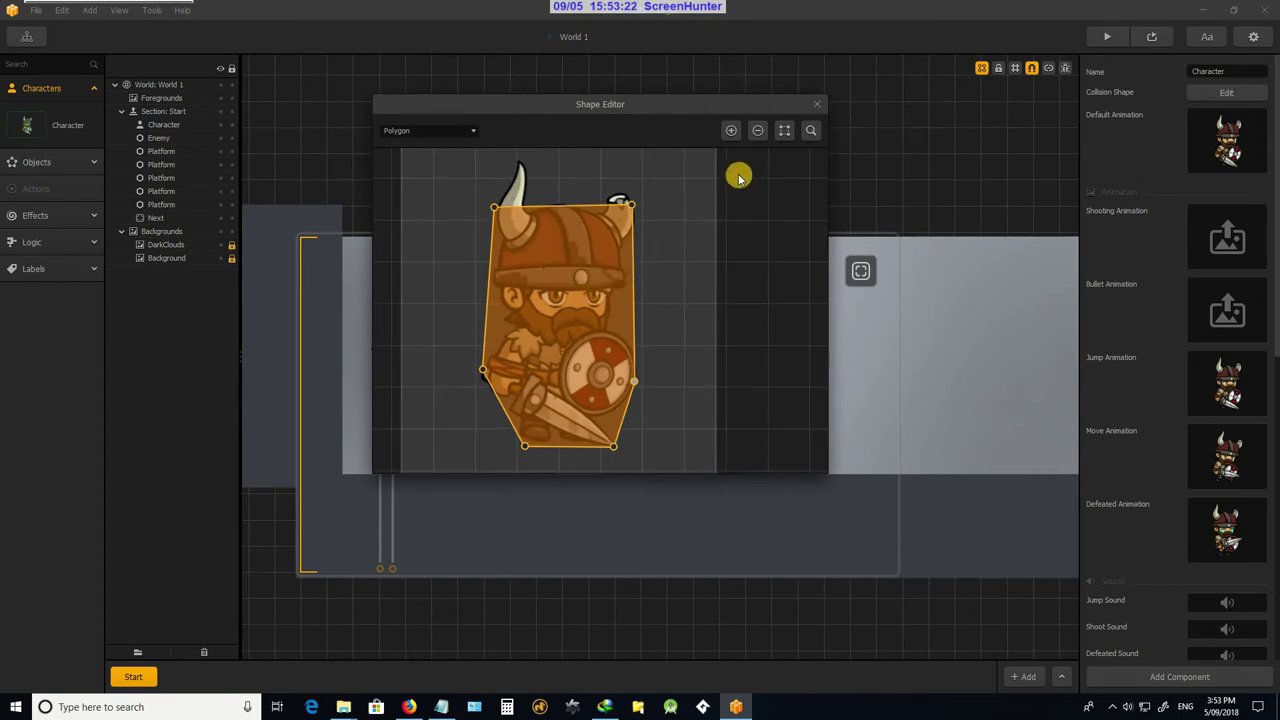
left_click(819, 106)
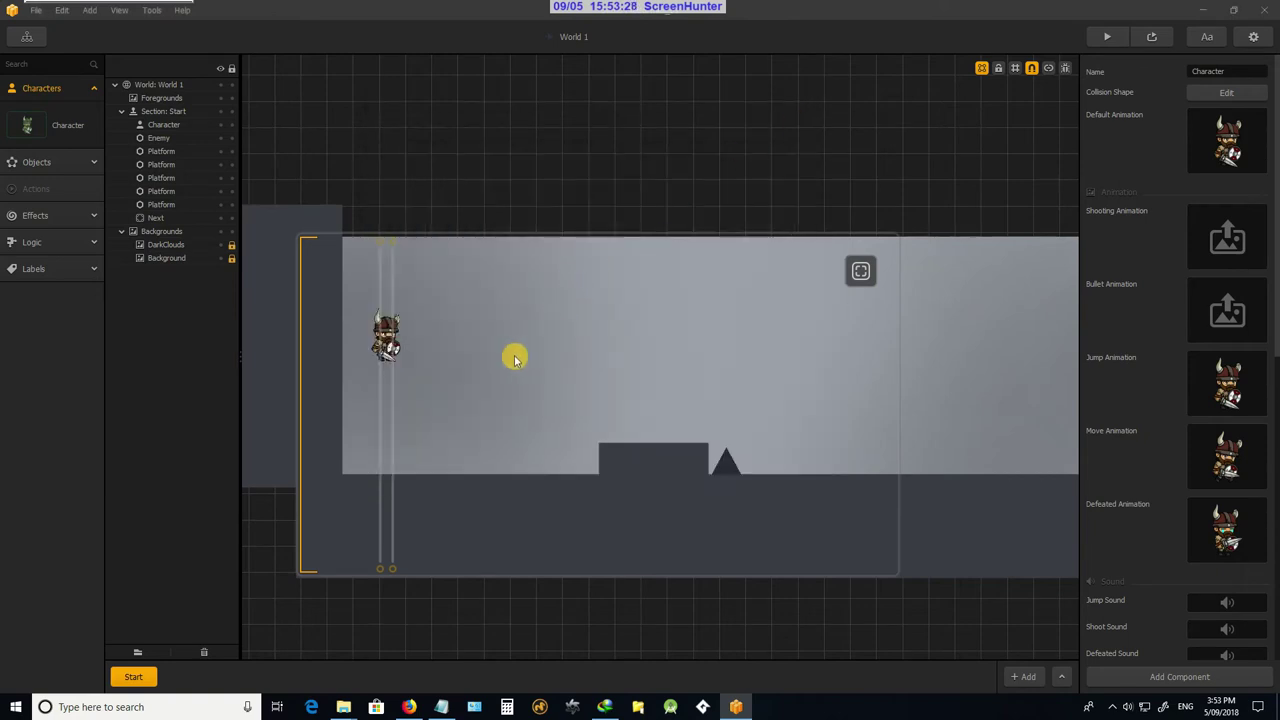
Examine the size of the rescaled Viking against the platforms and spike in the World 1 scene
scroll(494, 406, "down", 2)
scroll(465, 378, "up", 4)
scroll(351, 314, "up", 2)
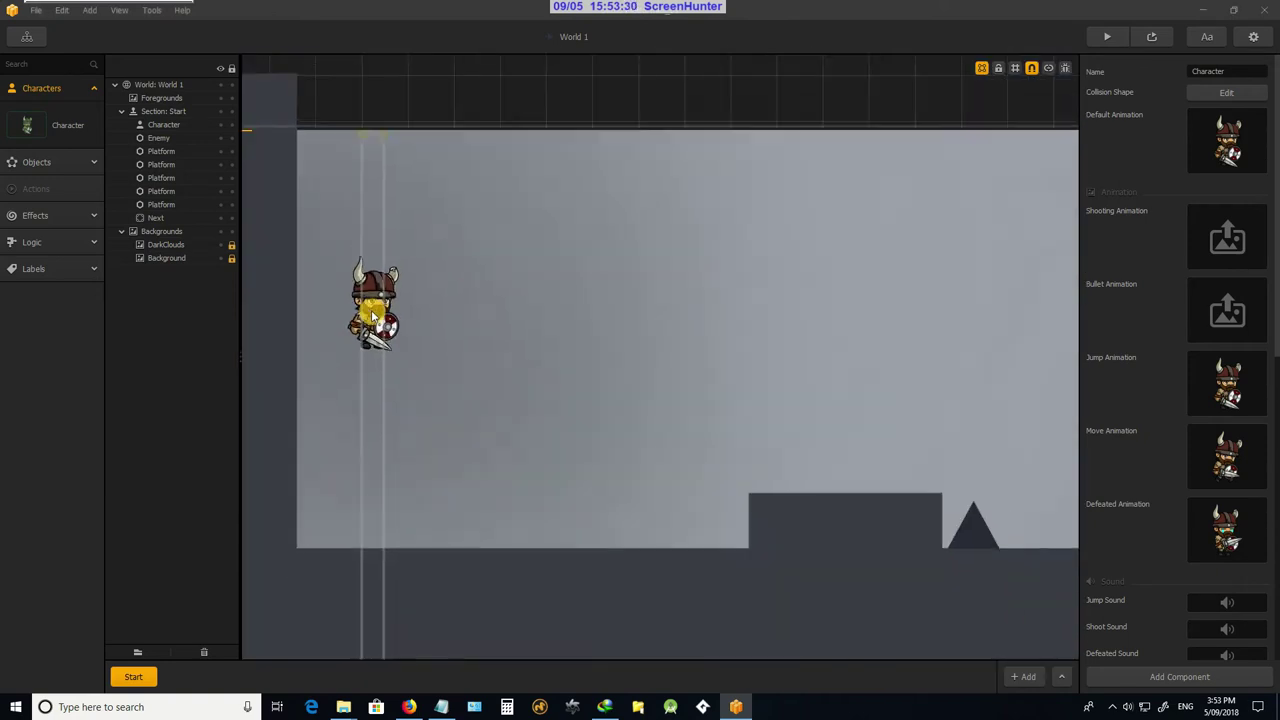
scroll(366, 309, "down", 3)
scroll(363, 325, "up", 2)
scroll(363, 325, "down", 2)
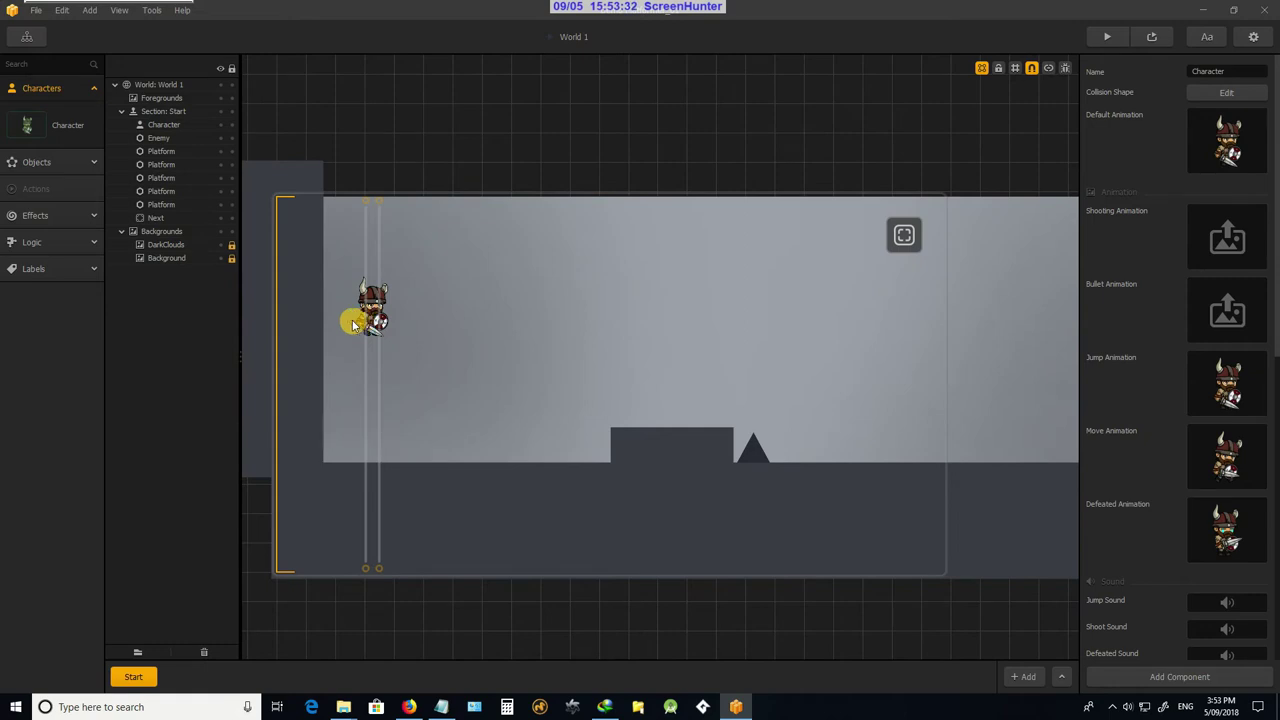
scroll(352, 324, "up", 1)
scroll(351, 322, "down", 1)
scroll(342, 328, "up", 1)
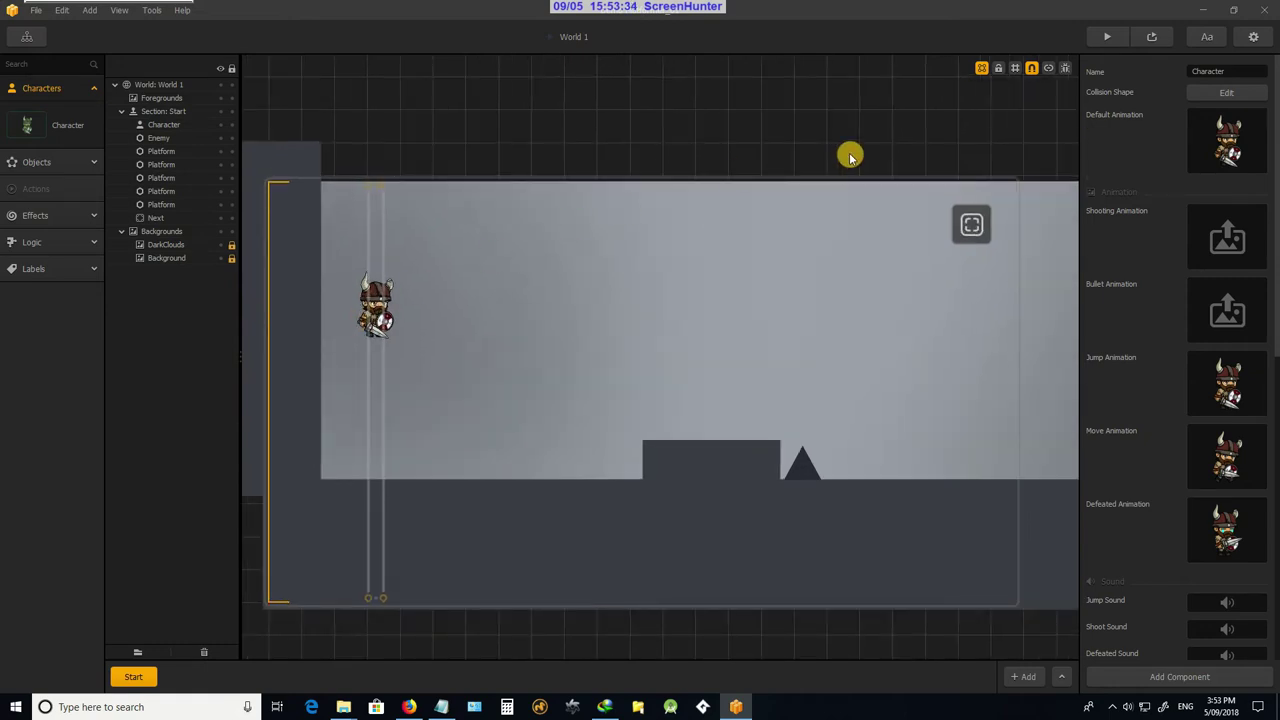
scroll(1258, 465, "down", 3)
scroll(1255, 462, "up", 3)
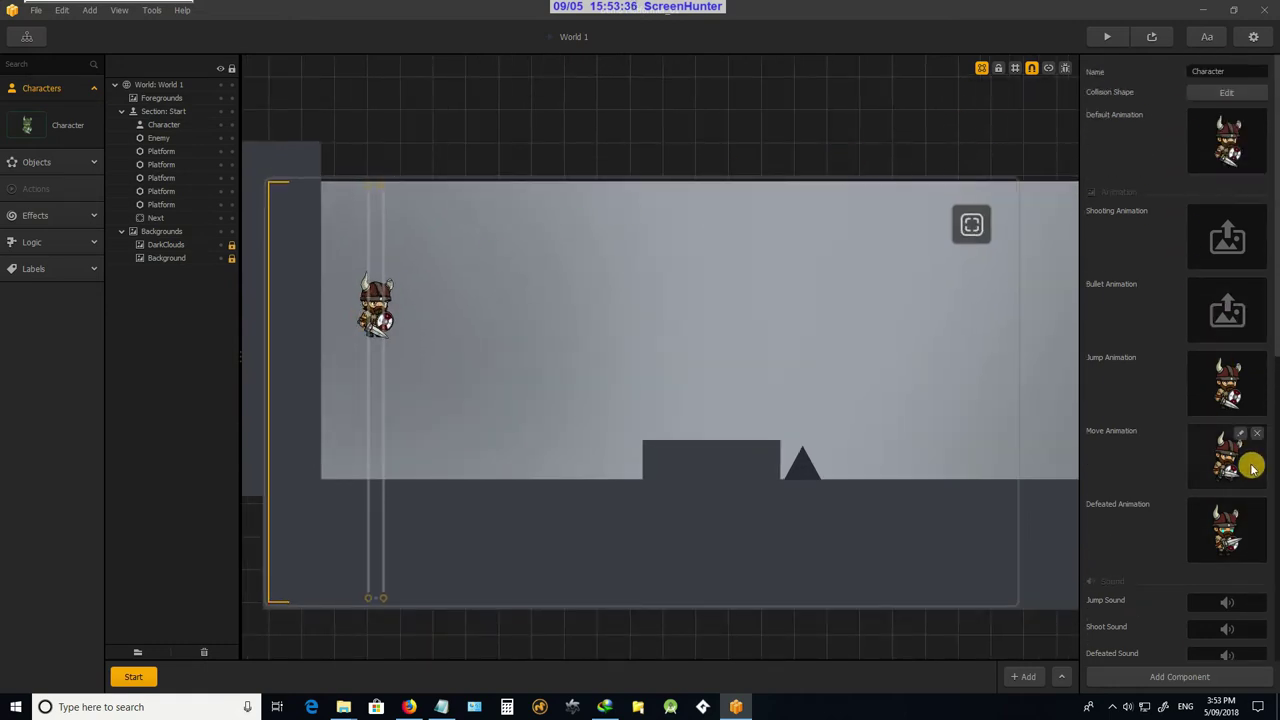
scroll(1225, 290, "down", 3)
scroll(1222, 318, "up", 3)
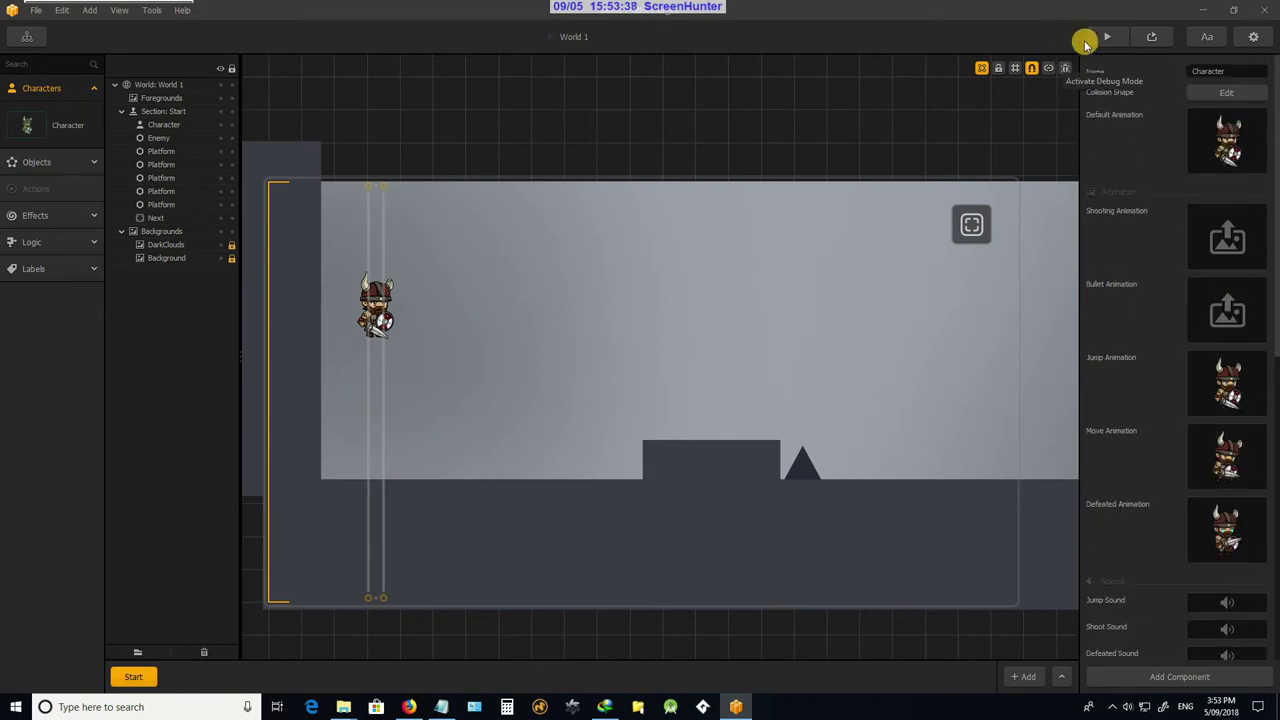
Preview the game and run the Viking back and forth before the first raised platform to test the standing and running animations
left_click(1151, 38)
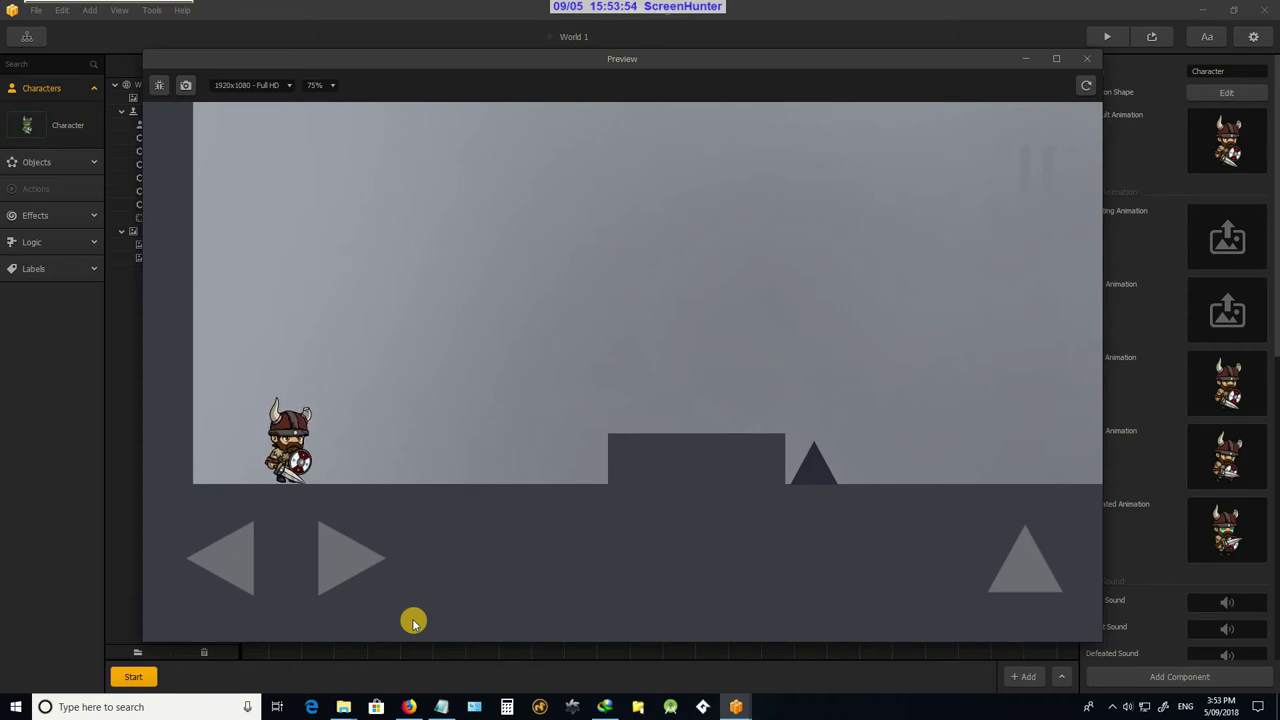
key("Right")
key("Left")
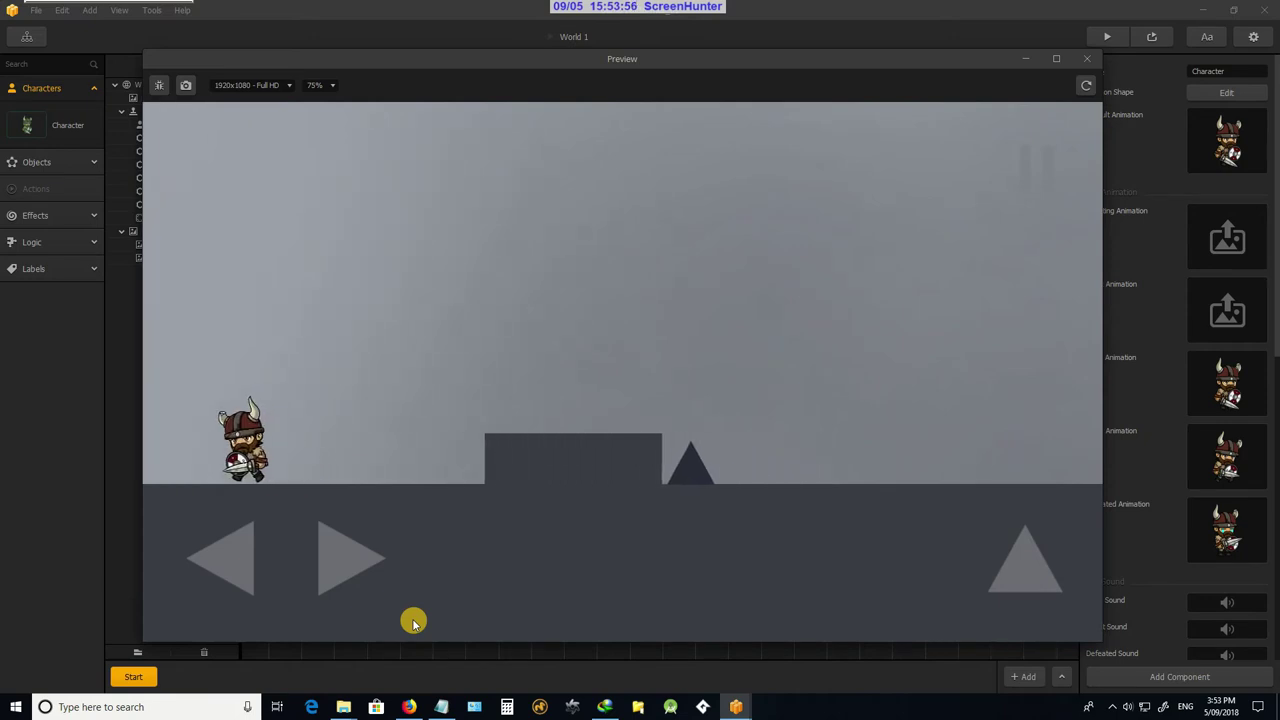
key("Right")
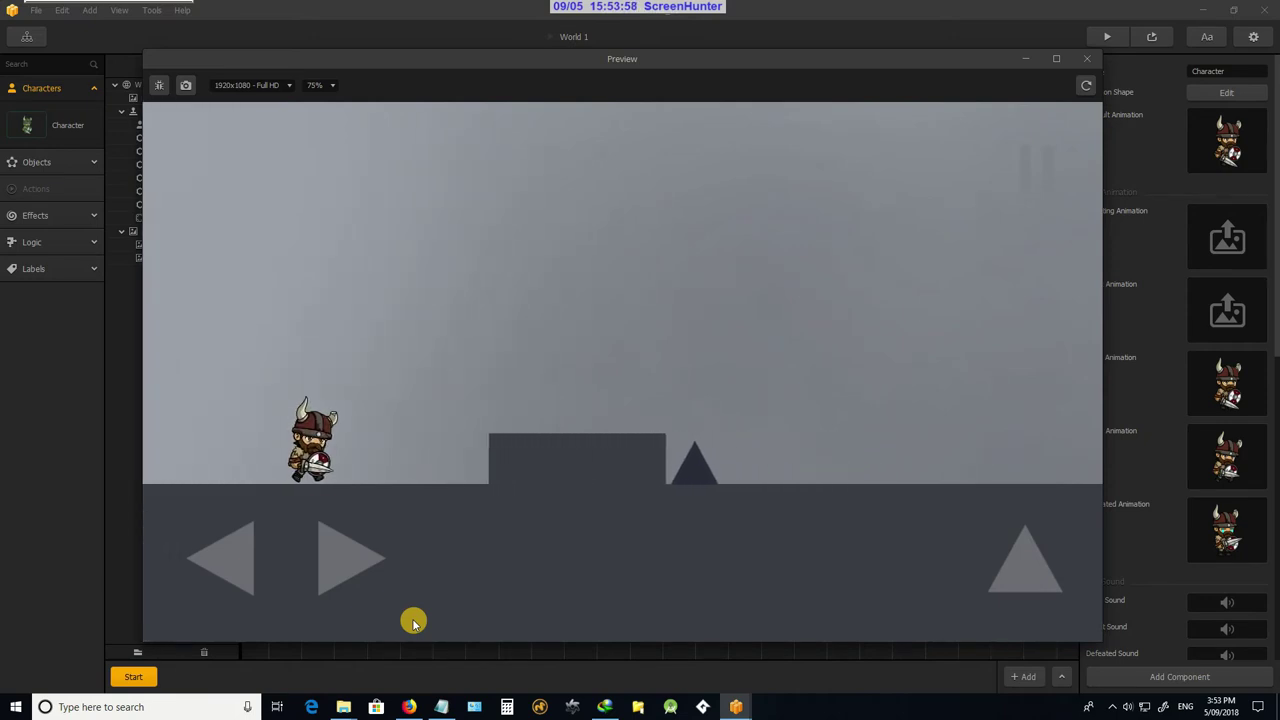
key("Left")
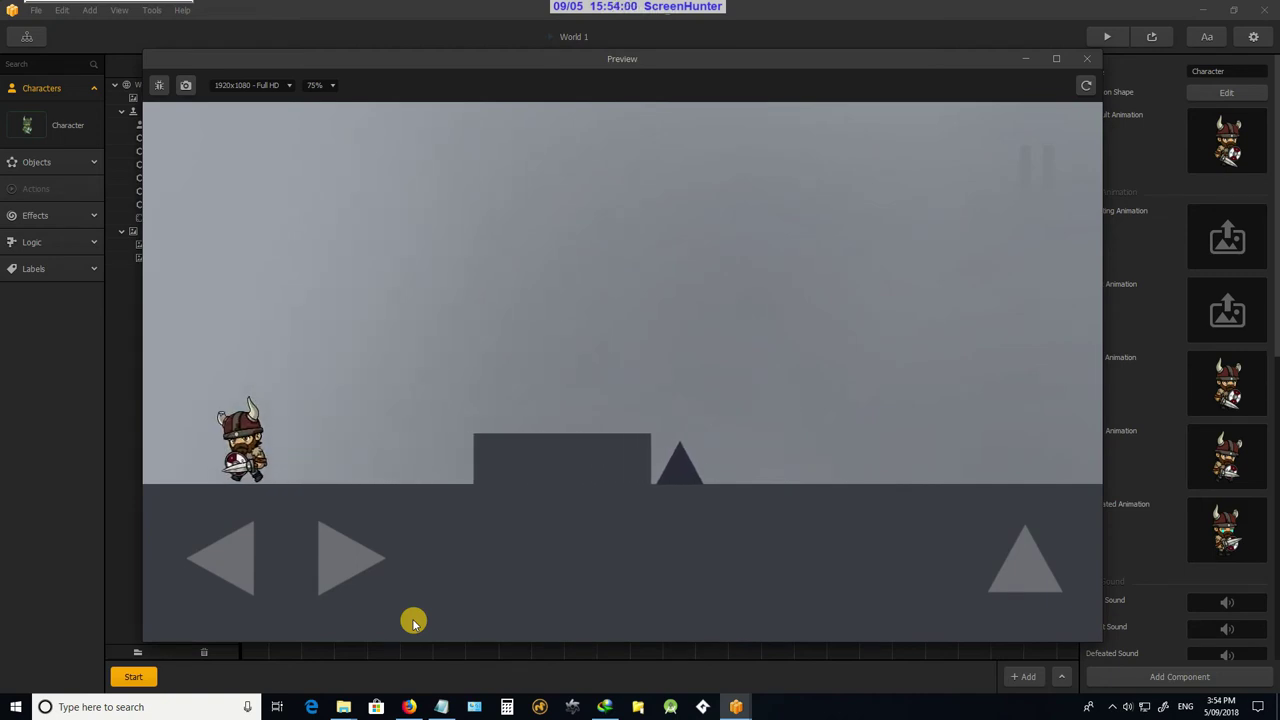
key("Right")
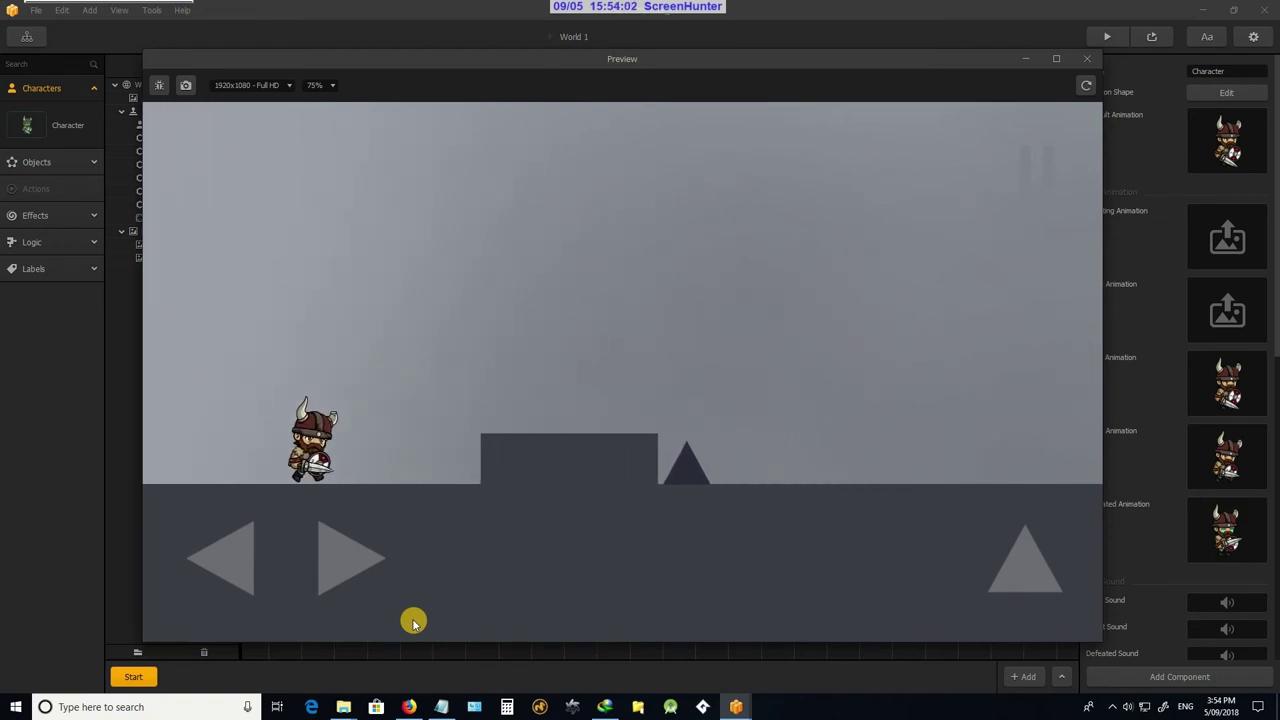
key("Left")
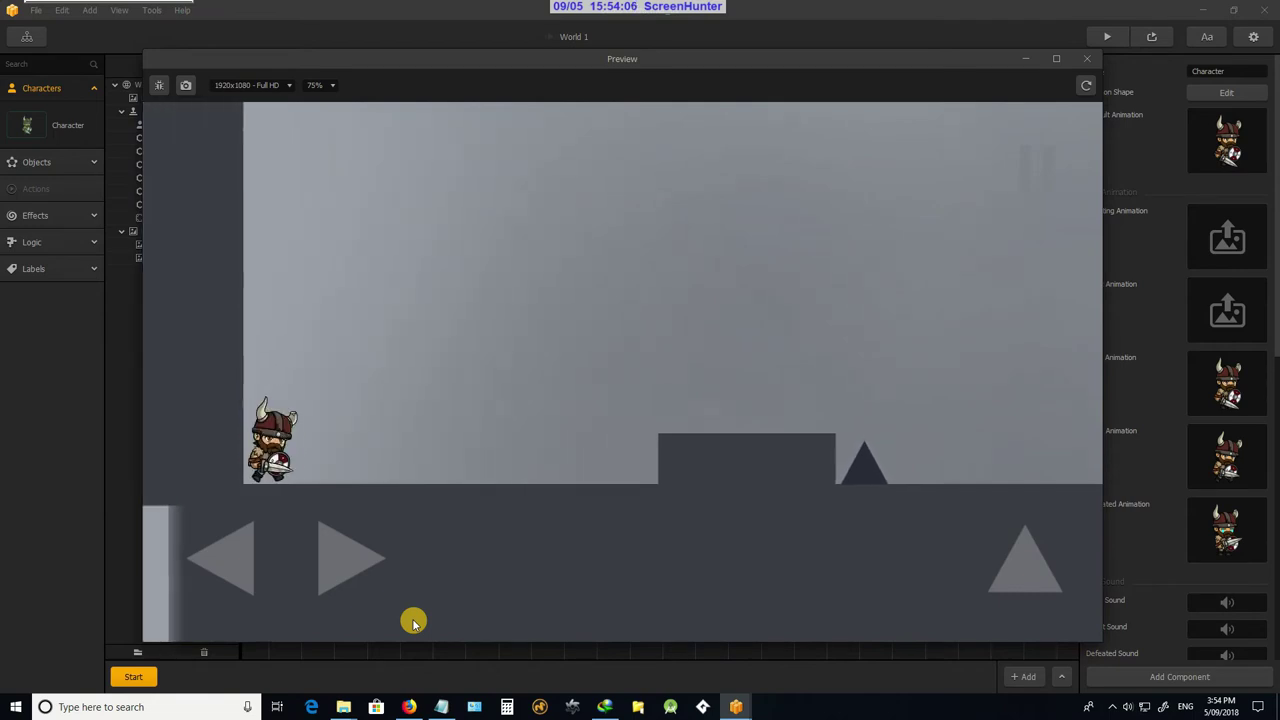
key("Right")
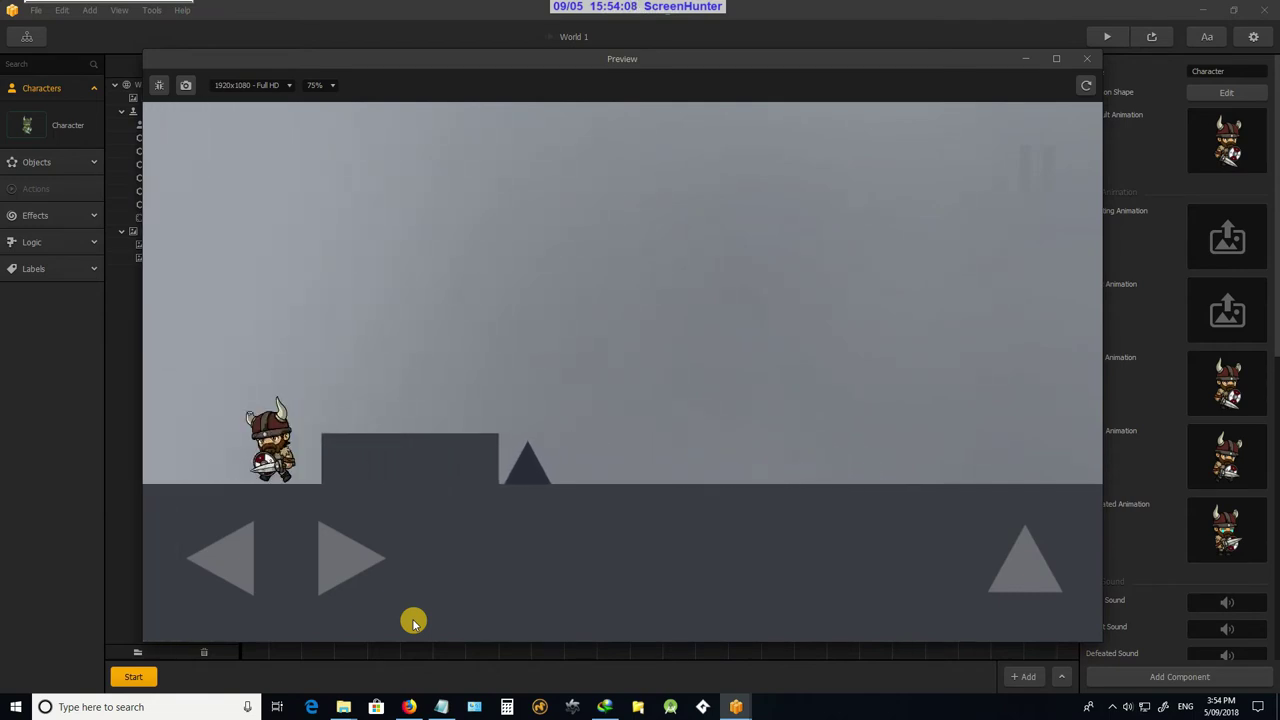
Run the Viking to the starting wall and back in the preview and jump repeatedly on the spot to test the jump animation
key("Left")
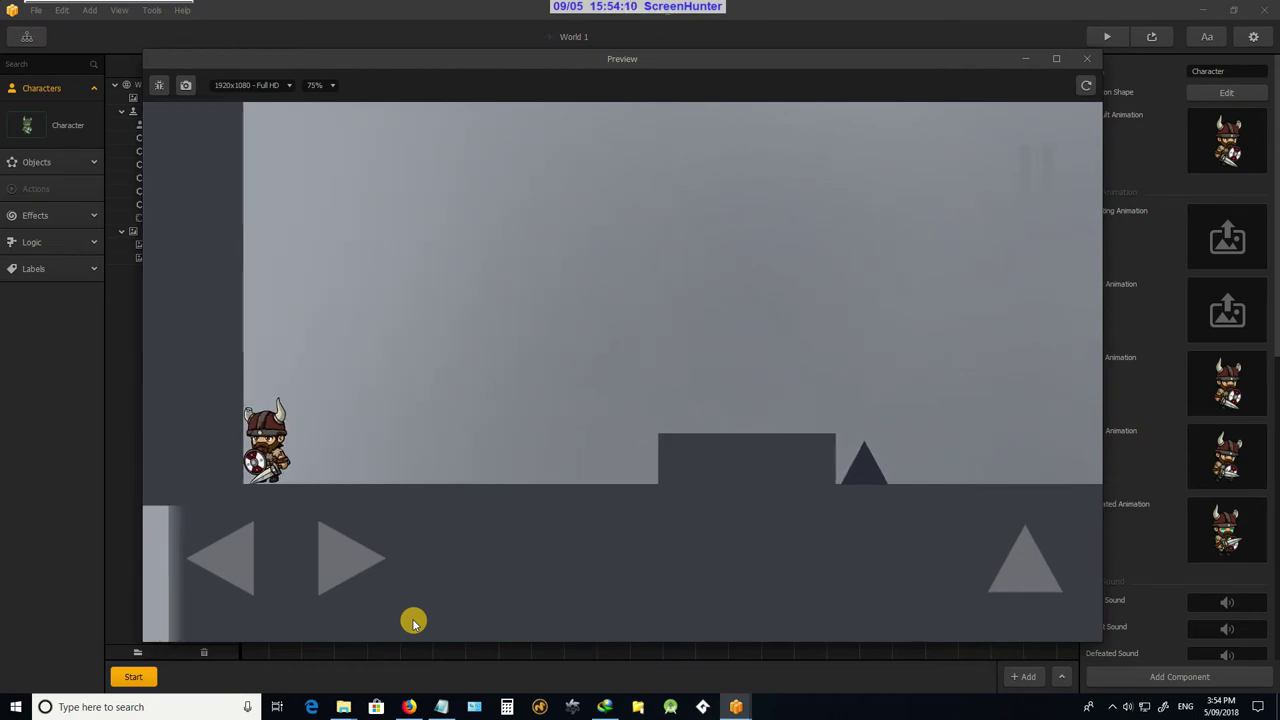
key("Right")
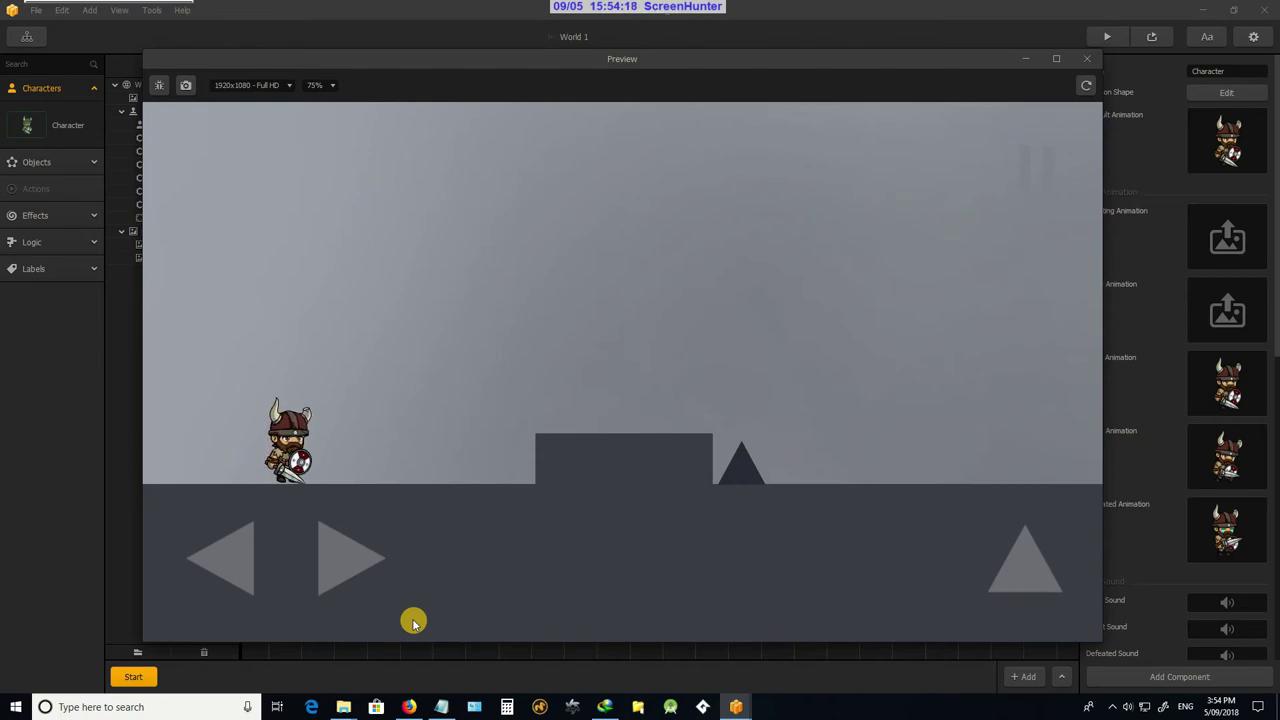
key("Right")
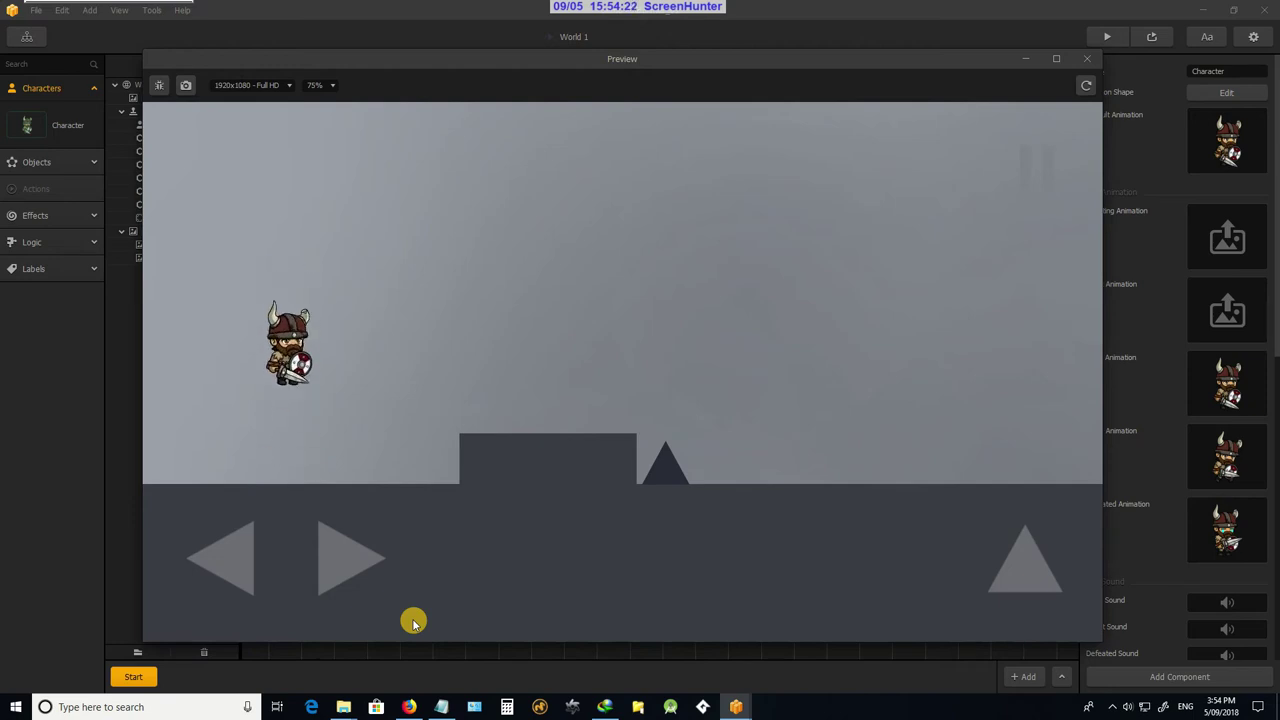
key("Up")
key("Up")
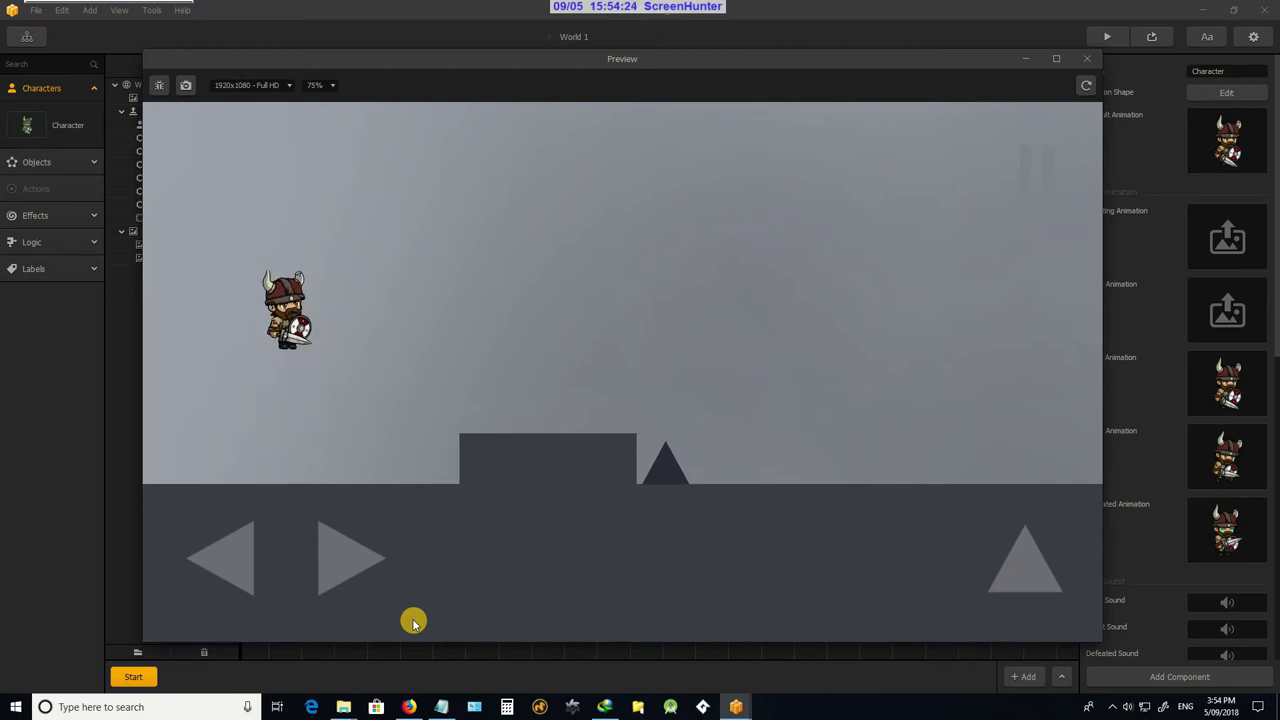
key("Up")
key("Up")
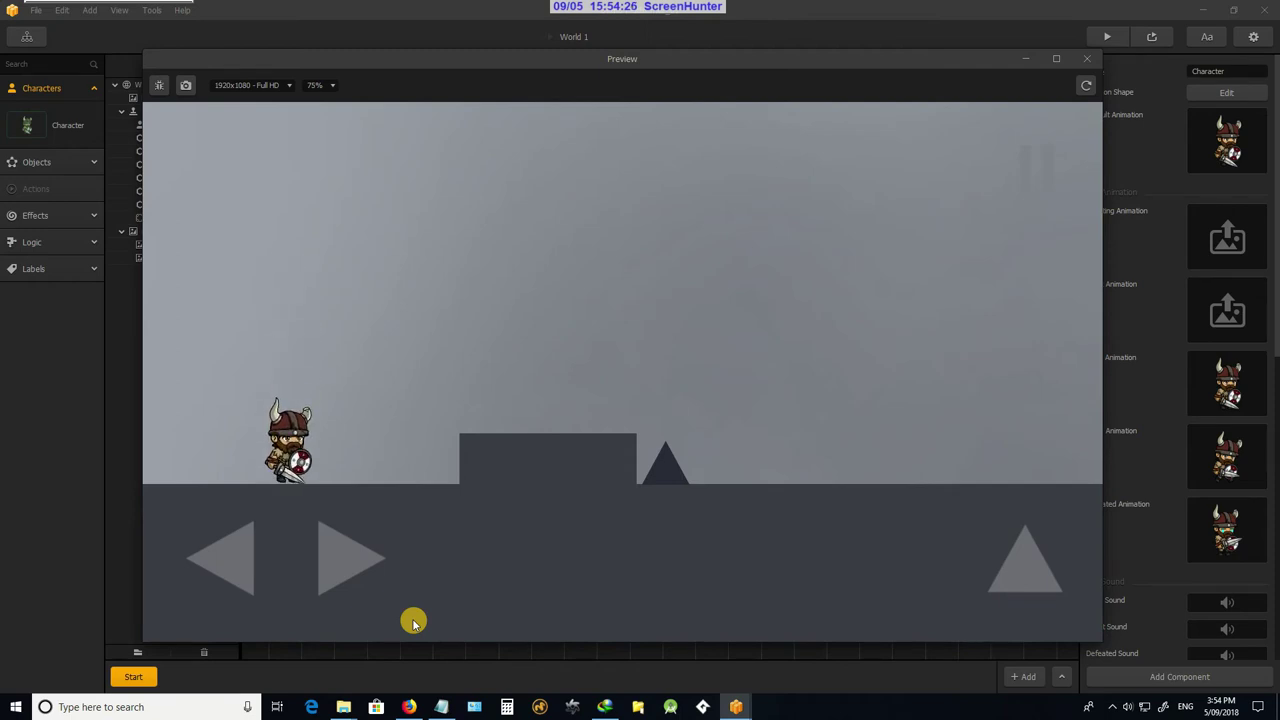
Test jumping while running in both directions between the starting wall and the first raised platform
key("Left")
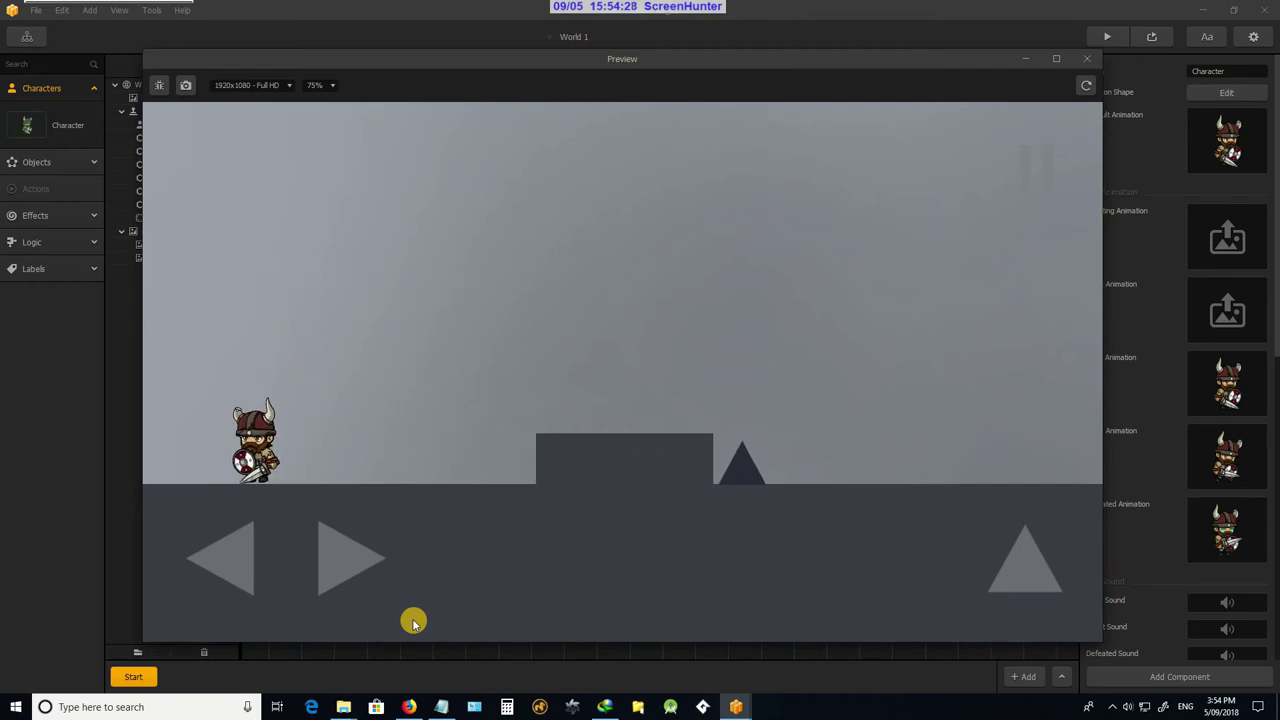
key("Up")
key("Right")
key("Up")
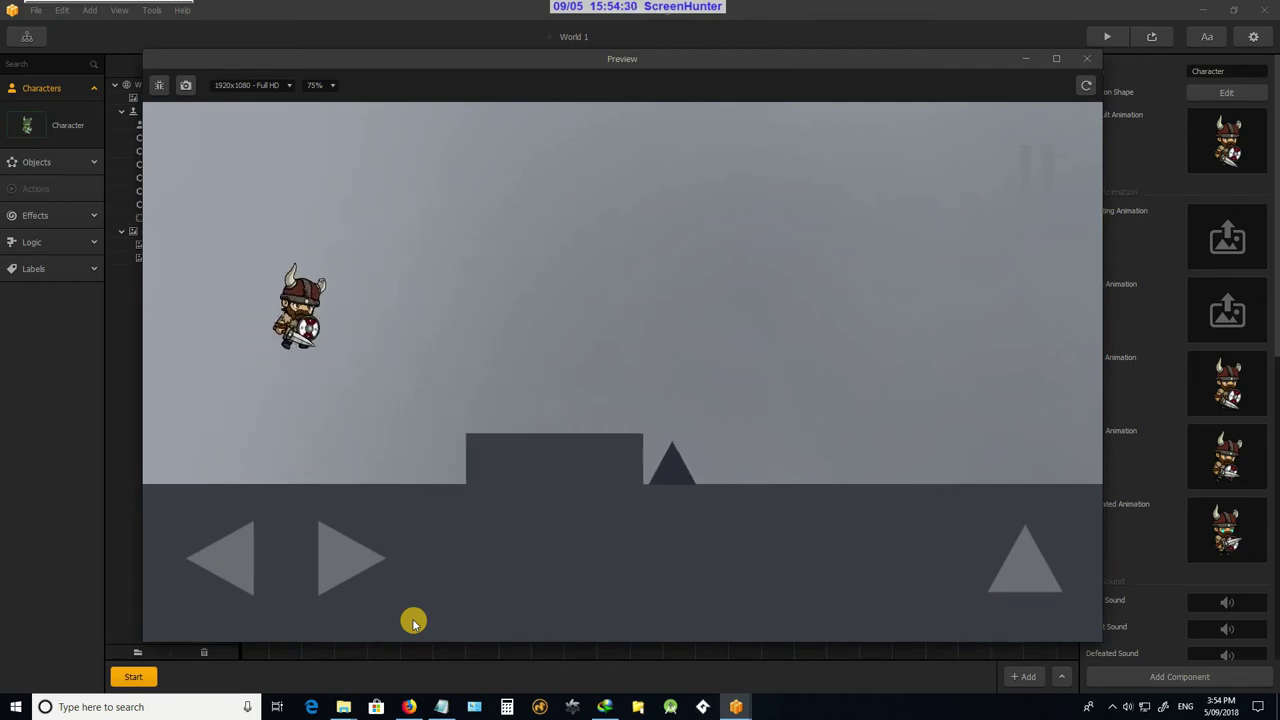
key("Left")
key("Up")
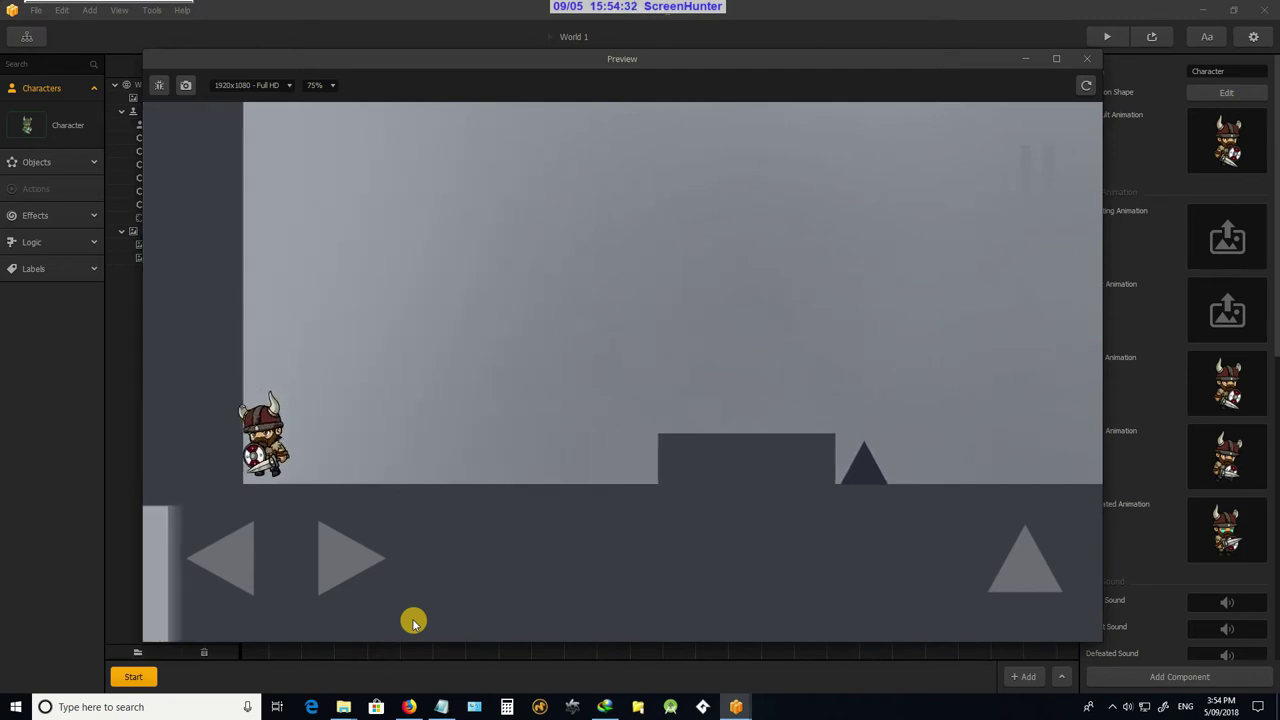
key("Right")
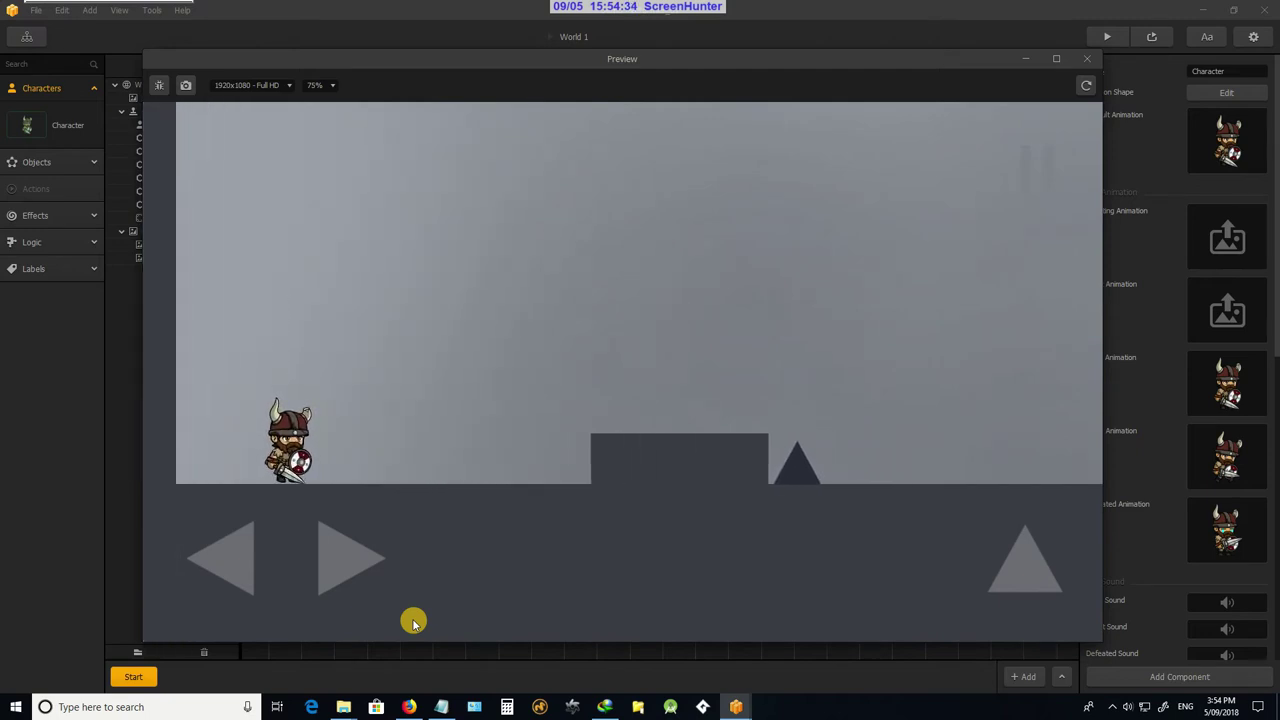
Turn on the preview's debug view to check the Viking's collision shape while running and jumping before the first platform, and close the preview
left_click(158, 88)
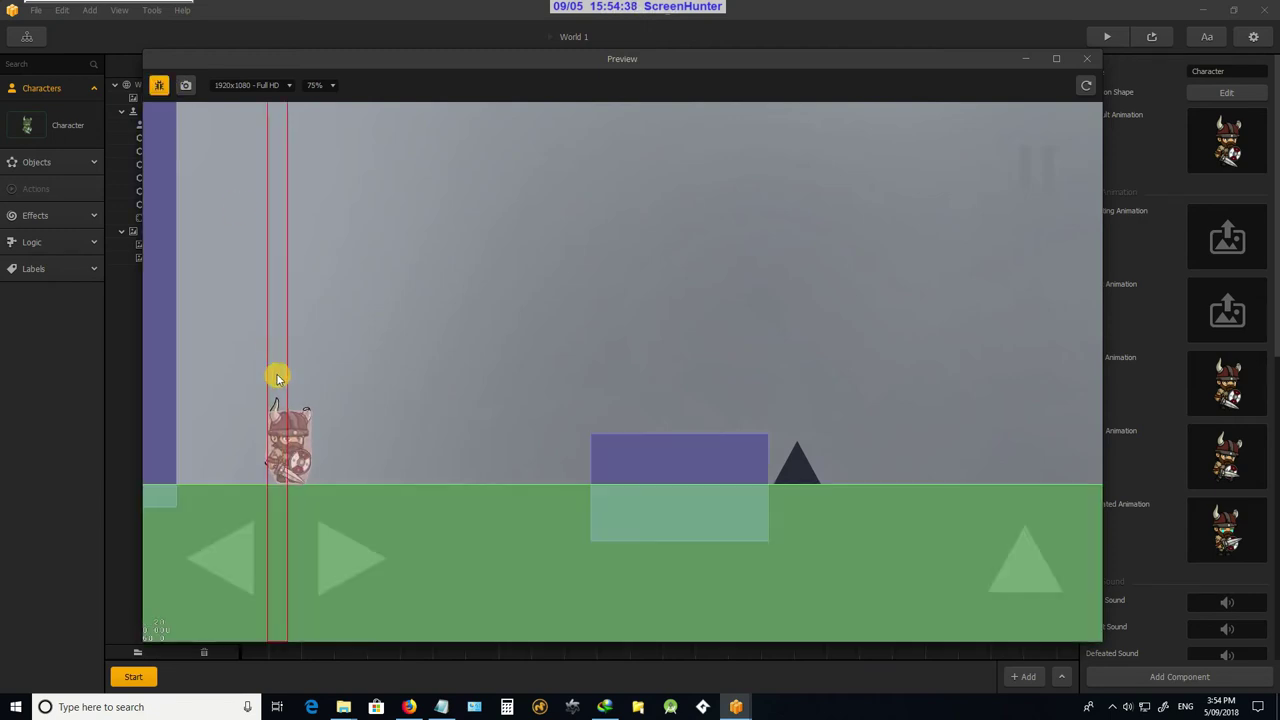
key("Right")
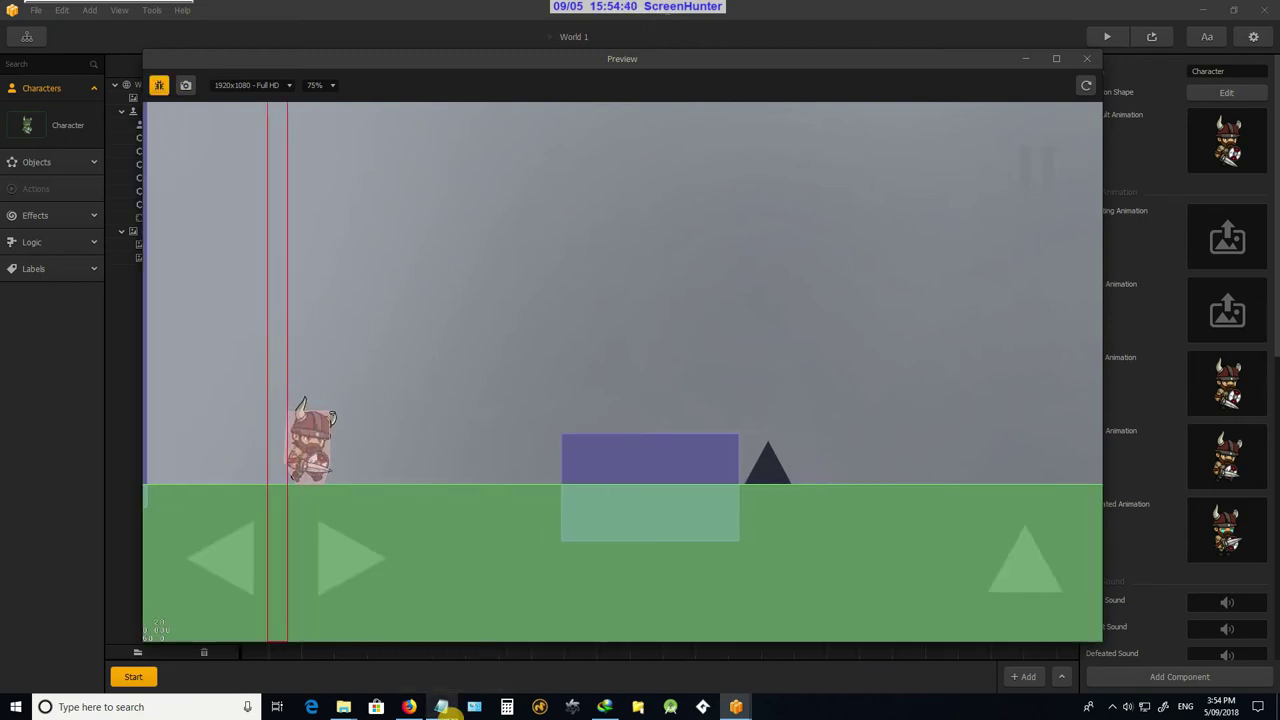
key("Up")
key("Right")
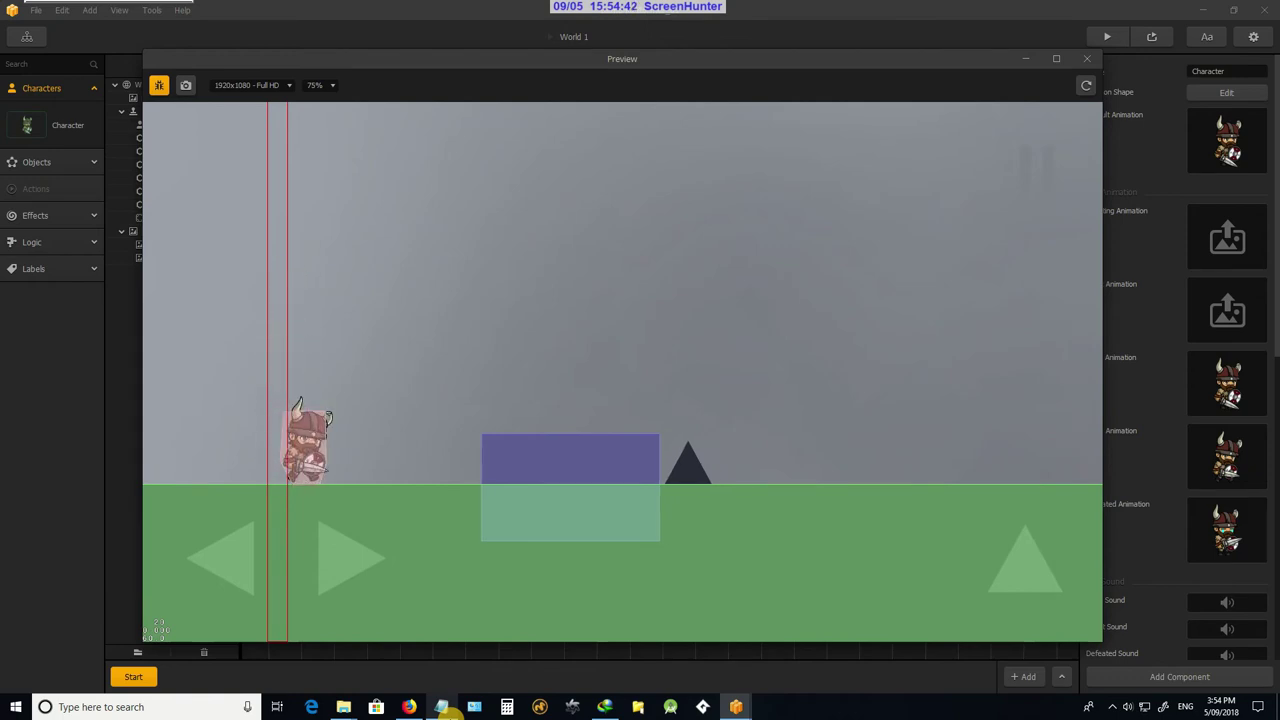
key("Up")
key("Right")
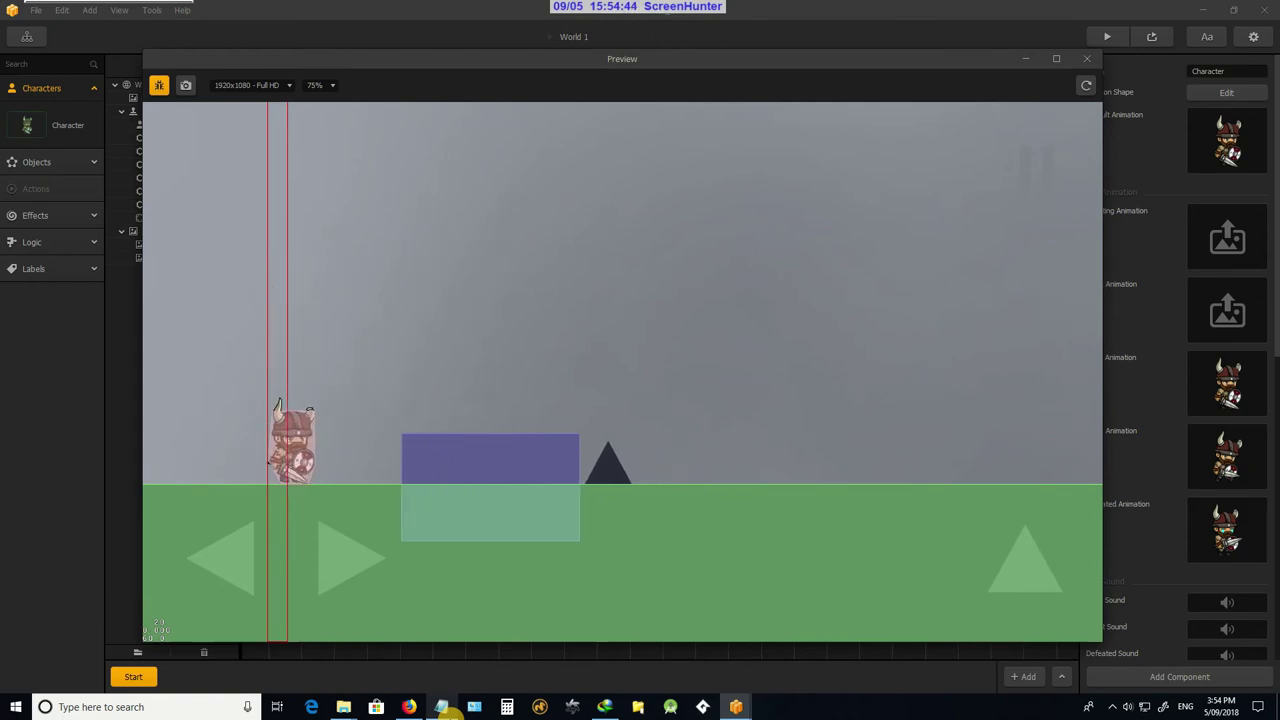
key("Left")
key("Up")
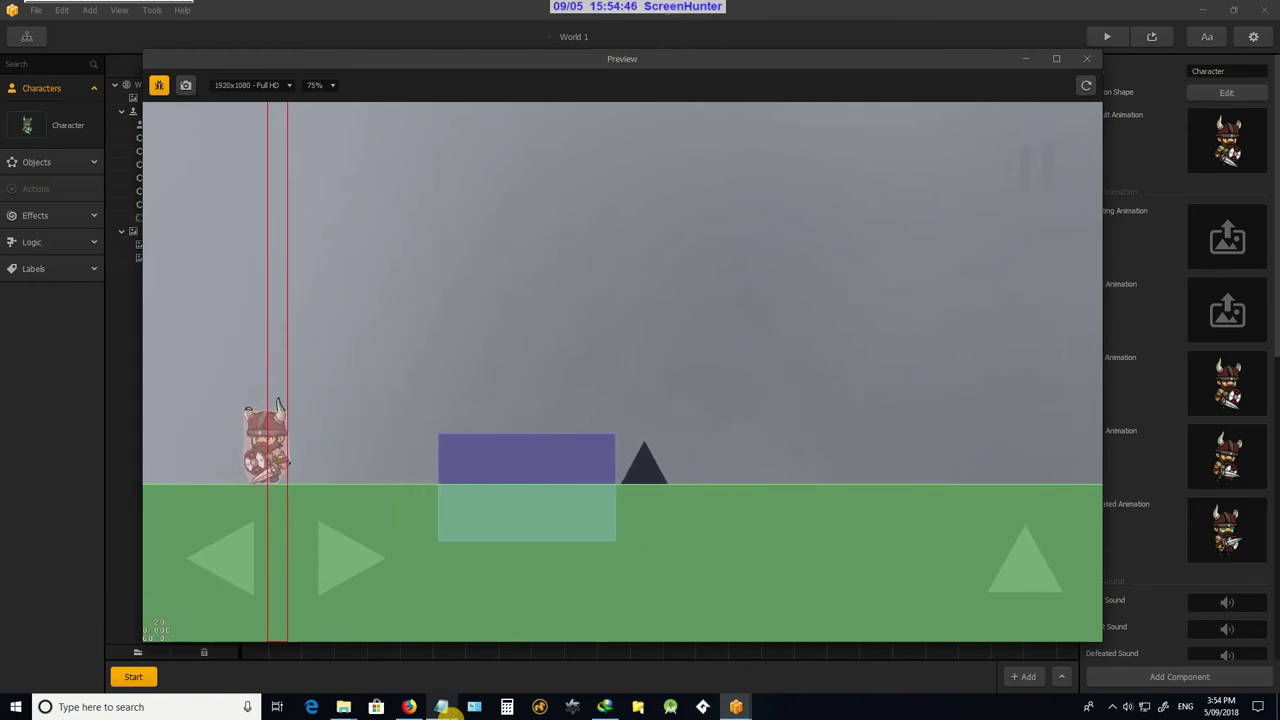
key("Right")
key("Up")
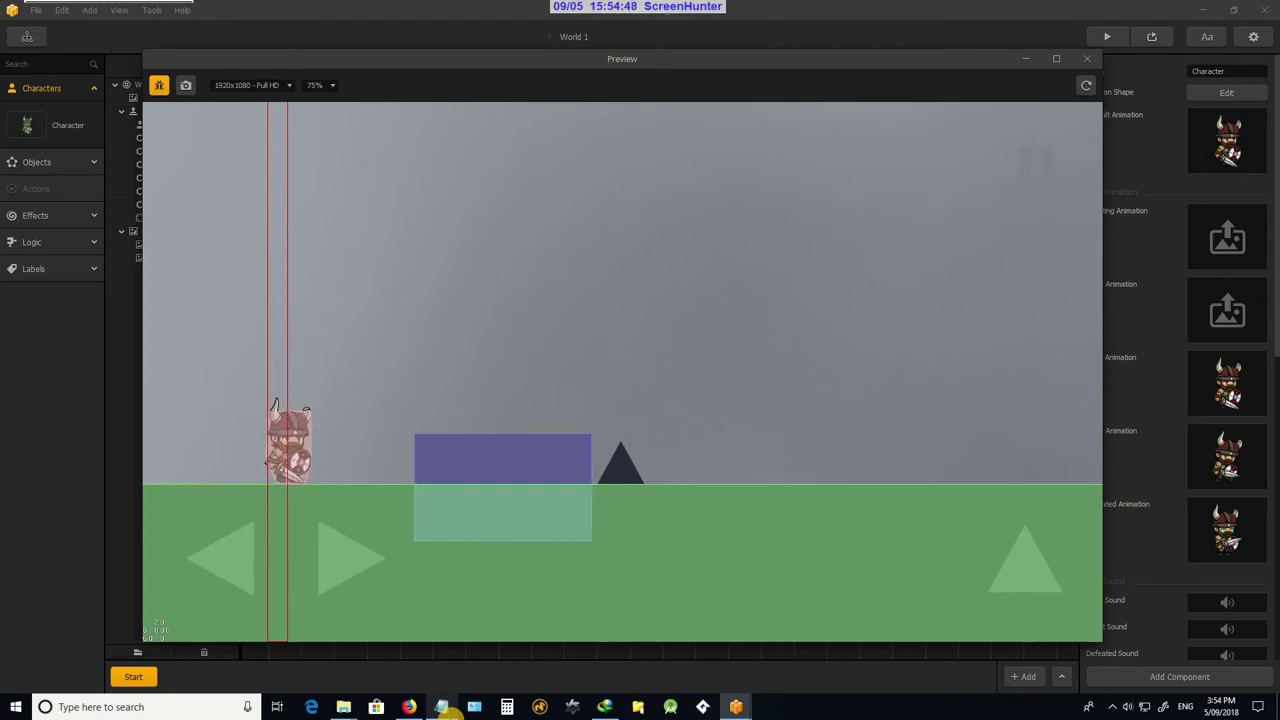
key("Left")
key("Up")
key("Right")
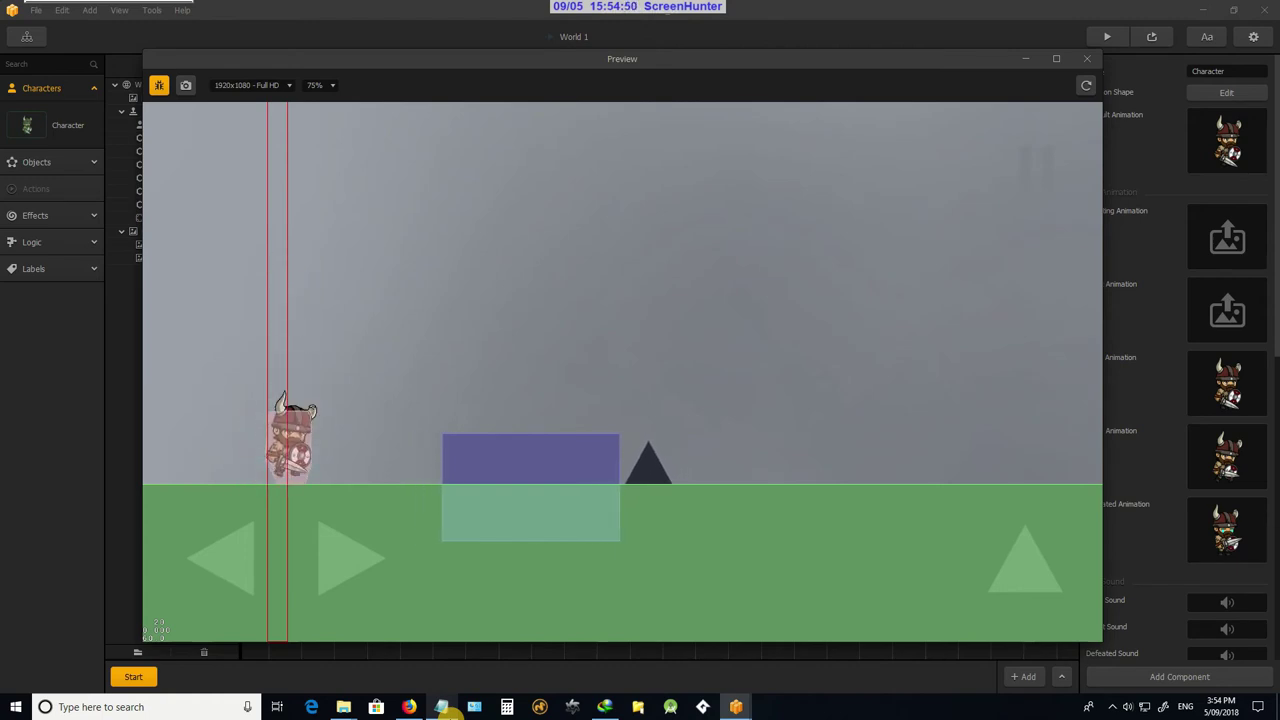
key("Left")
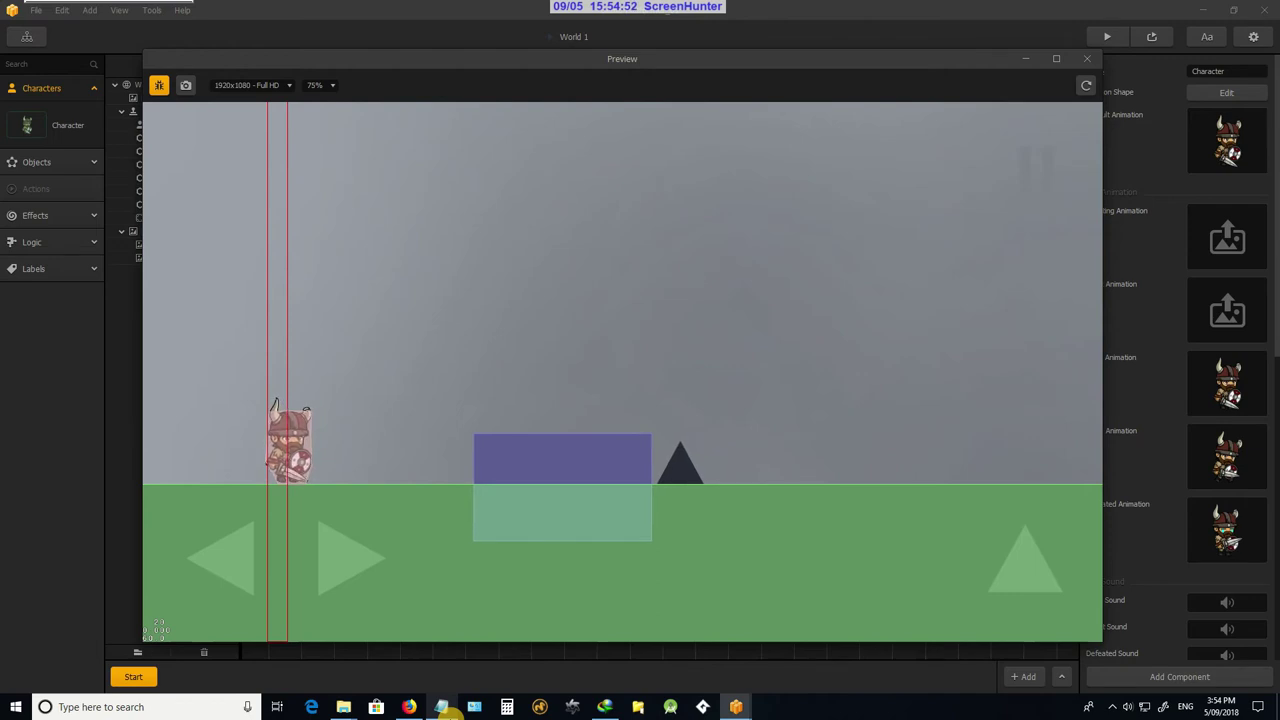
key("Up")
key("Left")
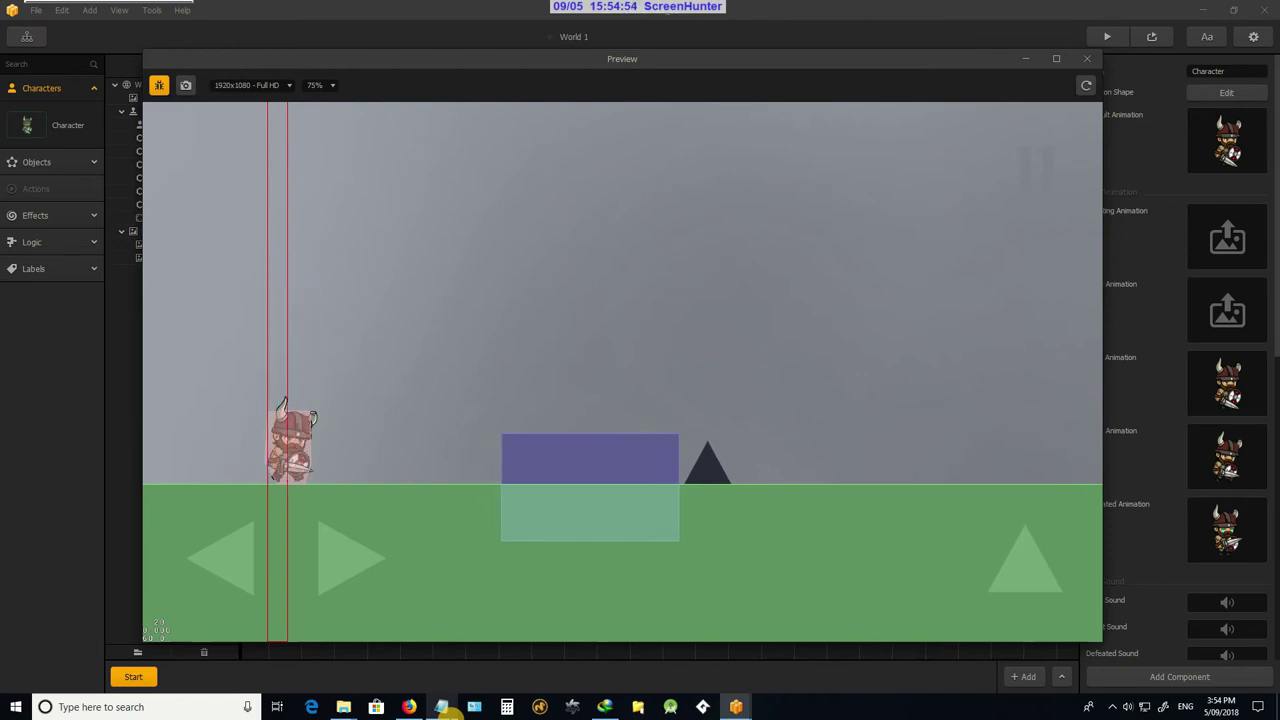
key("Up")
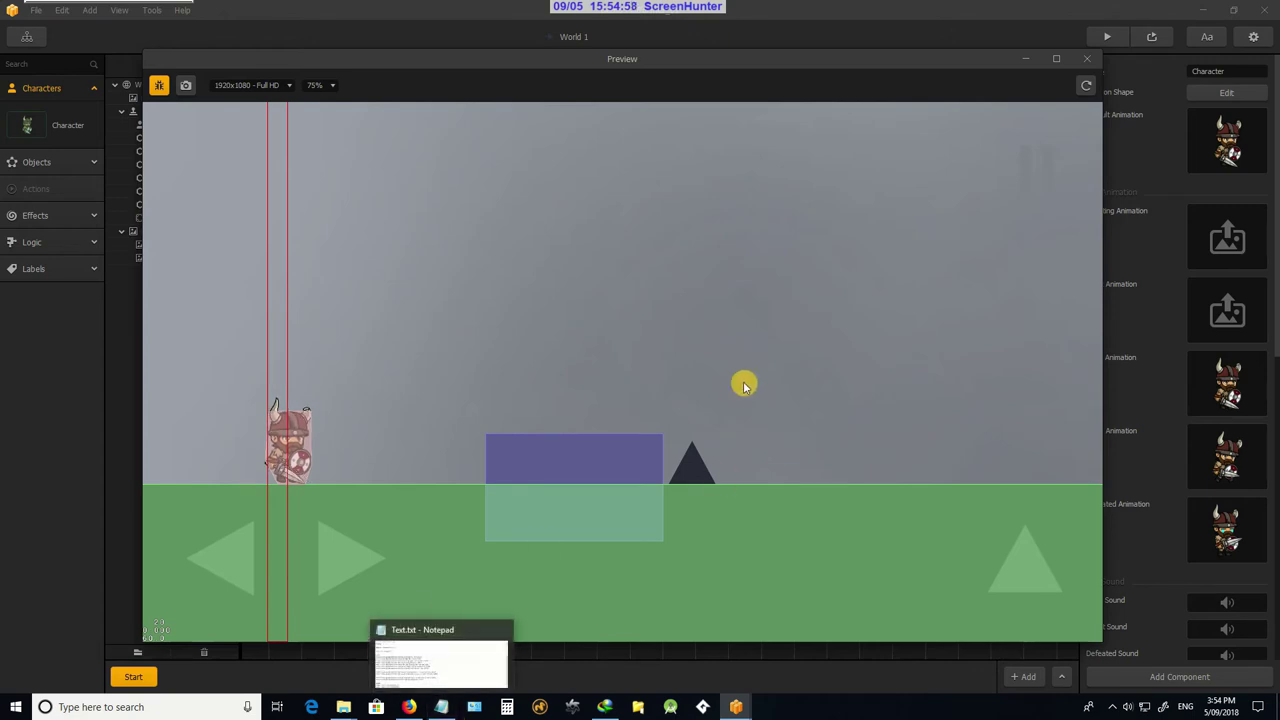
left_click(1089, 58)
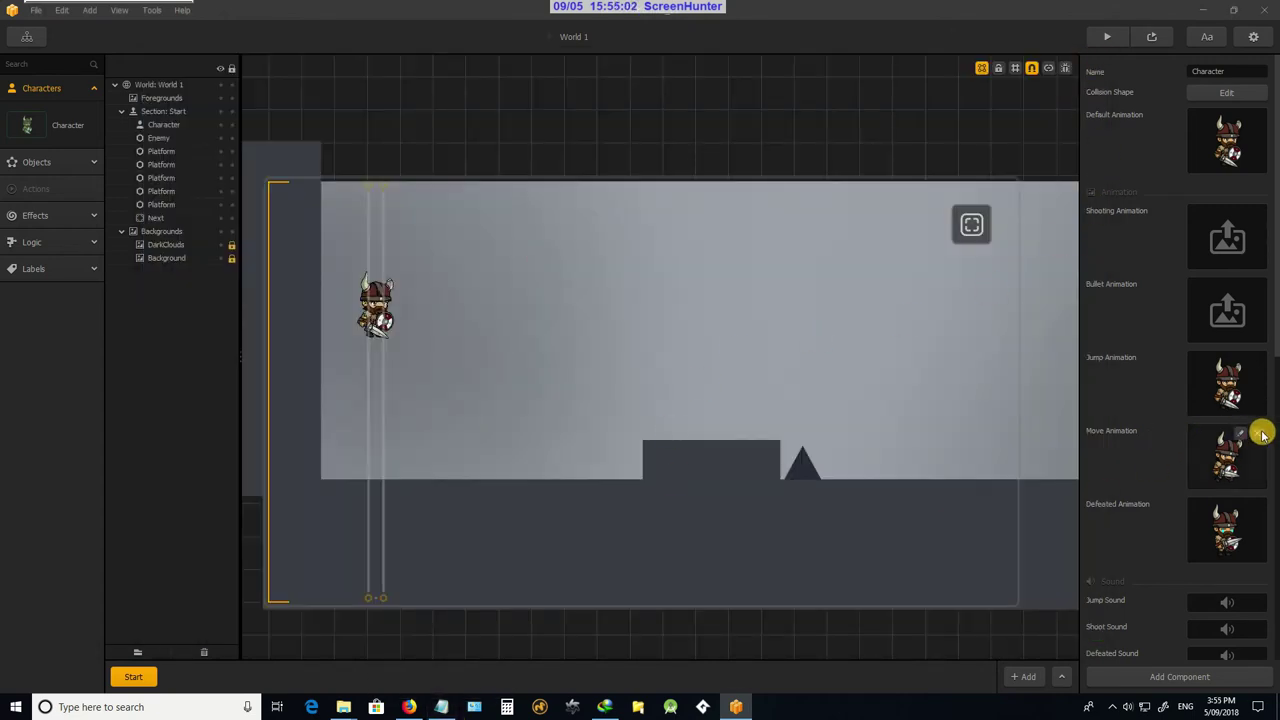
Remove the jump animation from the Viking character
mouse_move(1222, 385)
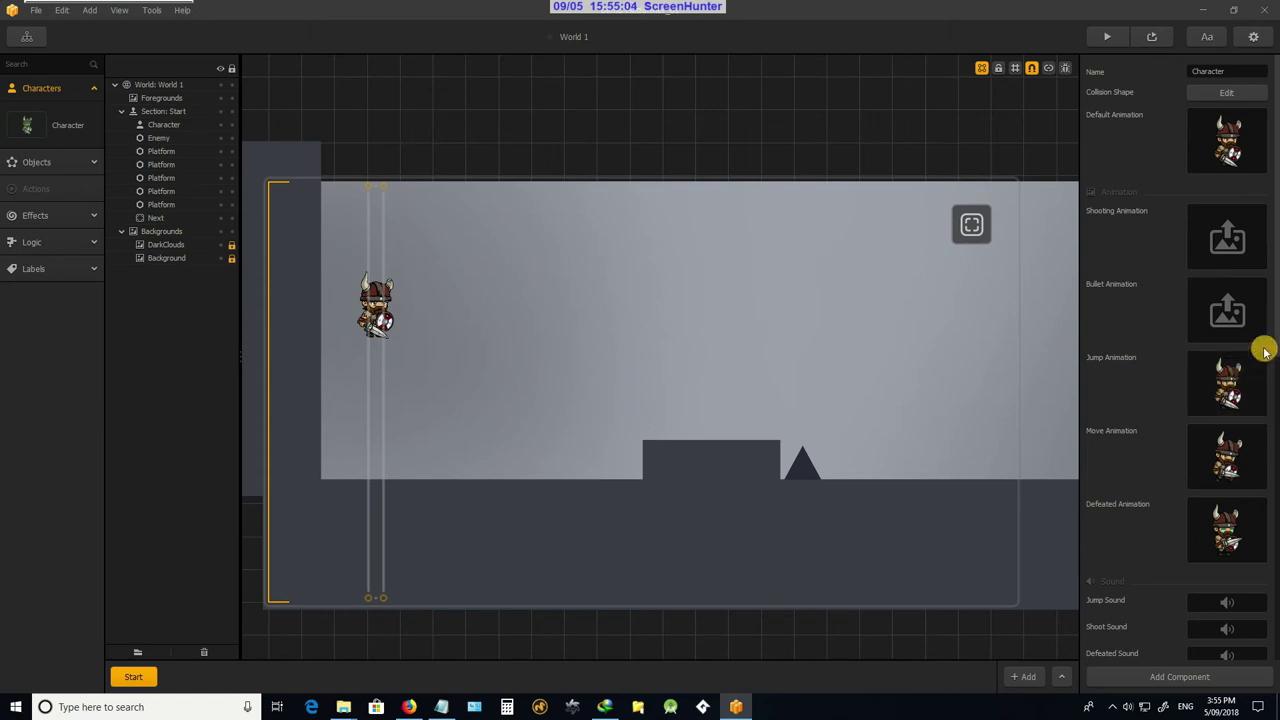
left_click(1263, 364)
scroll(1263, 364, "down", 2)
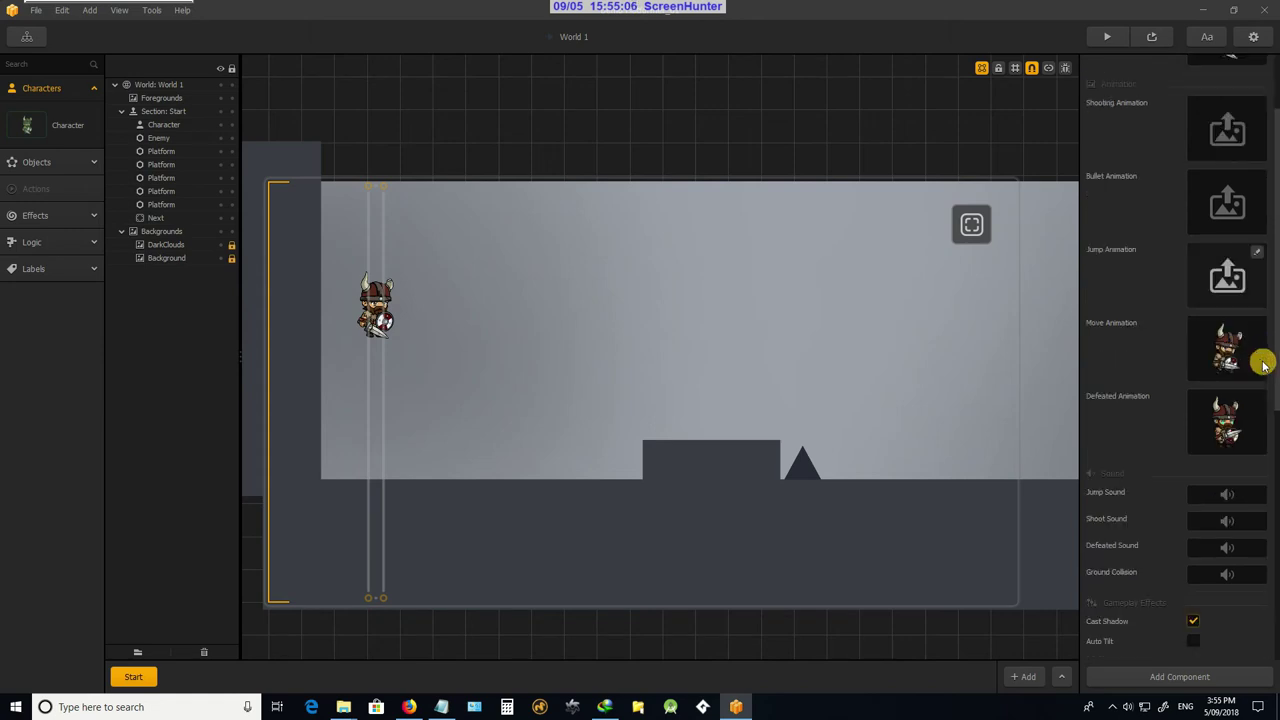
scroll(1196, 400, "up", 1)
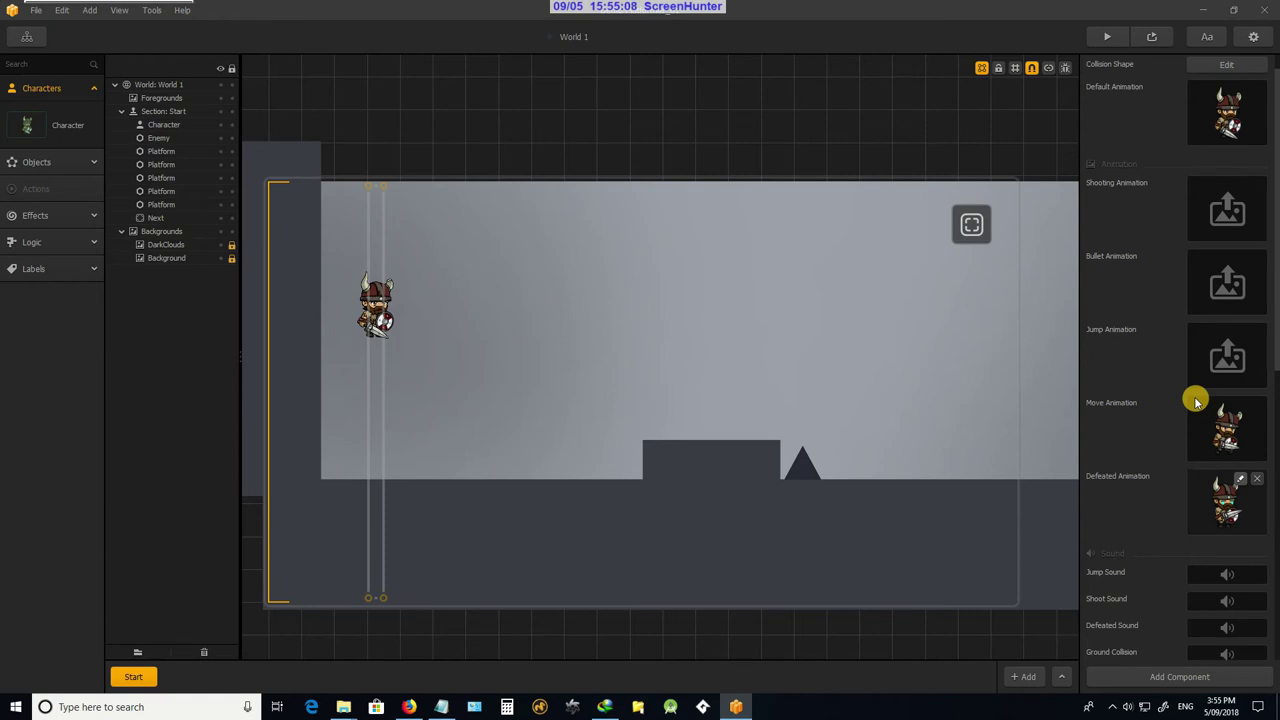
scroll(1196, 400, "up", 1)
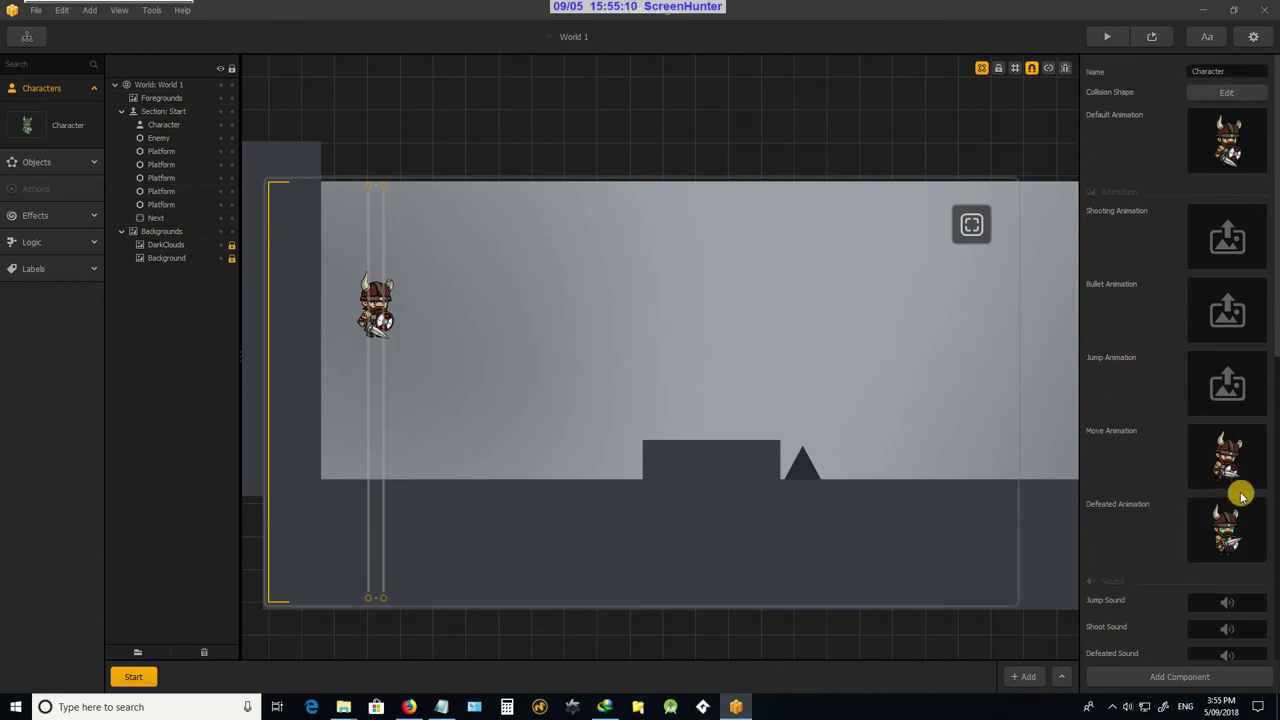
Open the Viking's move animation in the Animation Editor, turn on looping and play it
mouse_move(1230, 477)
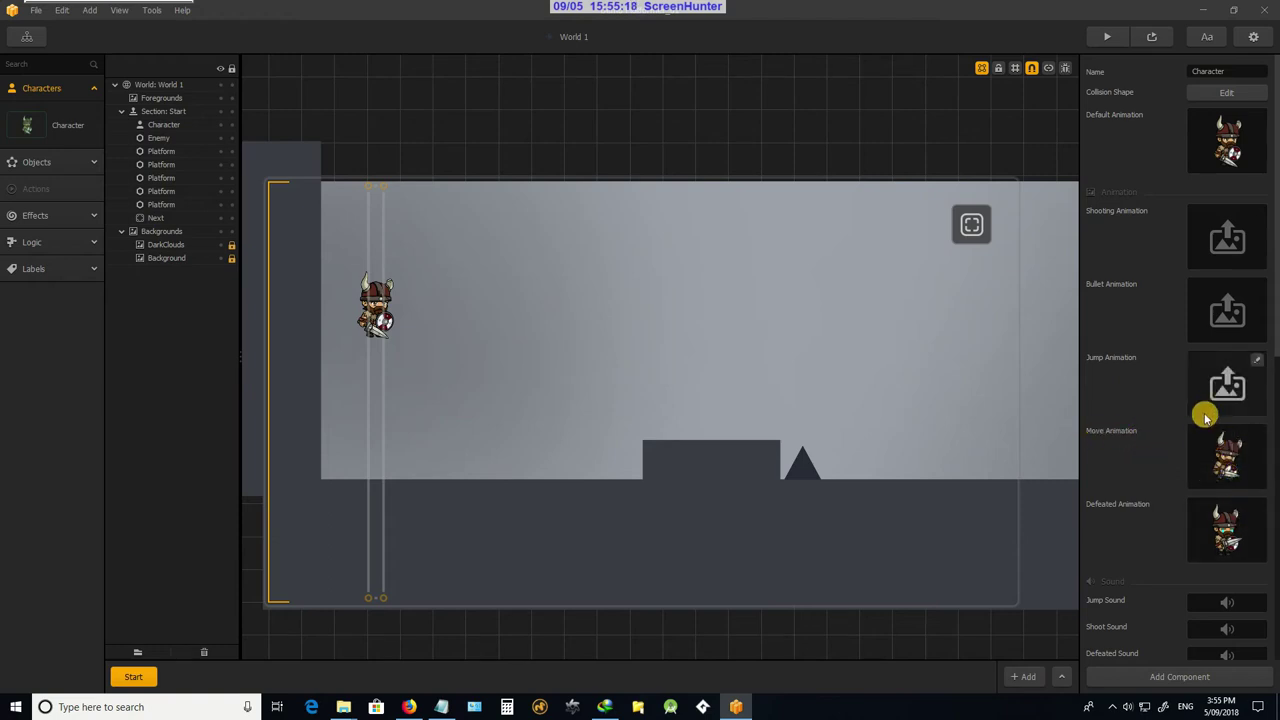
mouse_move(1237, 443)
scroll(1243, 438, "down", 2)
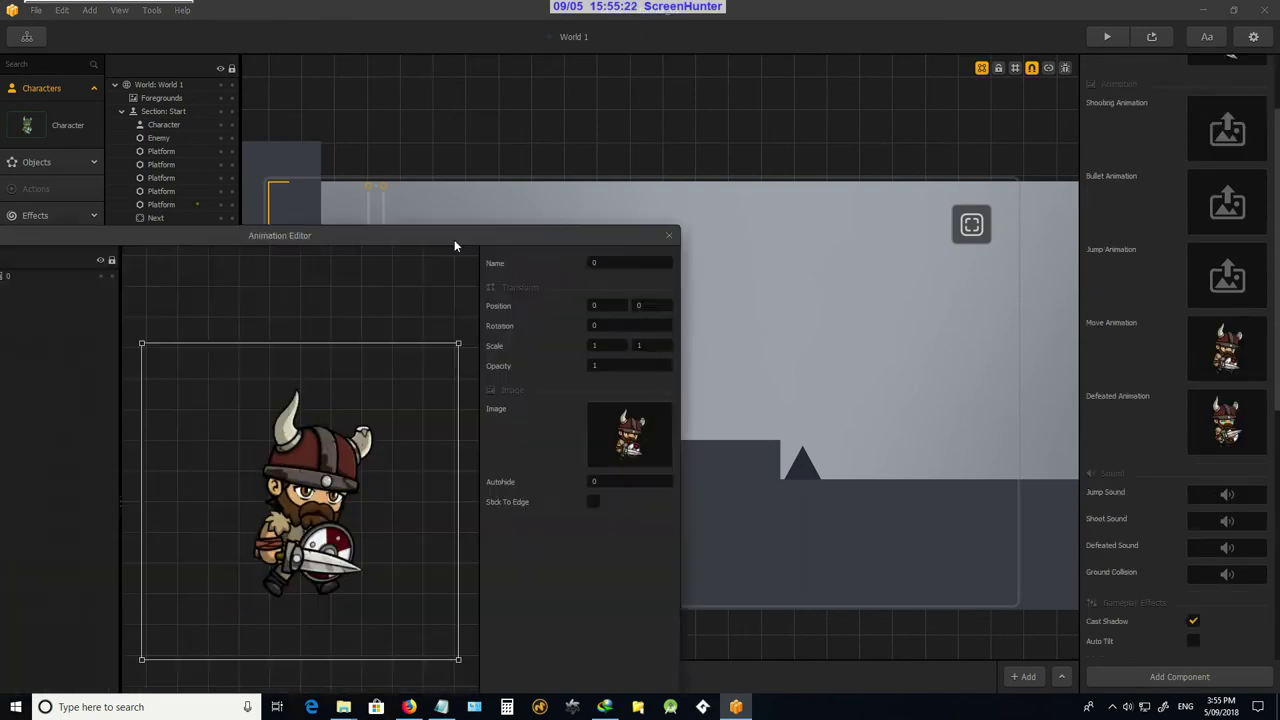
left_click_drag(457, 248, 600, 78)
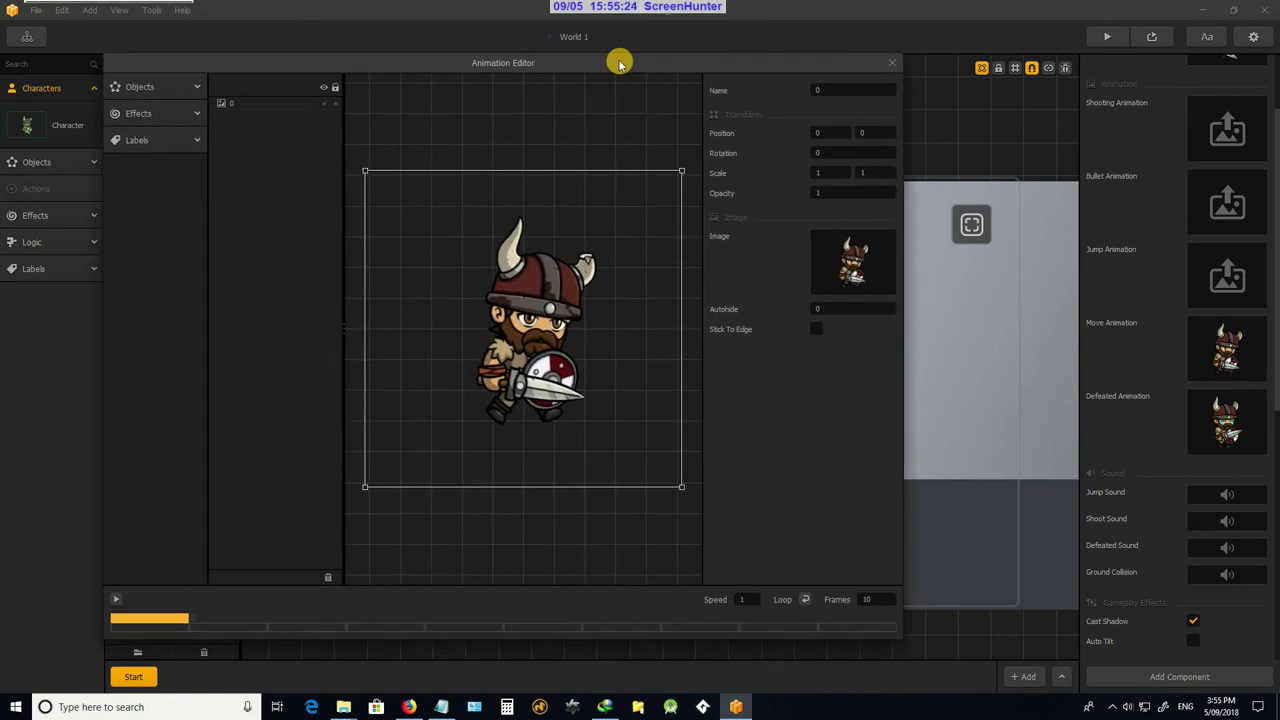
left_click_drag(613, 65, 611, 75)
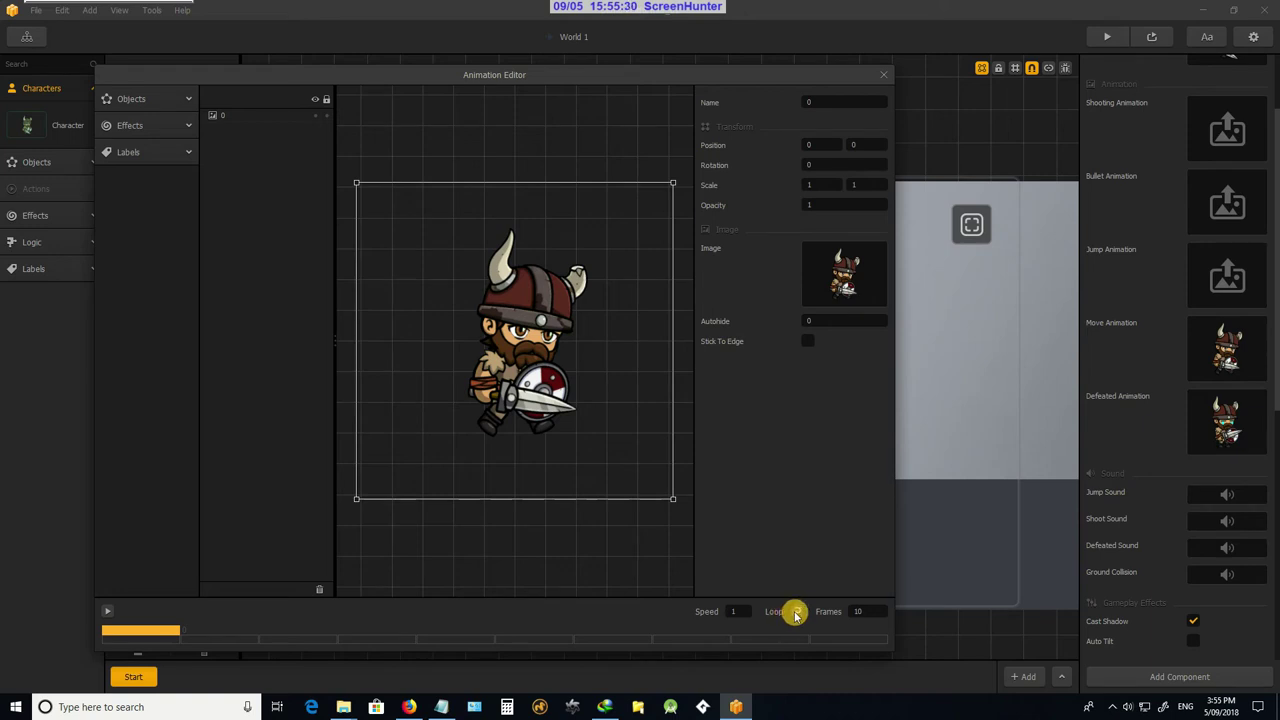
left_click(106, 612)
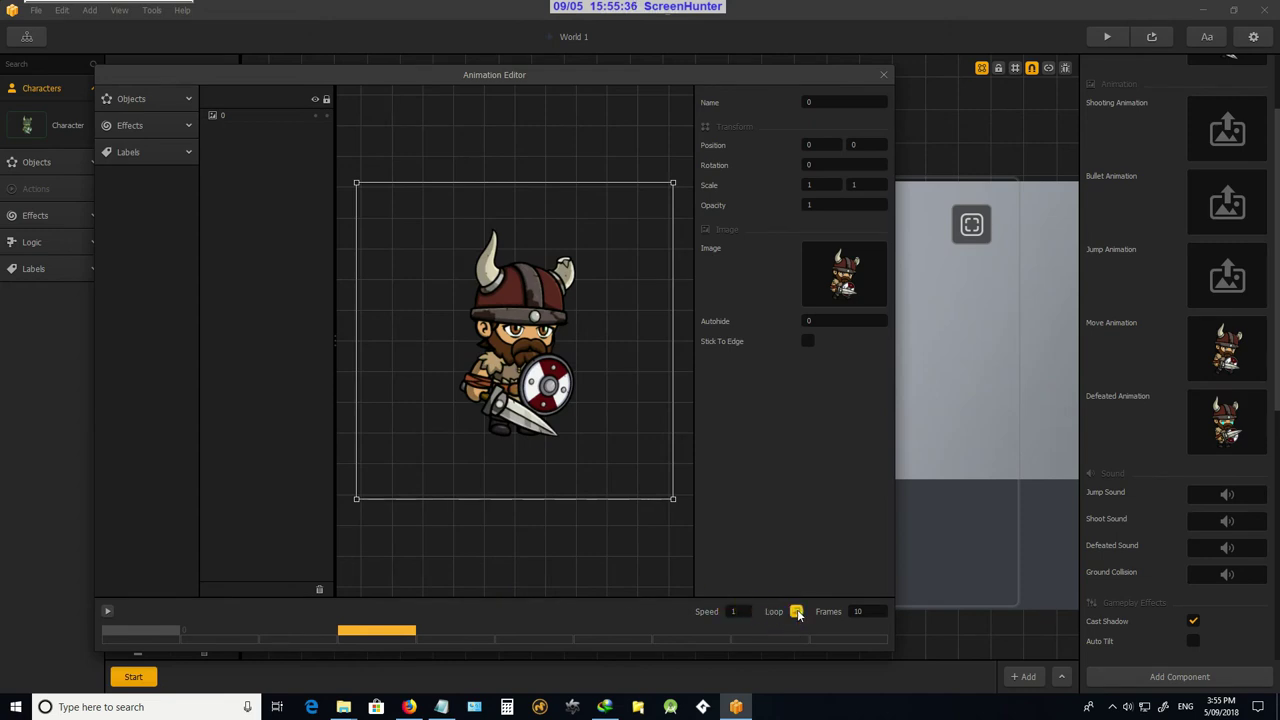
left_click(108, 612)
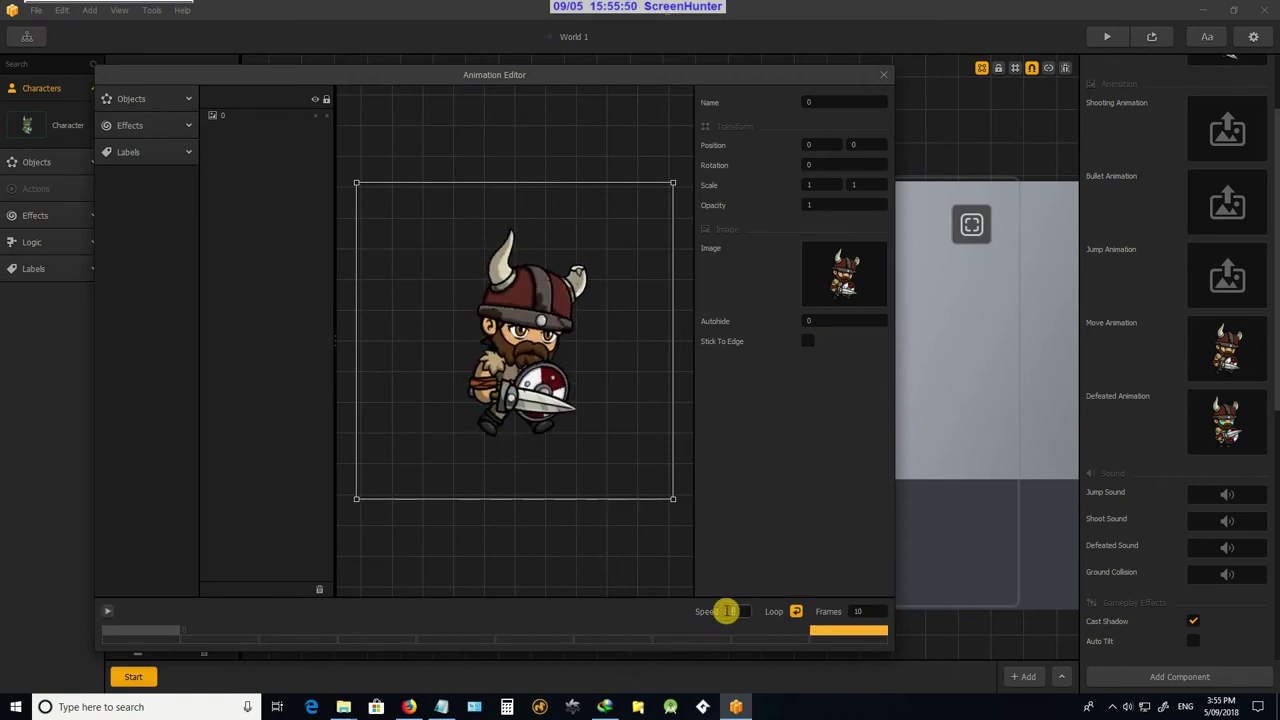
Set the move animation's speed to 1.5, play it back and close the Animation Editor
double_click(728, 611)
type("2")
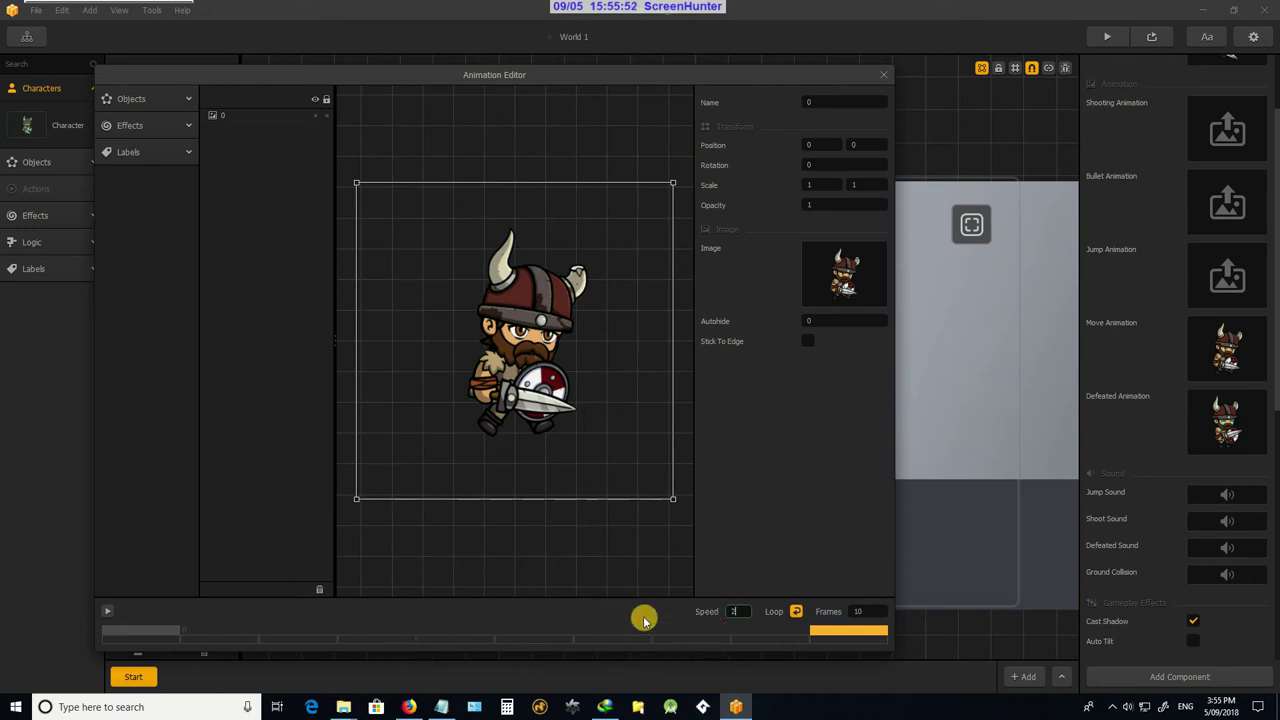
left_click(108, 612)
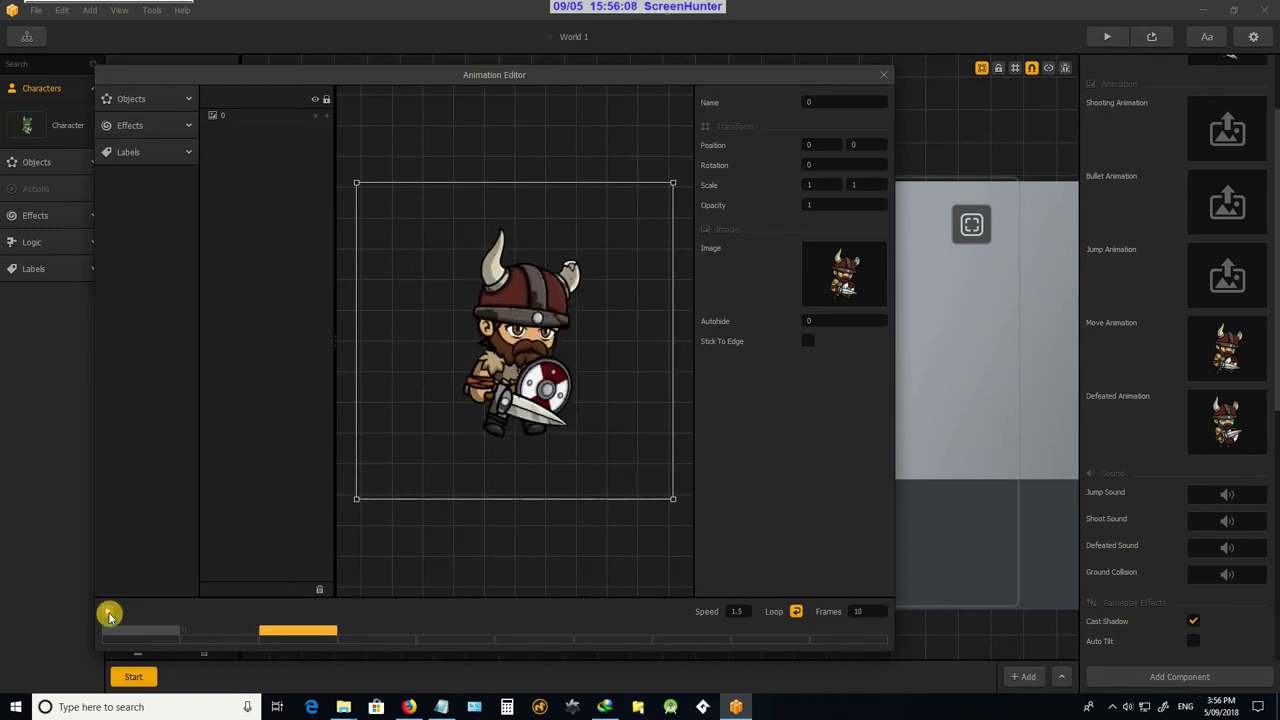
left_click(882, 75)
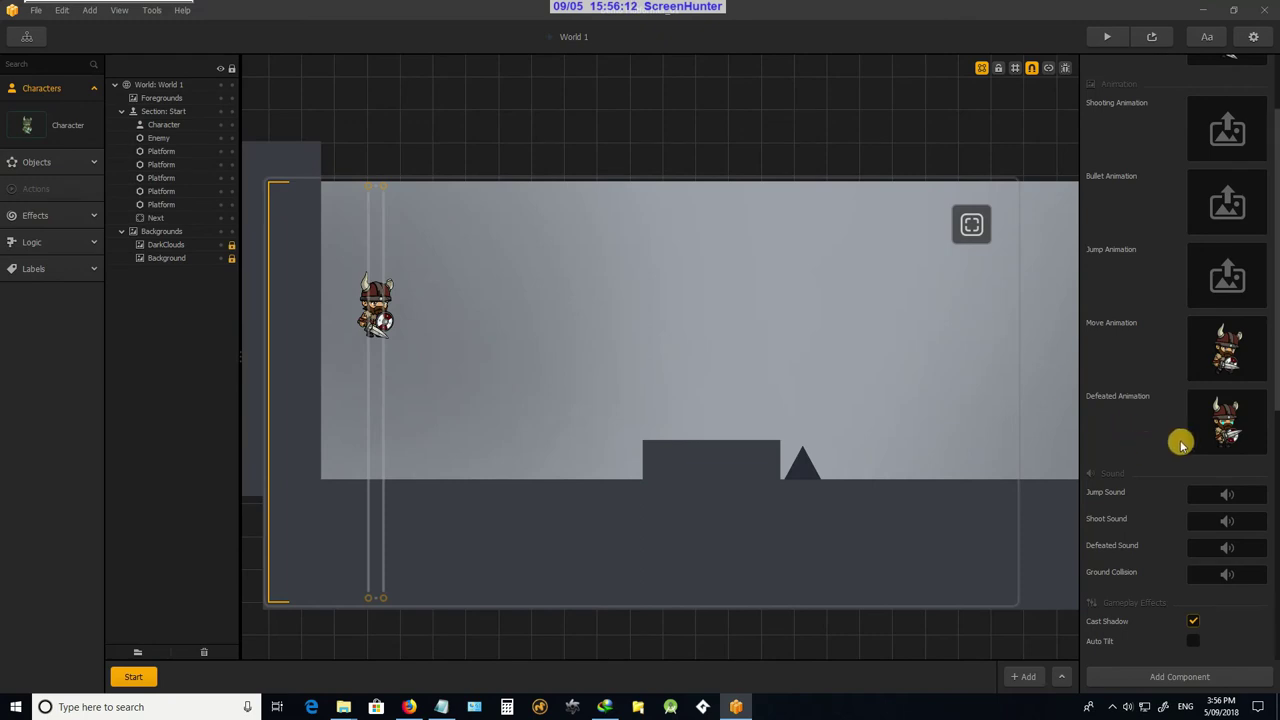
Open the Viking's defeated animation in the Animation Editor, play it through and close the editor
mouse_move(1228, 428)
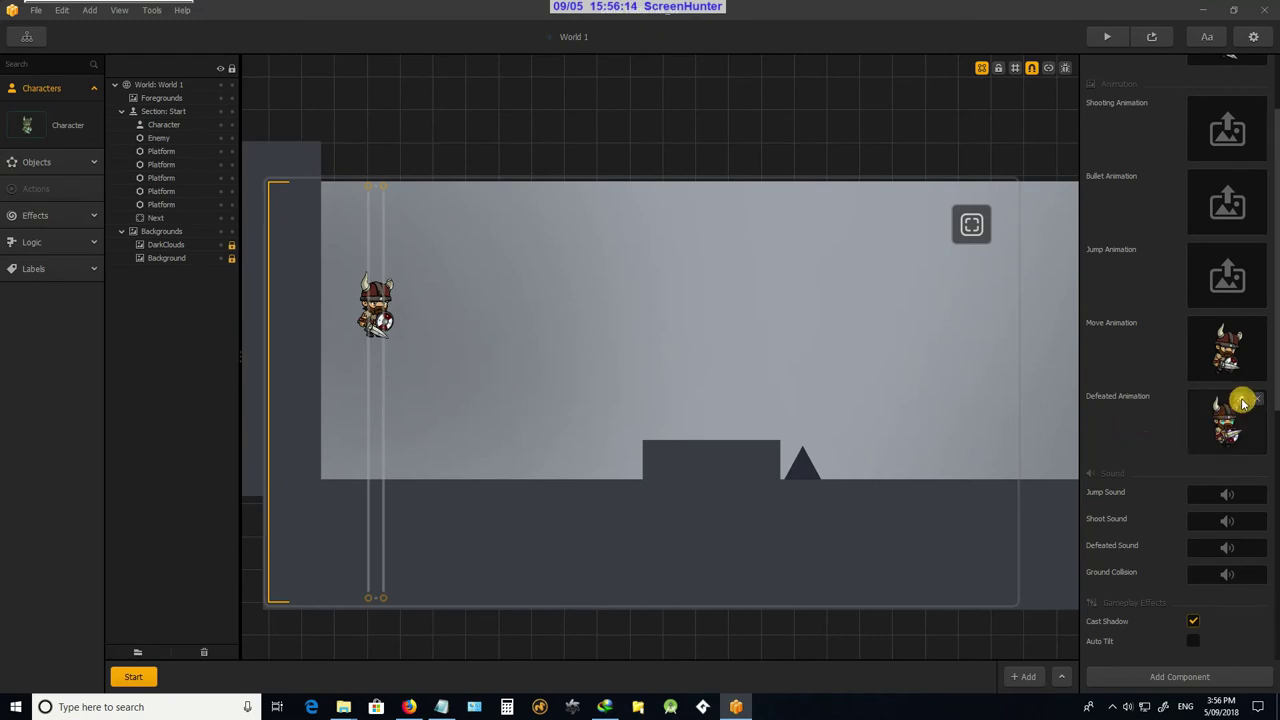
left_click(1241, 401)
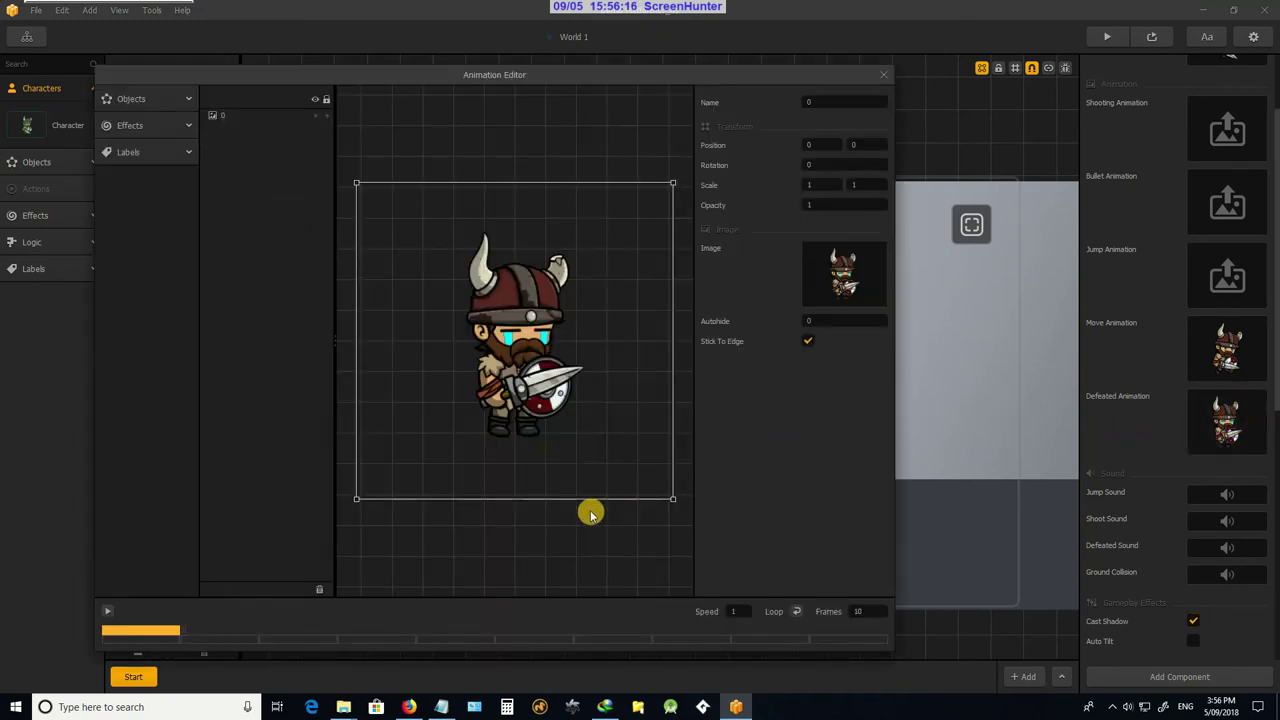
left_click(108, 612)
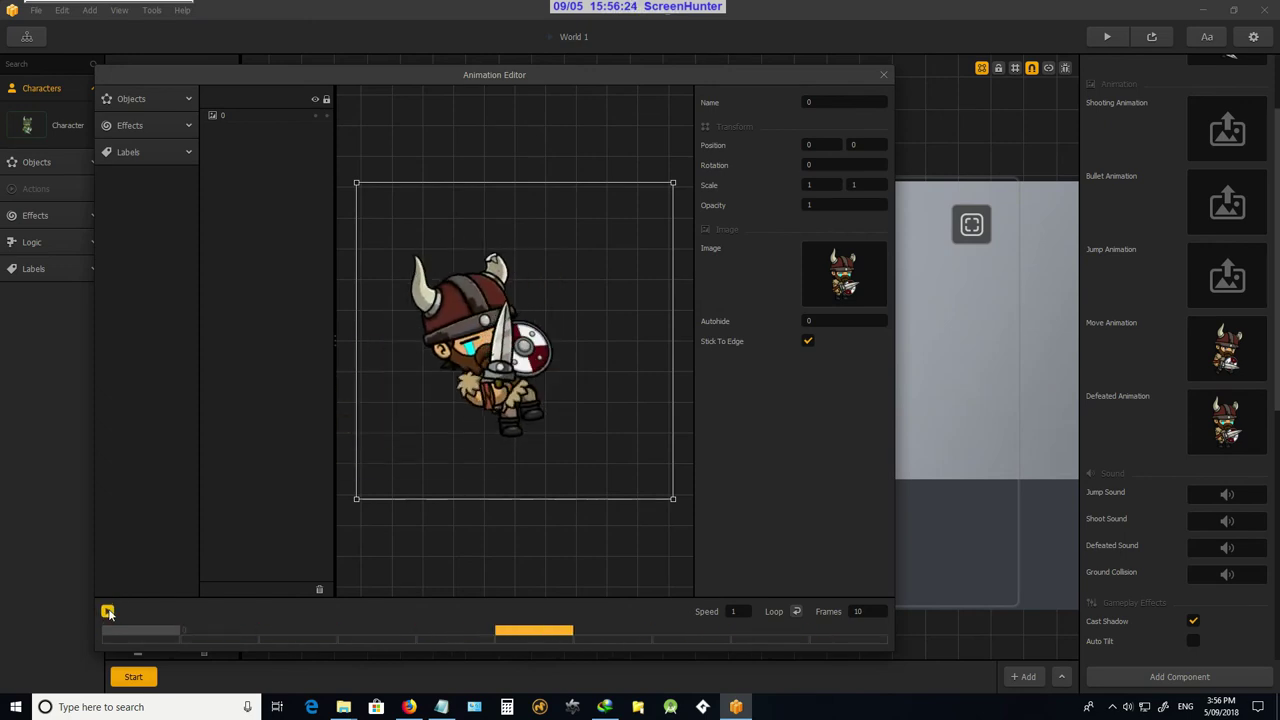
left_click(108, 611)
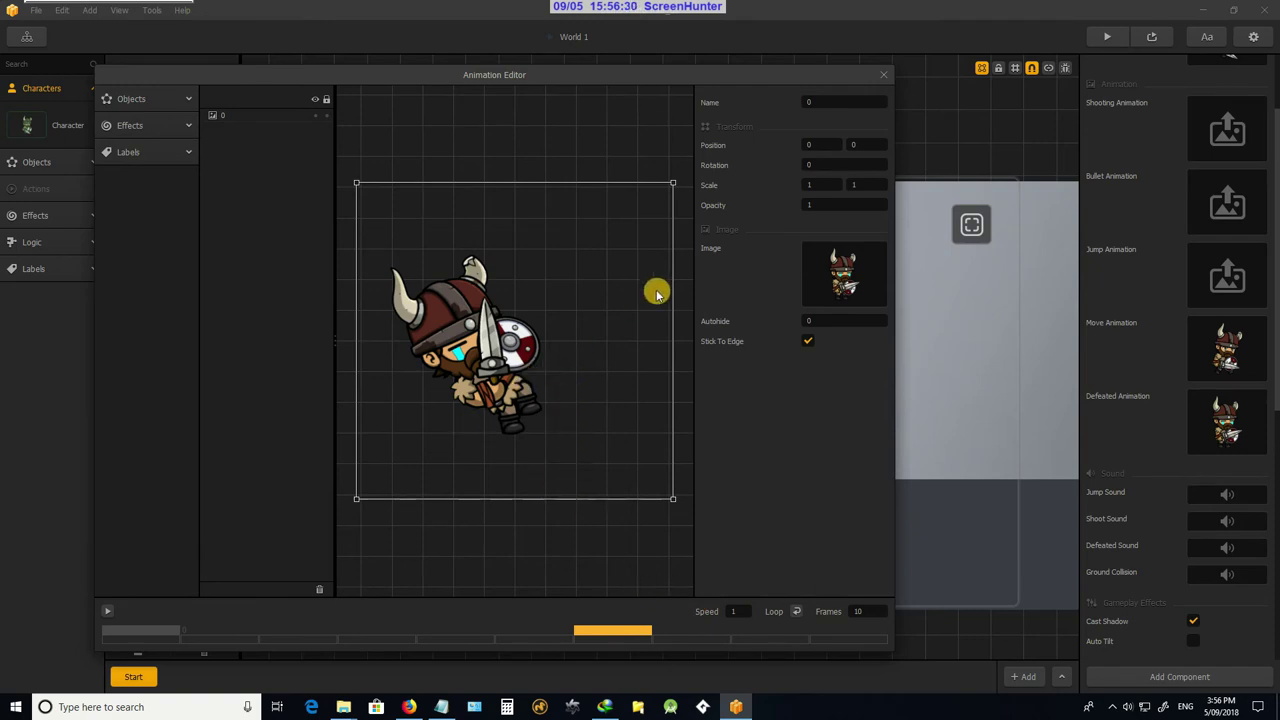
left_click(884, 77)
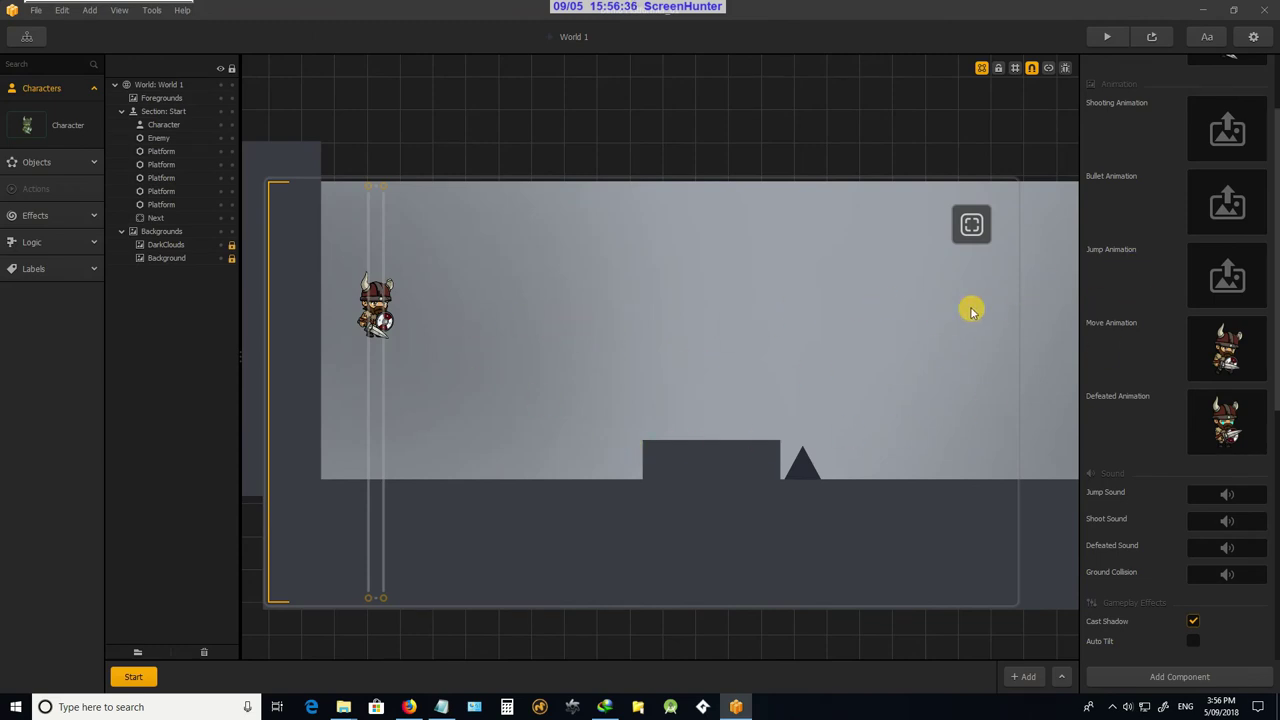
Switch to the File Explorer window showing the Jump images and open the Run folder inside Viking3
mouse_move(1235, 278)
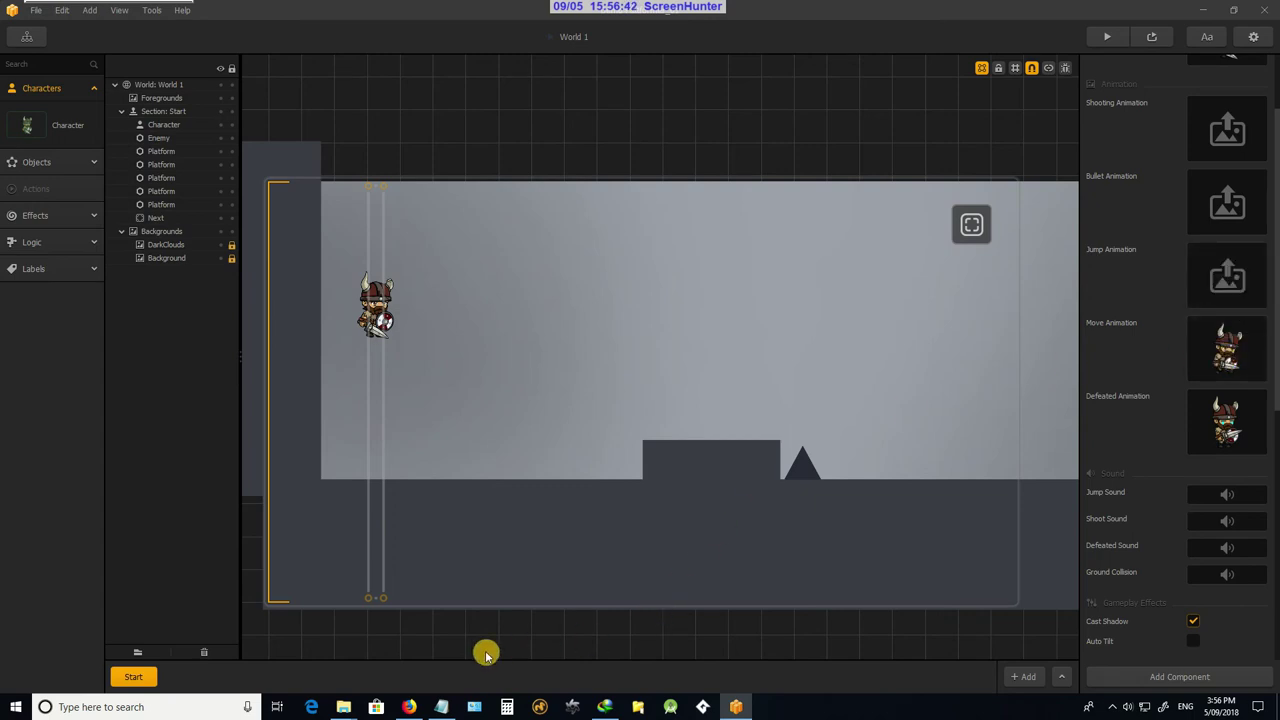
mouse_move(348, 707)
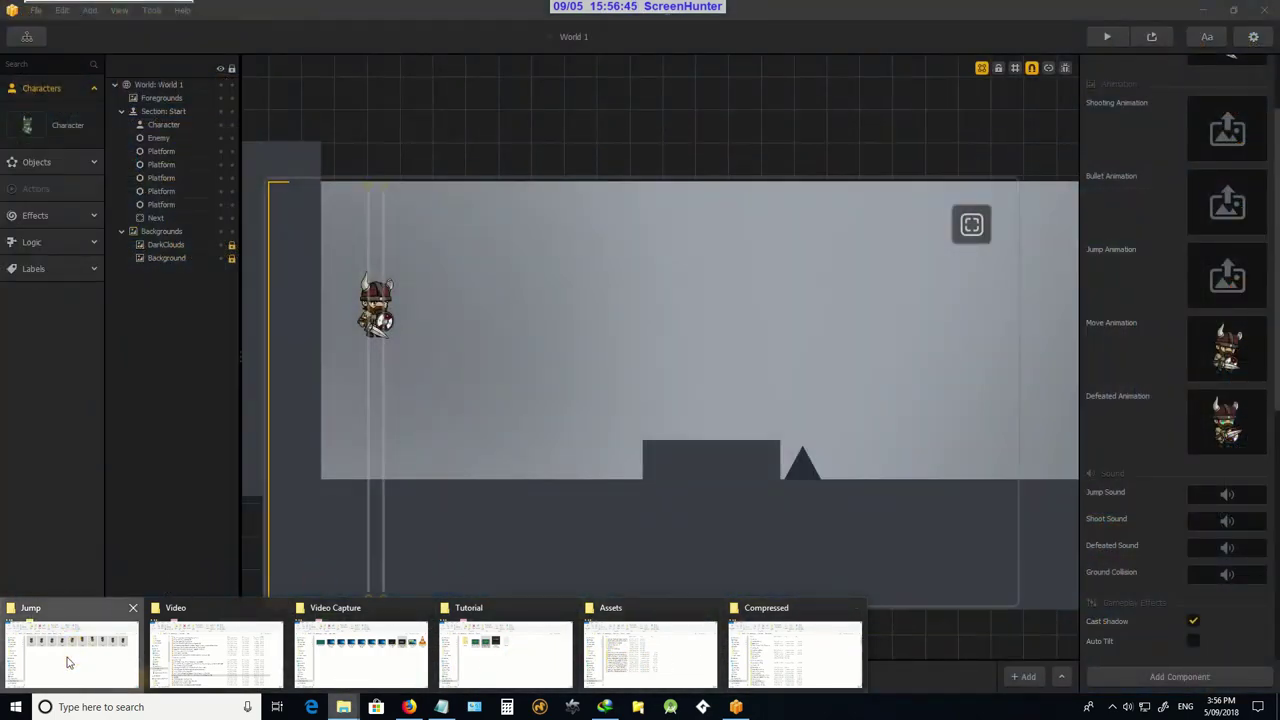
left_click(70, 648)
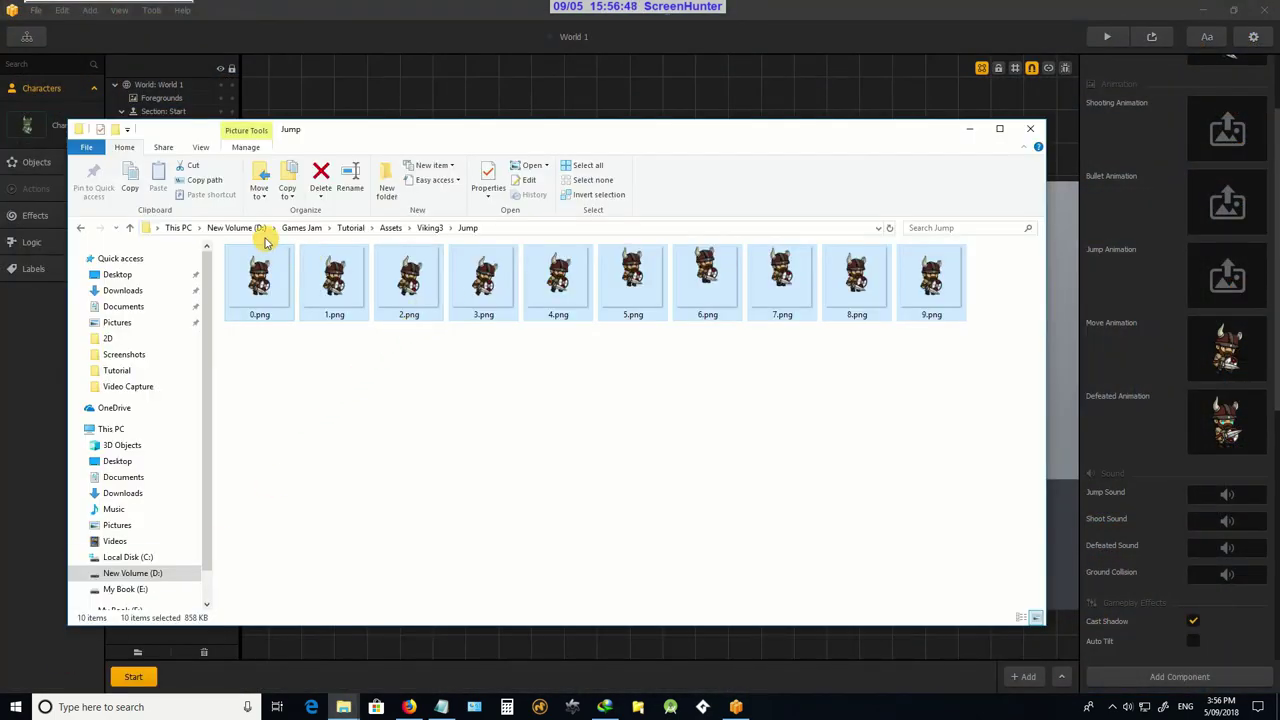
left_click(129, 228)
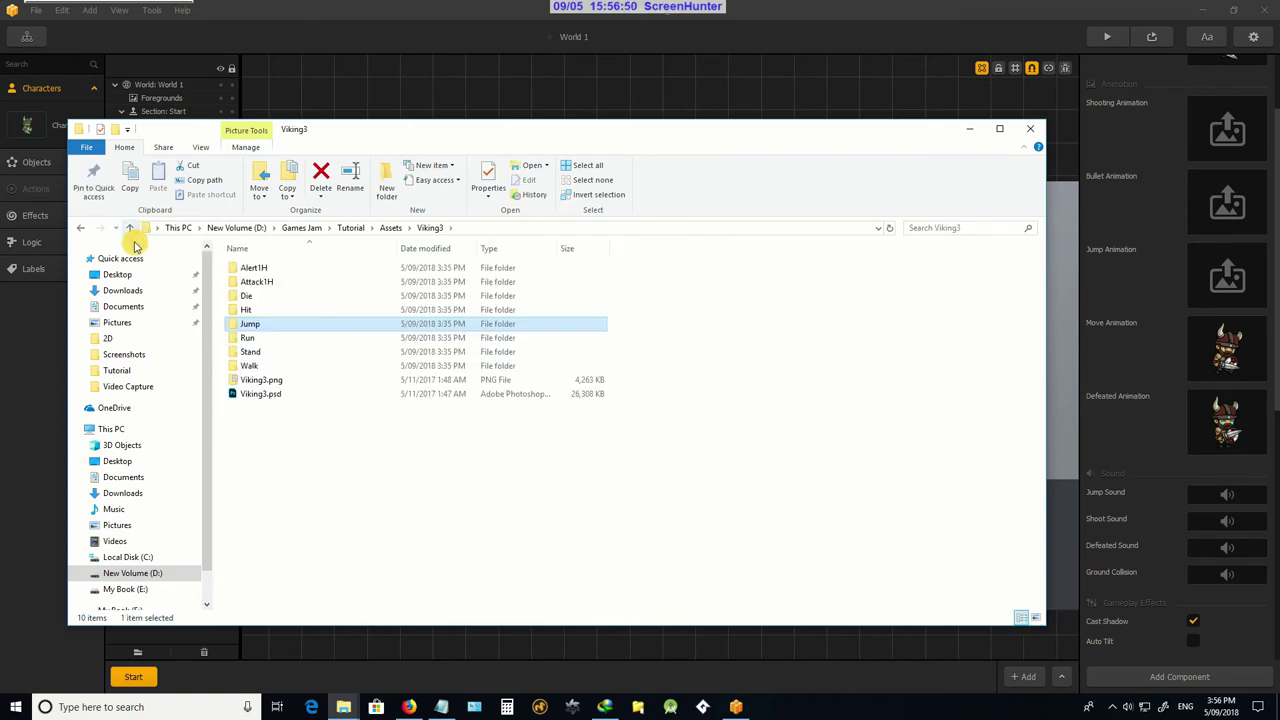
left_click(247, 339)
double_click(247, 339)
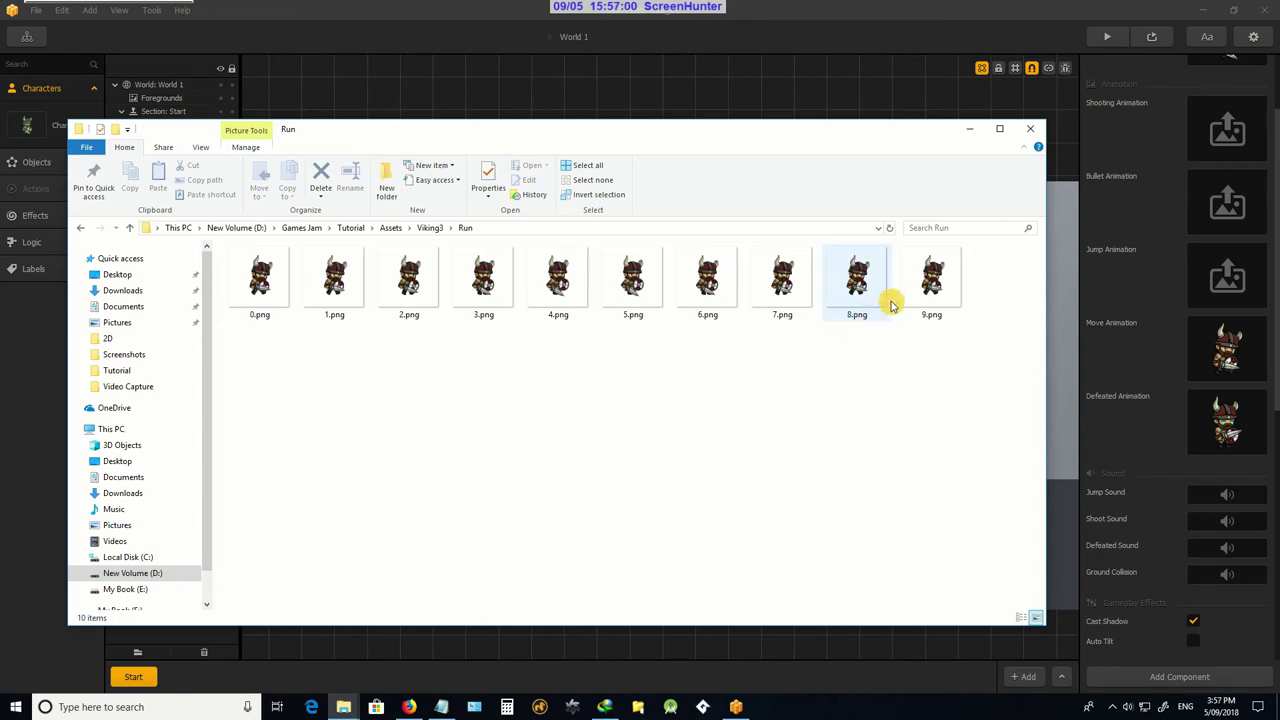
Assign only 0.png from the Run folder as the Viking's jump animation and check it in the Animation Editor
left_click(262, 287)
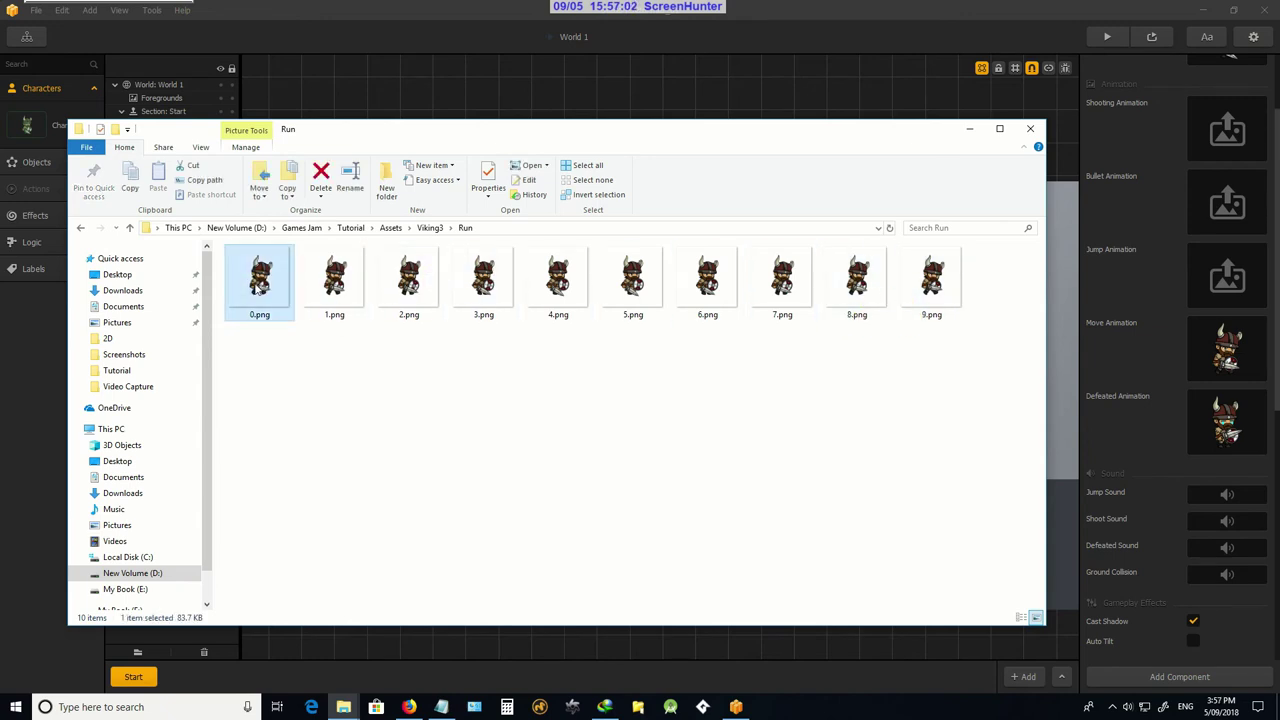
left_click_drag(258, 287, 1233, 293)
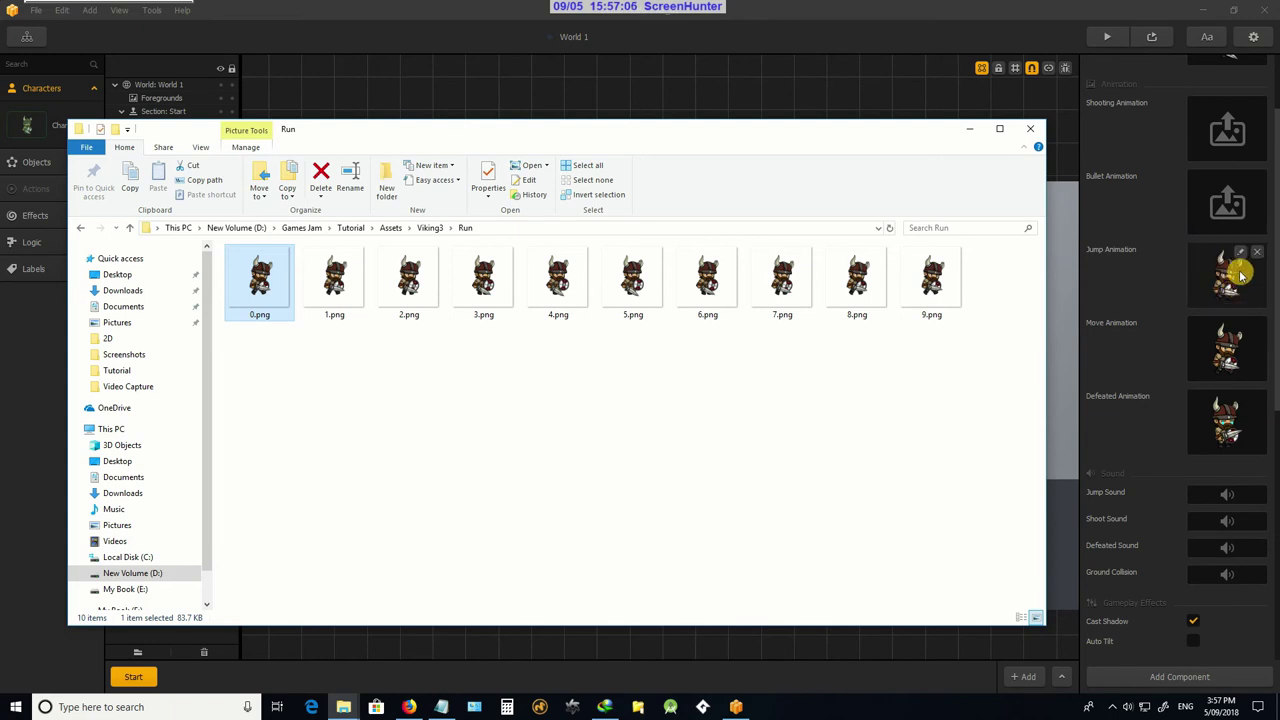
left_click(885, 13)
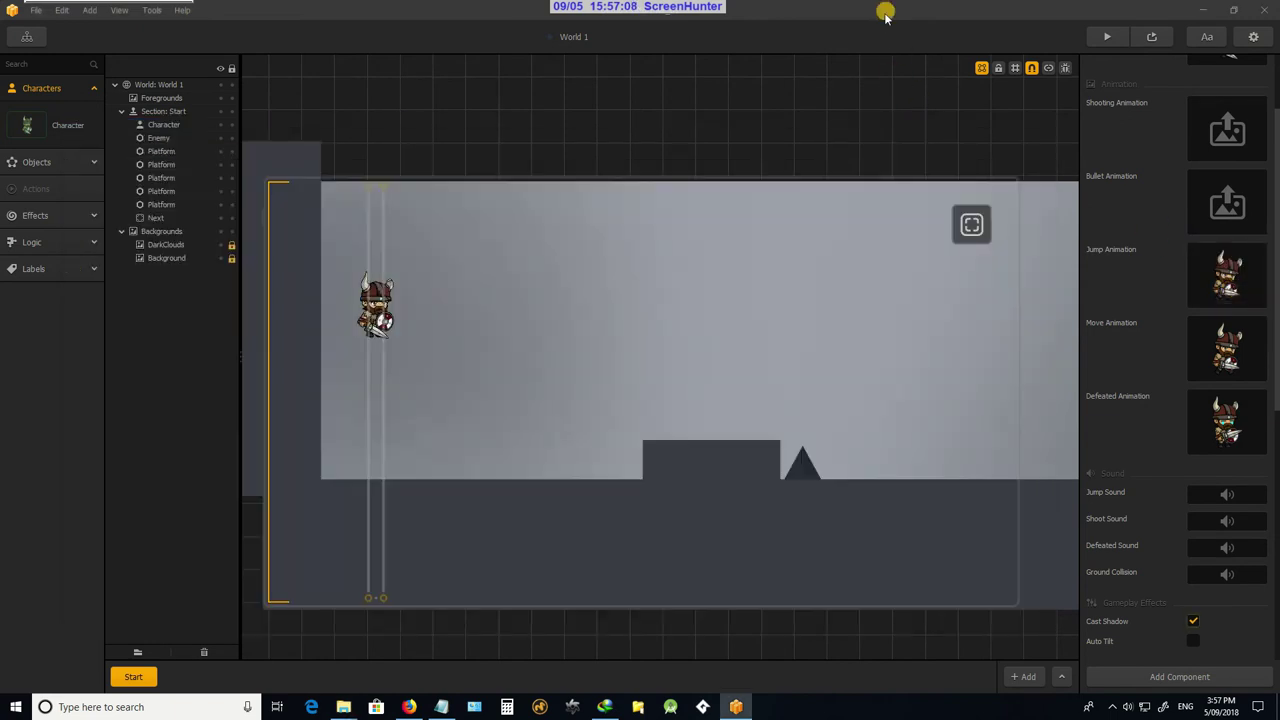
left_click(1241, 255)
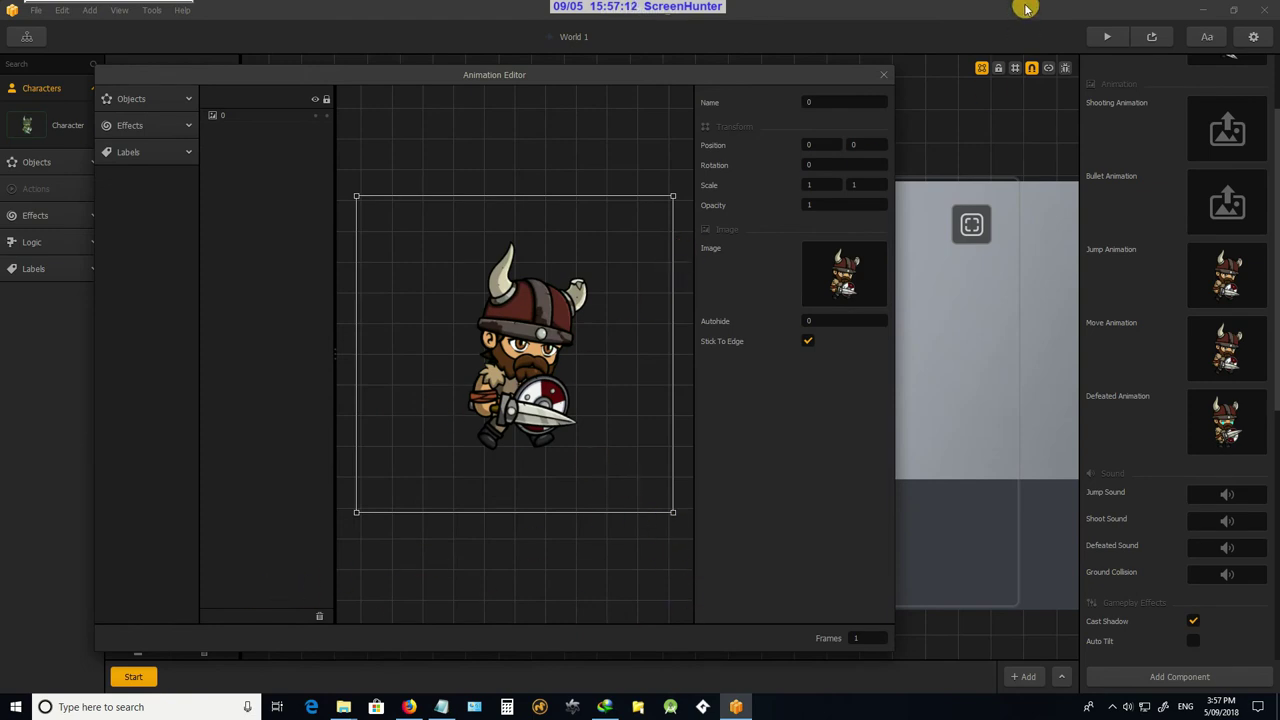
left_click(887, 75)
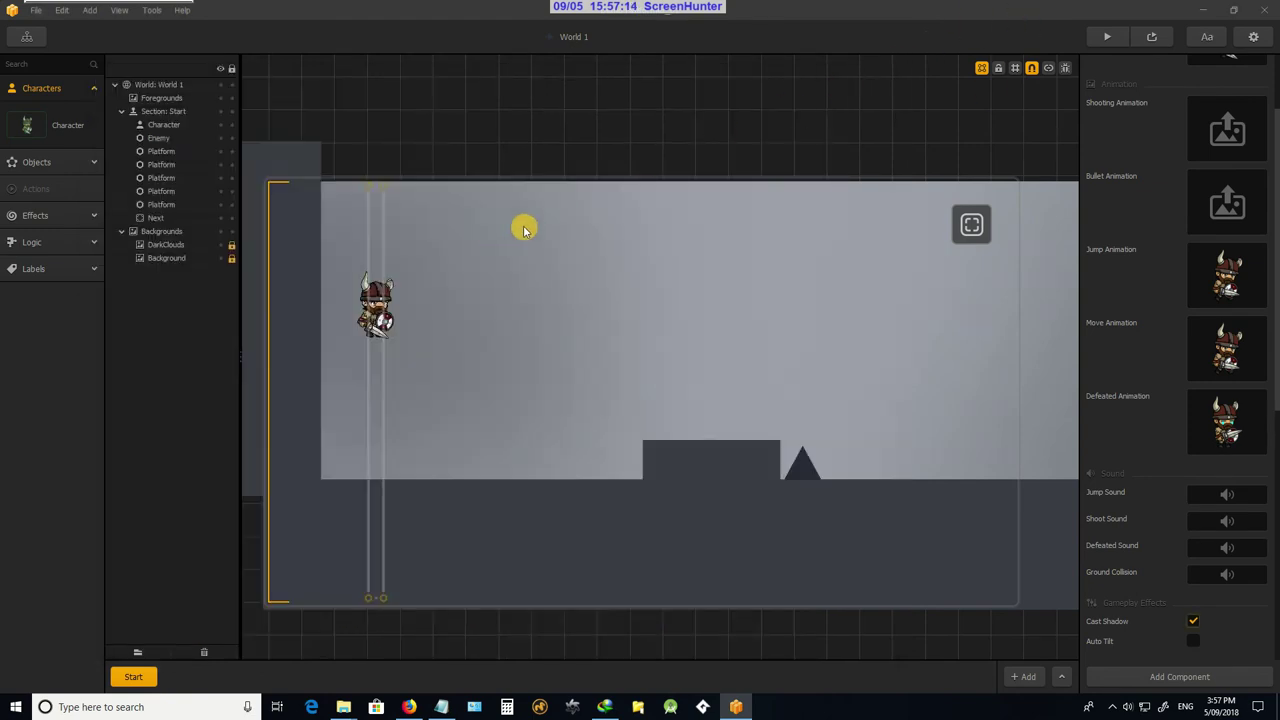
Preview the game and test the Viking running both ways and jumping near the first platform with the debug view on
left_click(1153, 38)
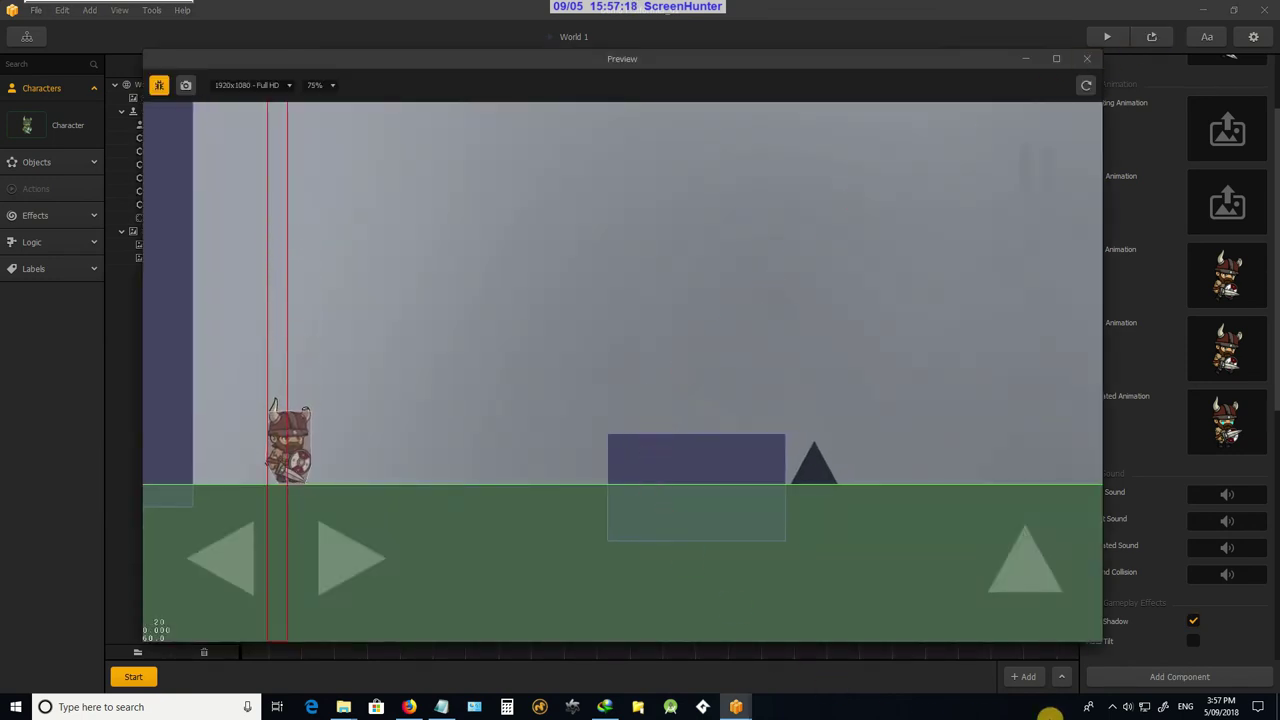
key("Right")
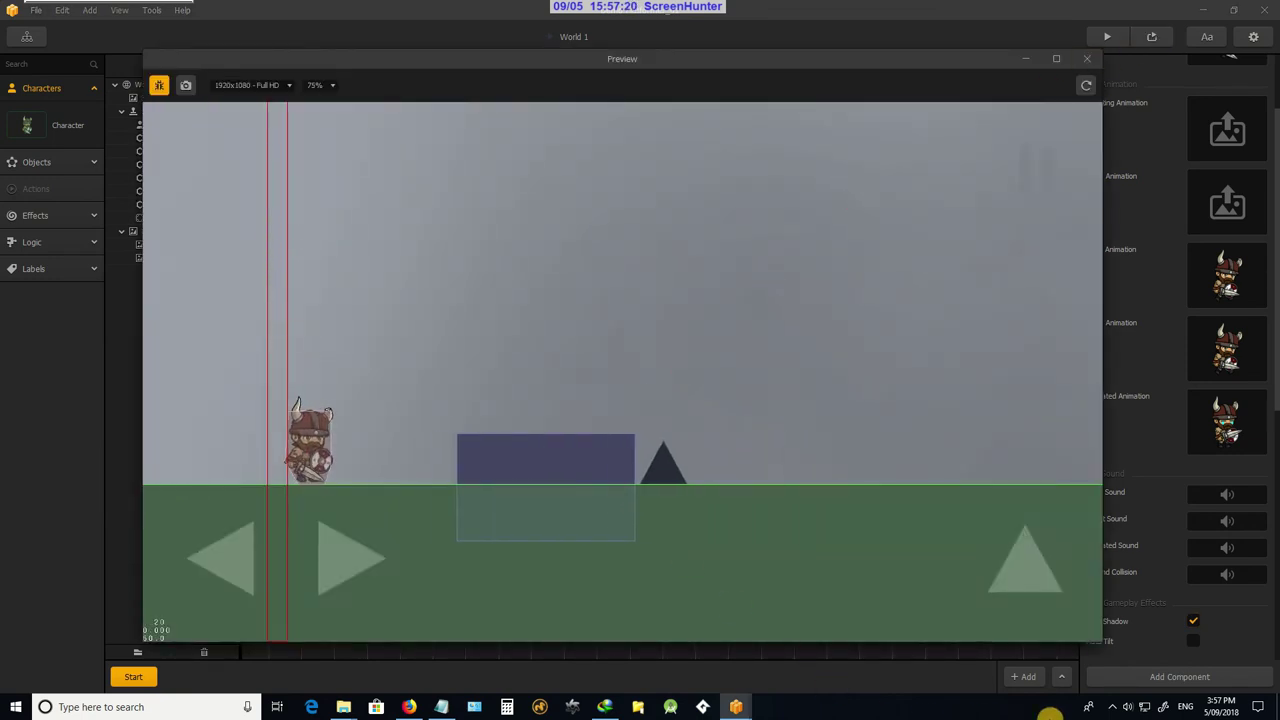
key("Left")
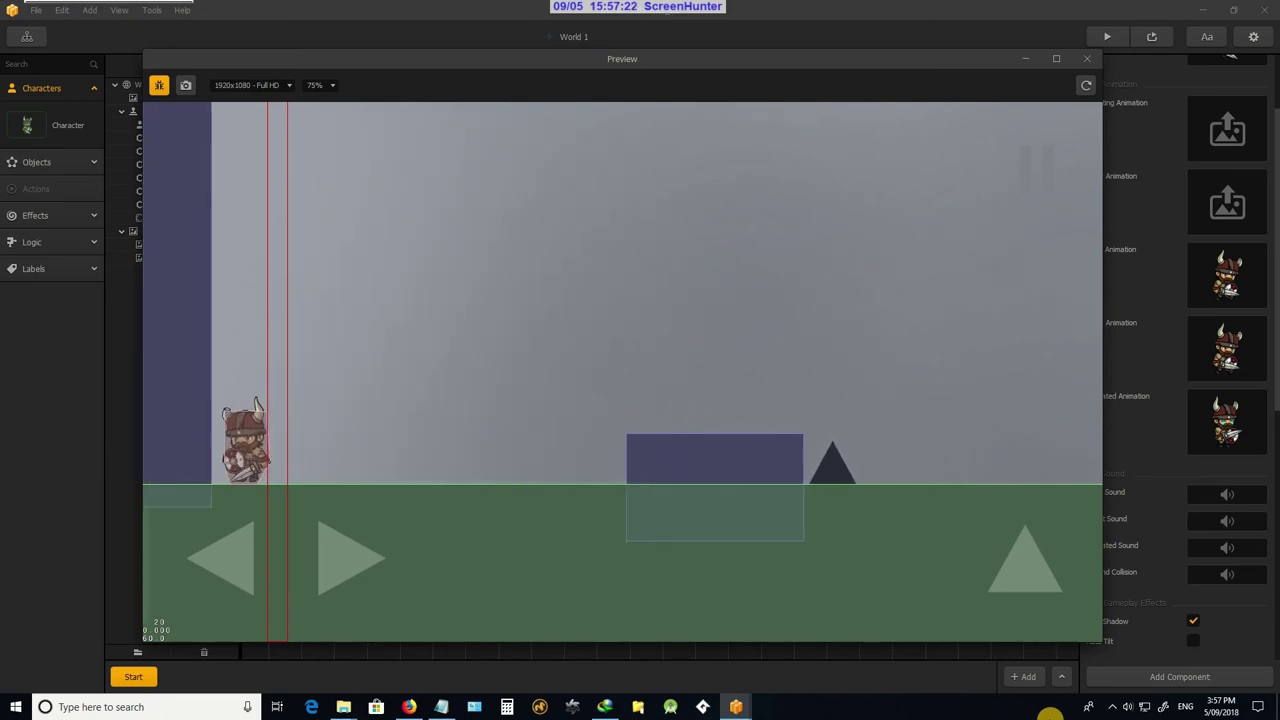
key("Right")
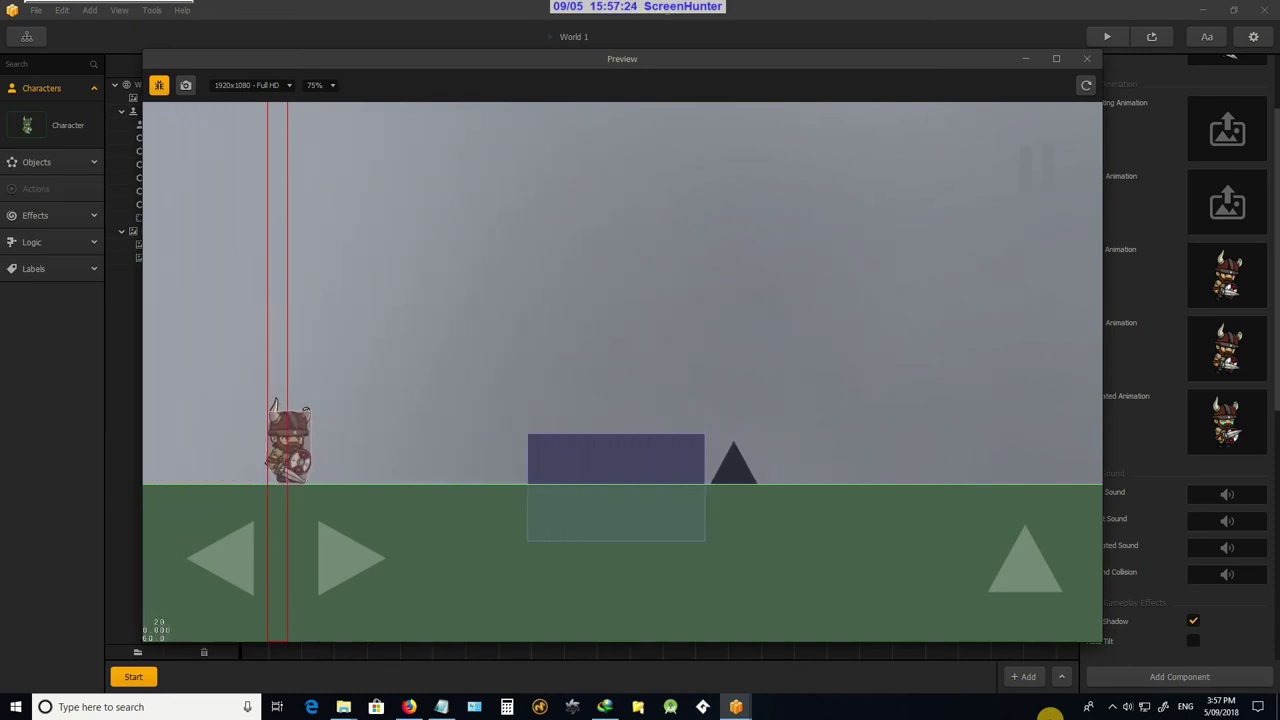
key("Up")
key("Up")
key("Right")
key("Up")
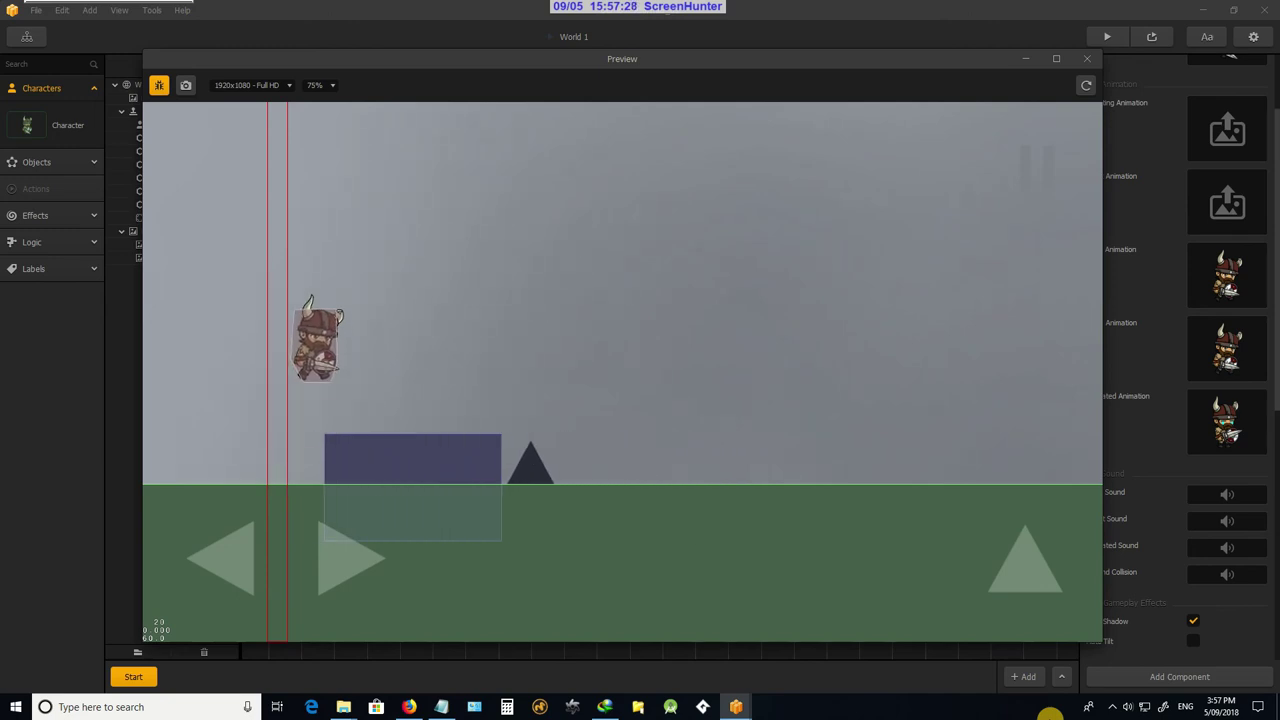
key("Left")
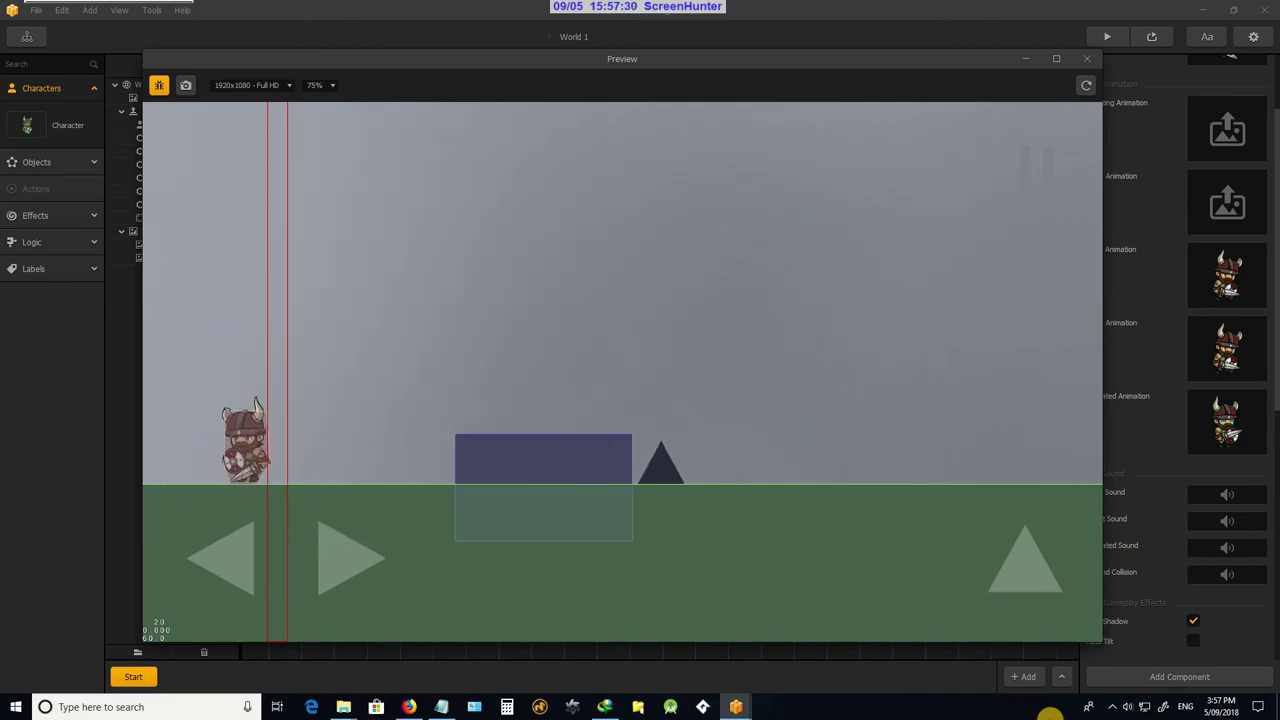
key("Right")
key("Up")
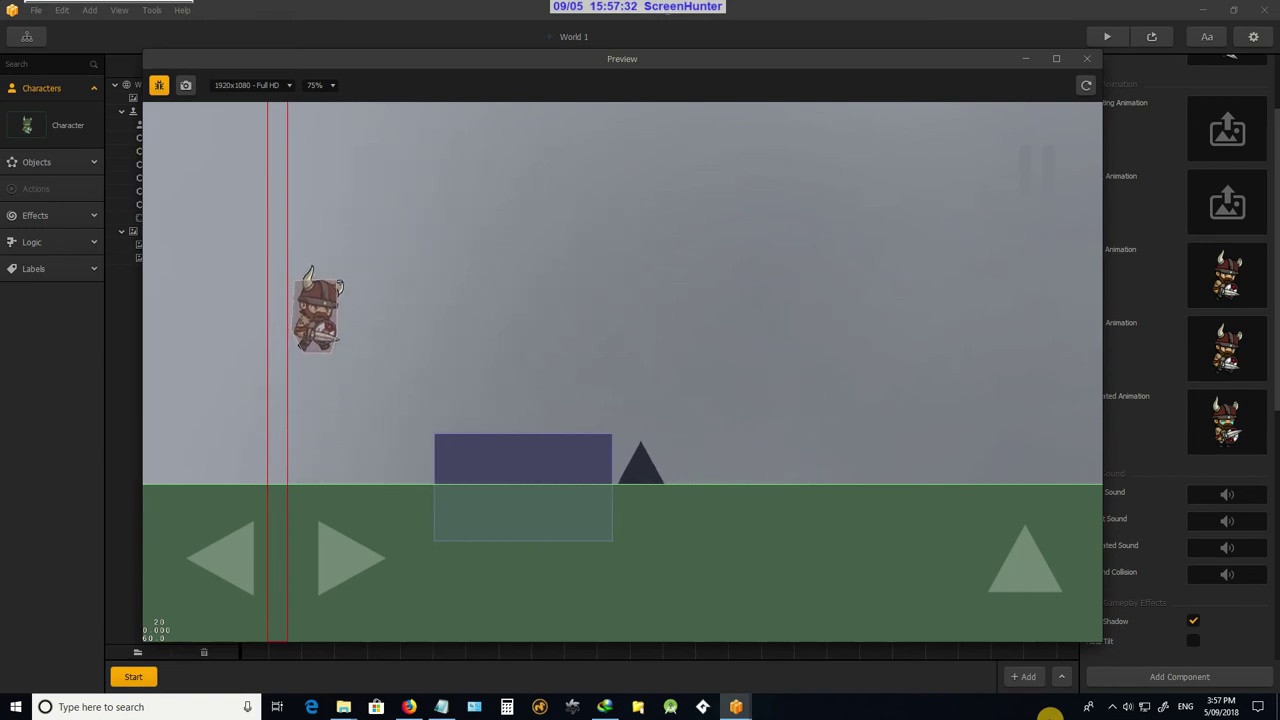
key("Left")
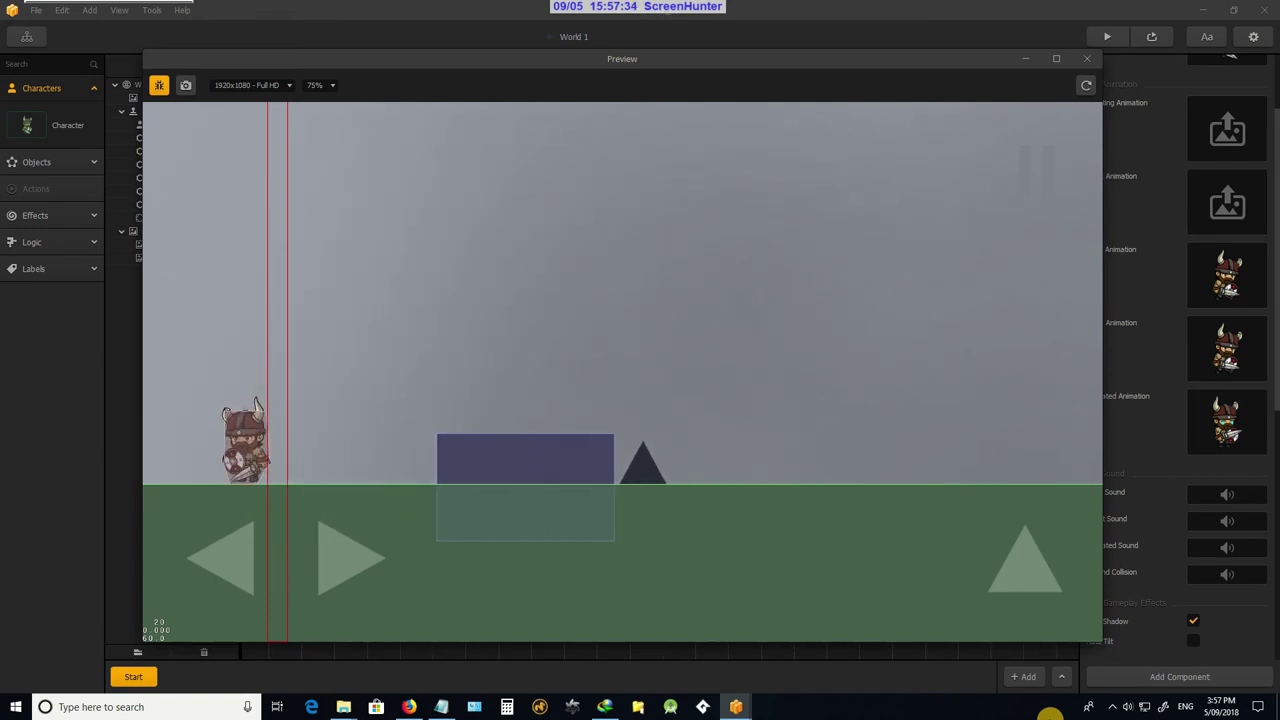
key("Right")
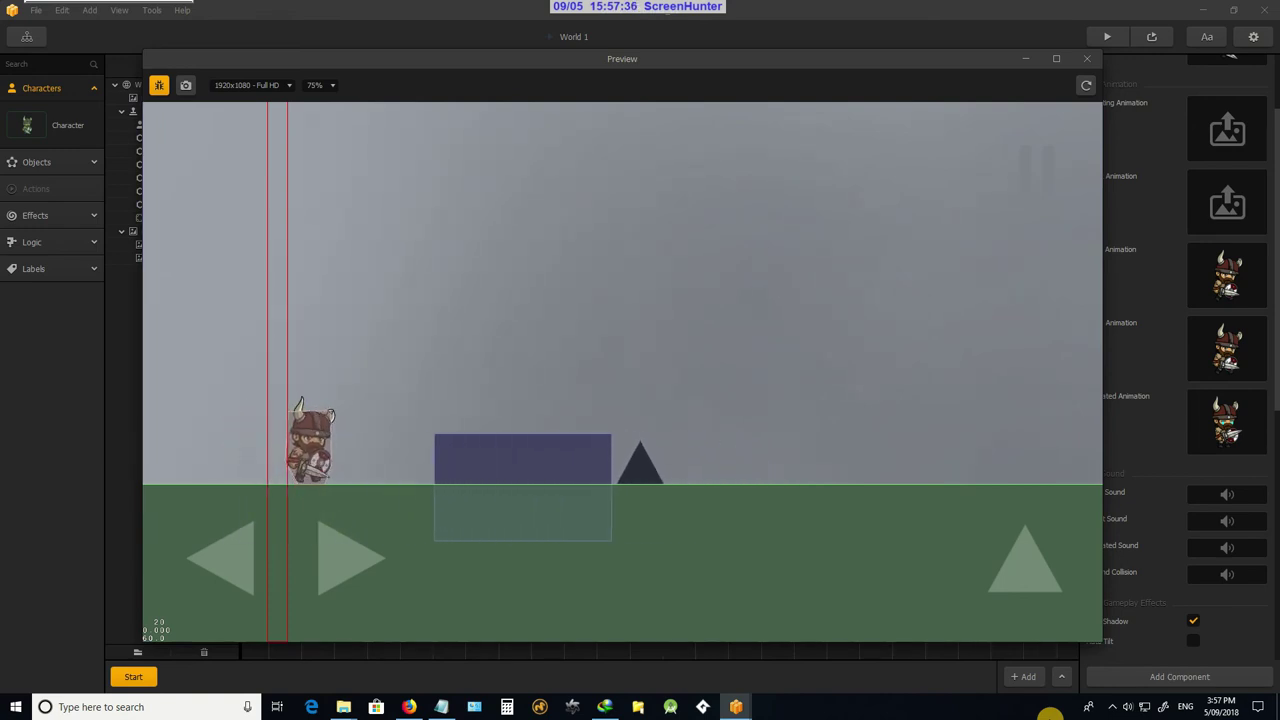
key("Up")
key("Left")
key("Up")
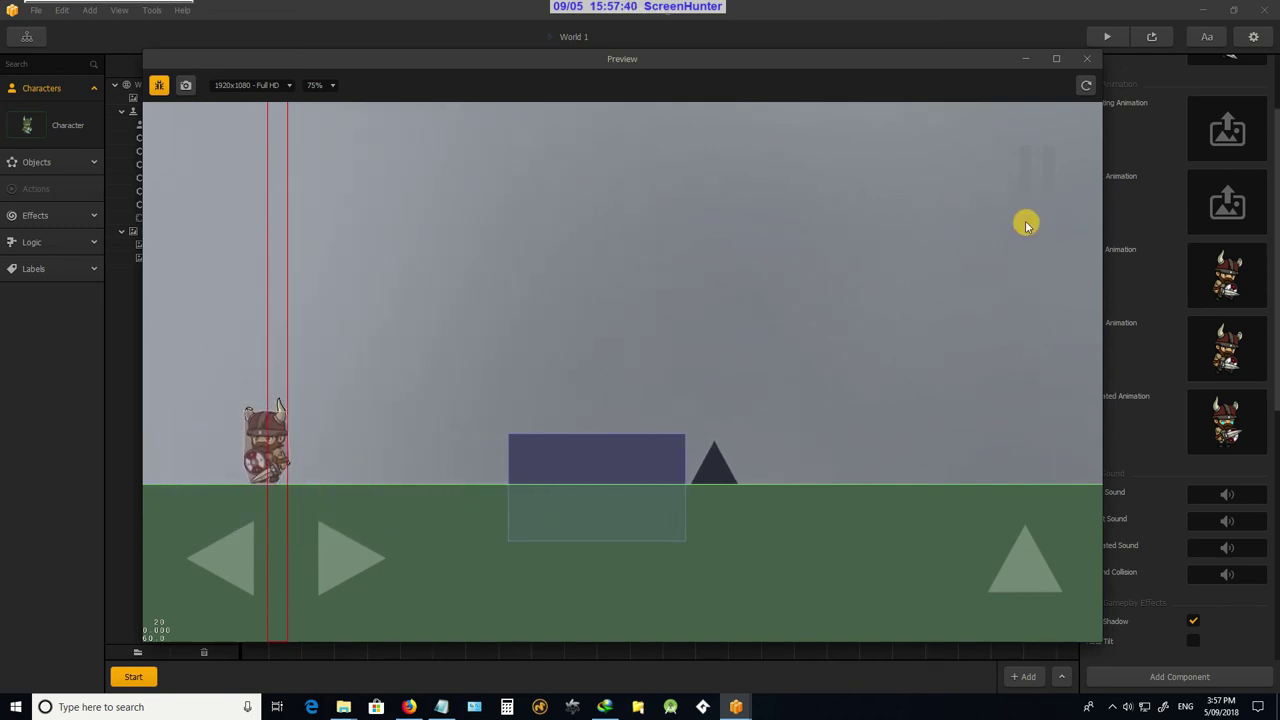
Turn off the preview's debug view and test the Viking's running and jumping around the first platform
left_click(157, 86)
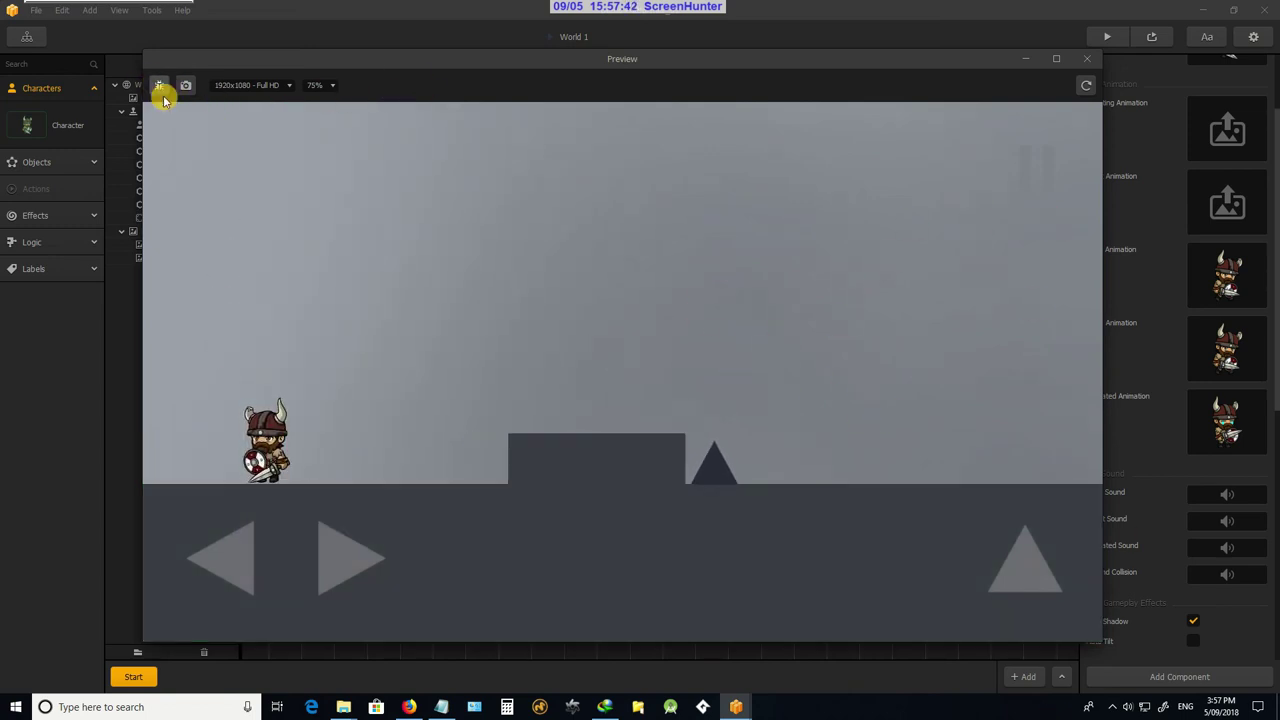
key("Right")
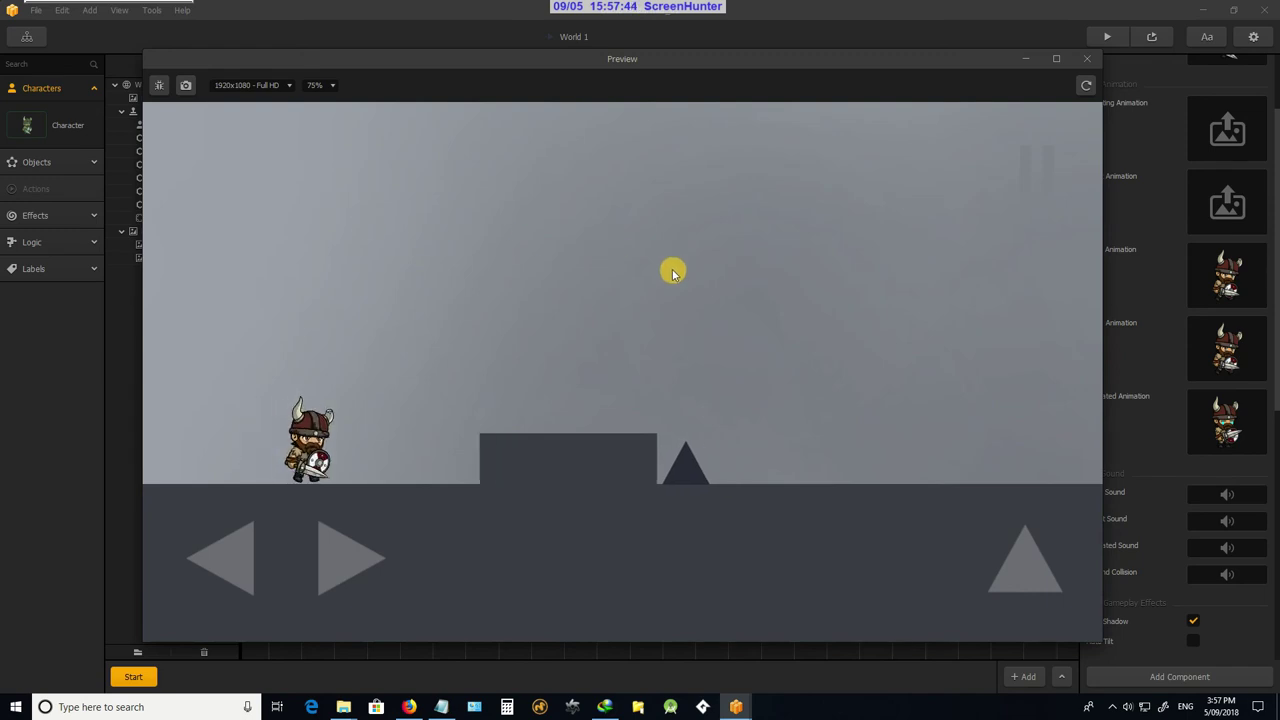
key("Left")
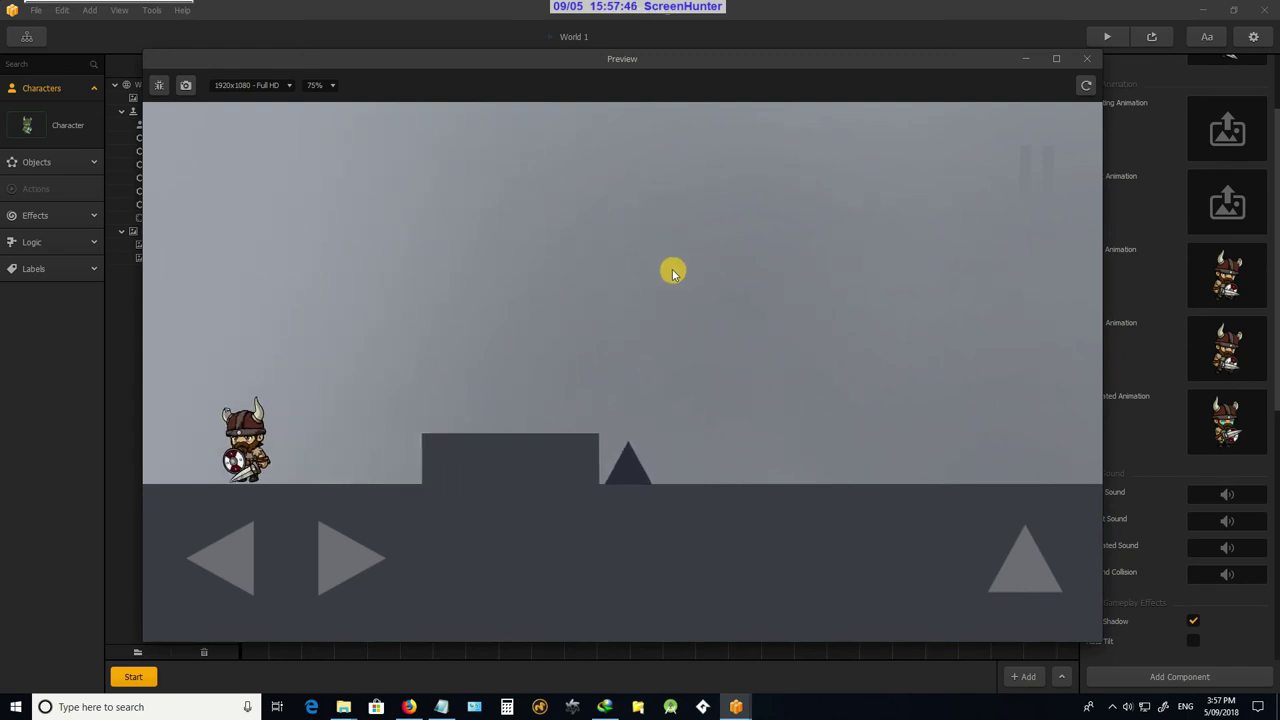
key("Right")
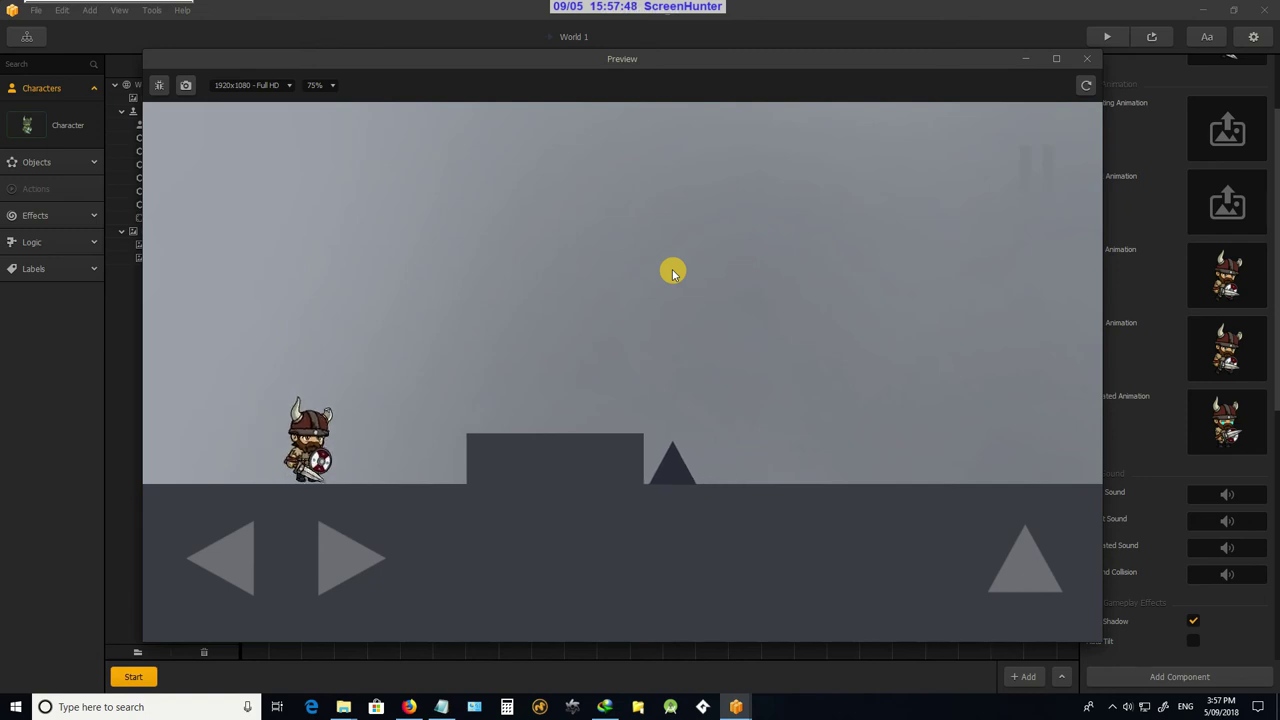
key("Up")
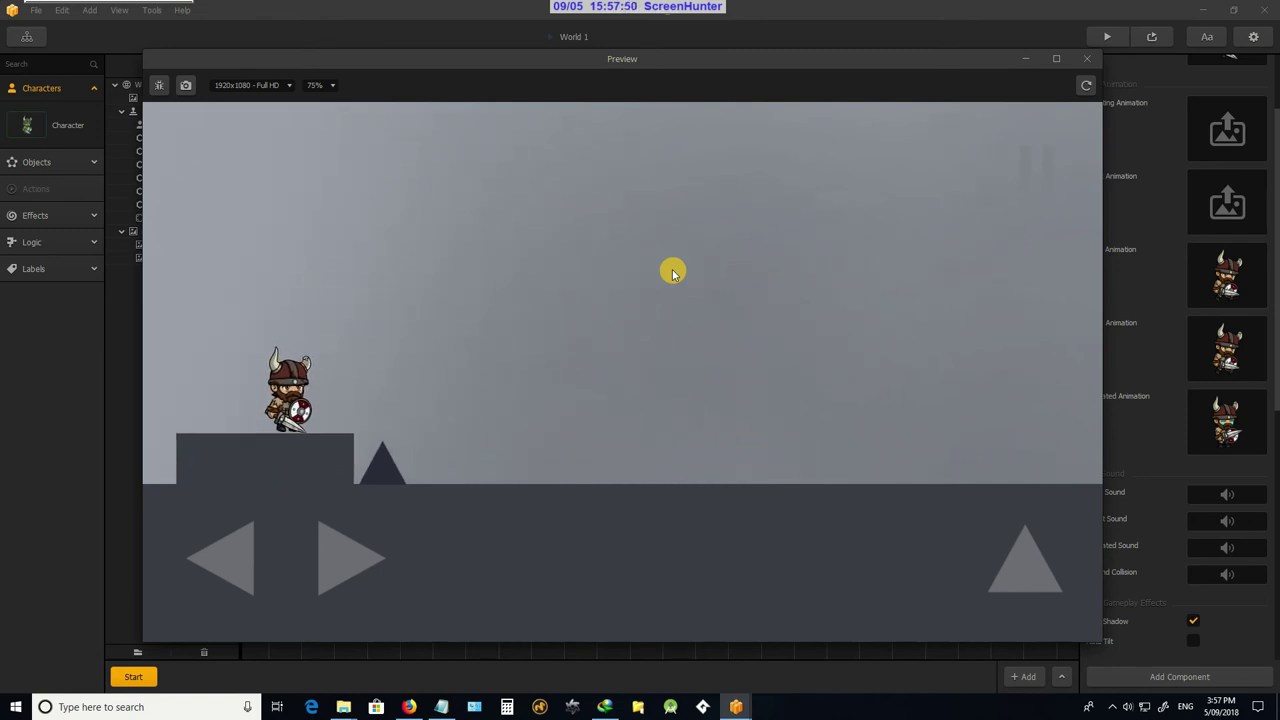
key("Left")
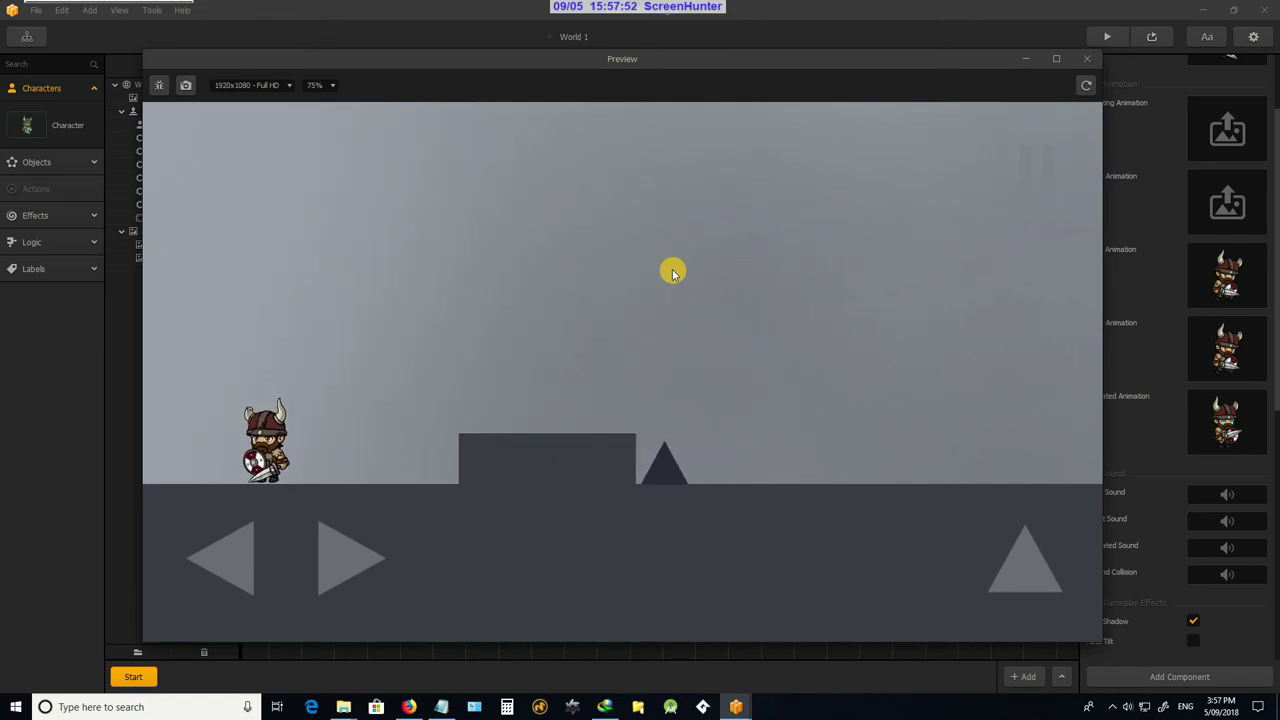
key("Right")
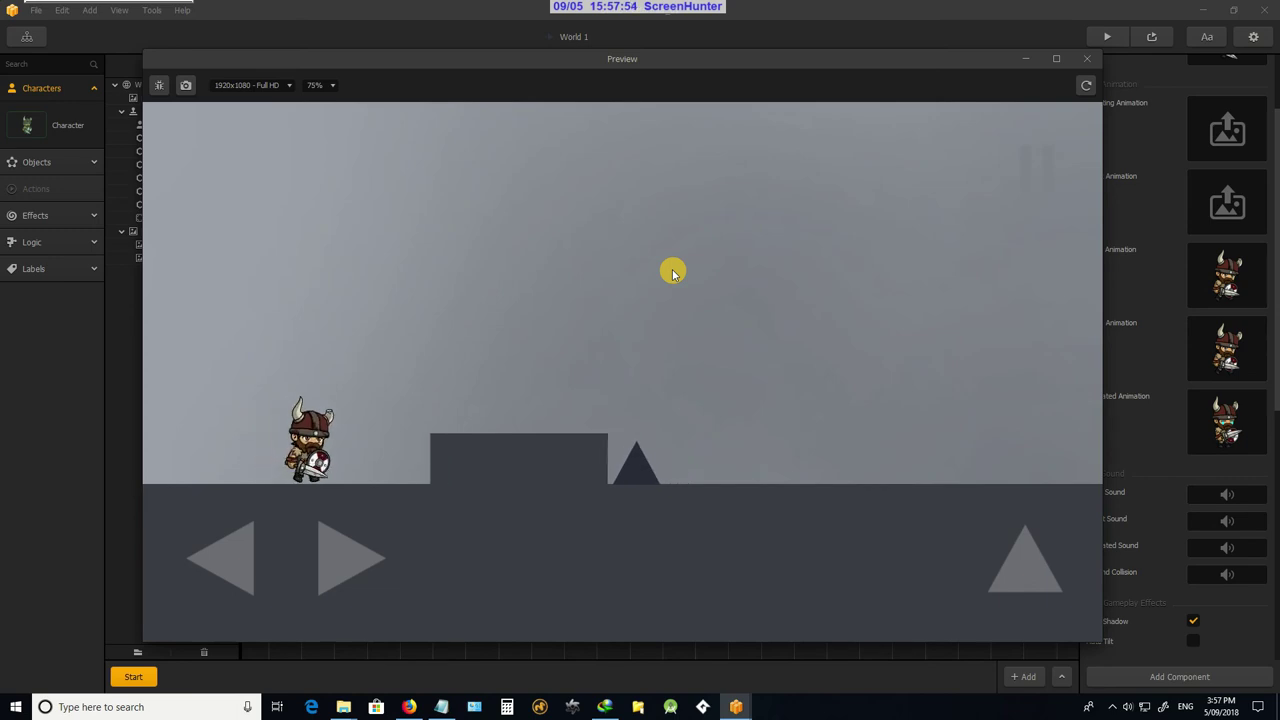
key("Left")
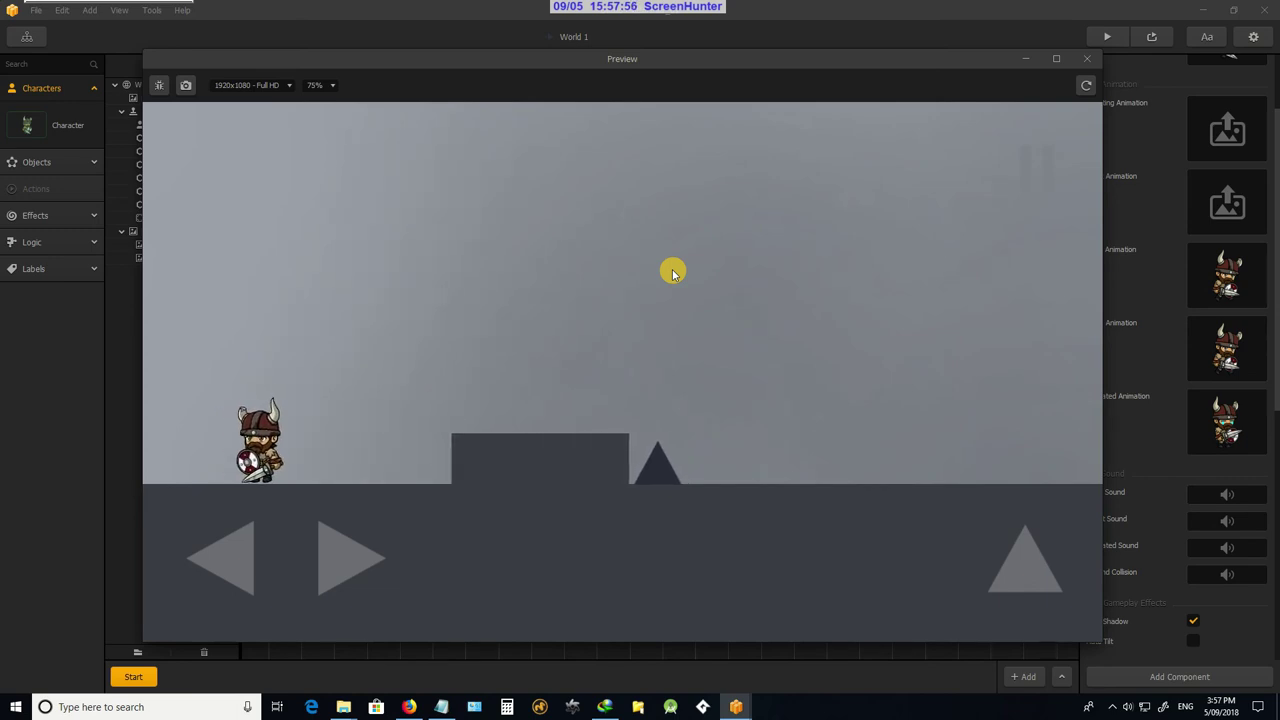
key("Up")
key("Right")
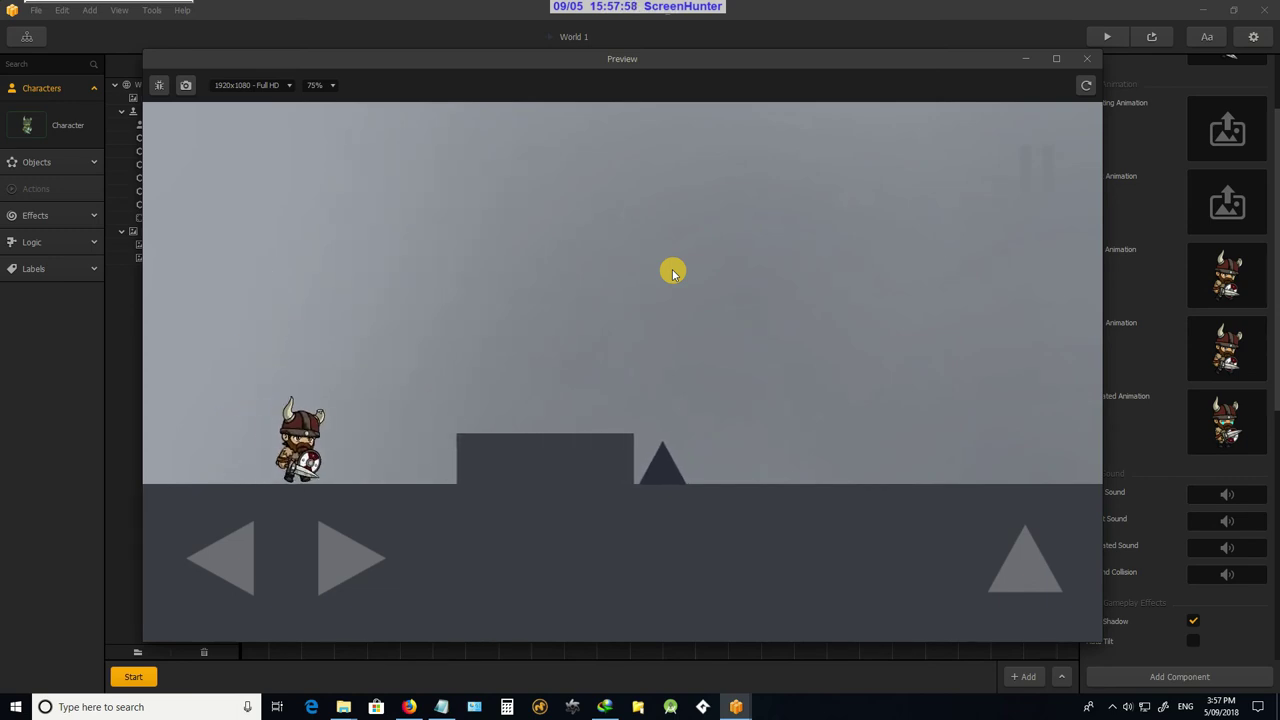
key("Left")
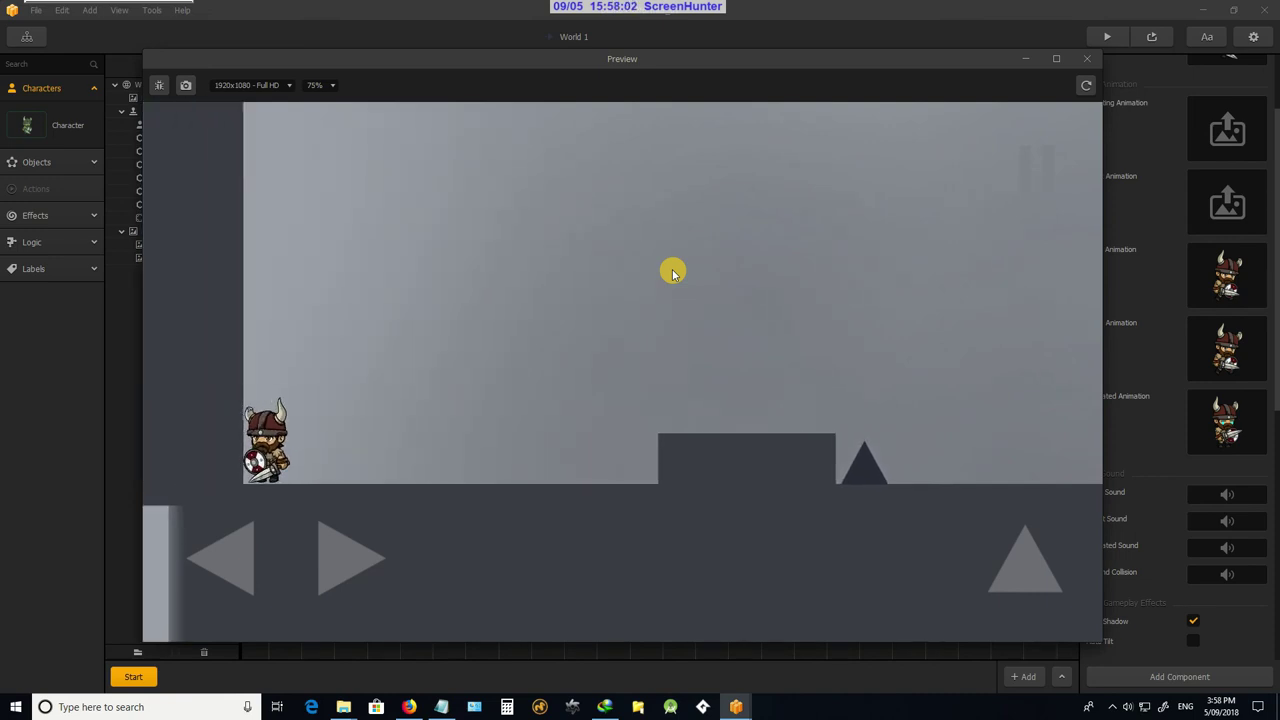
Close the preview and raise the two bottom points of the Viking's polygon collision shape slightly so its lower edge is level
key("Right")
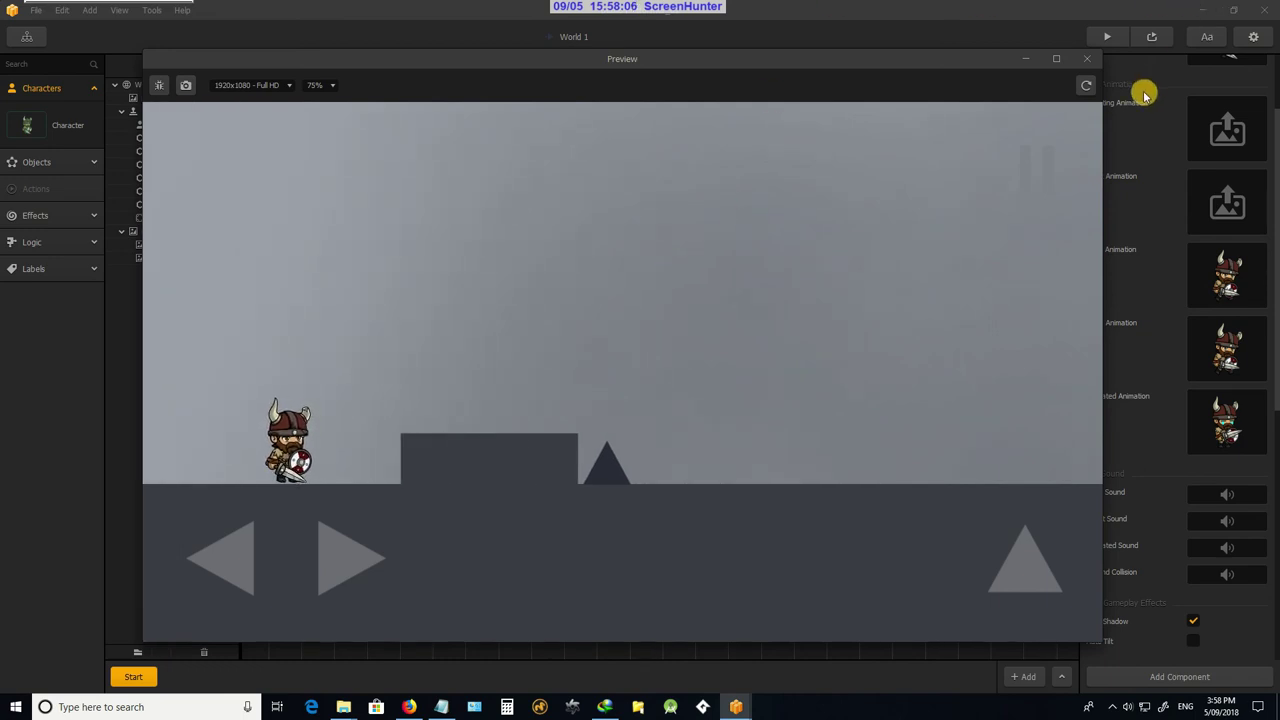
left_click(1087, 58)
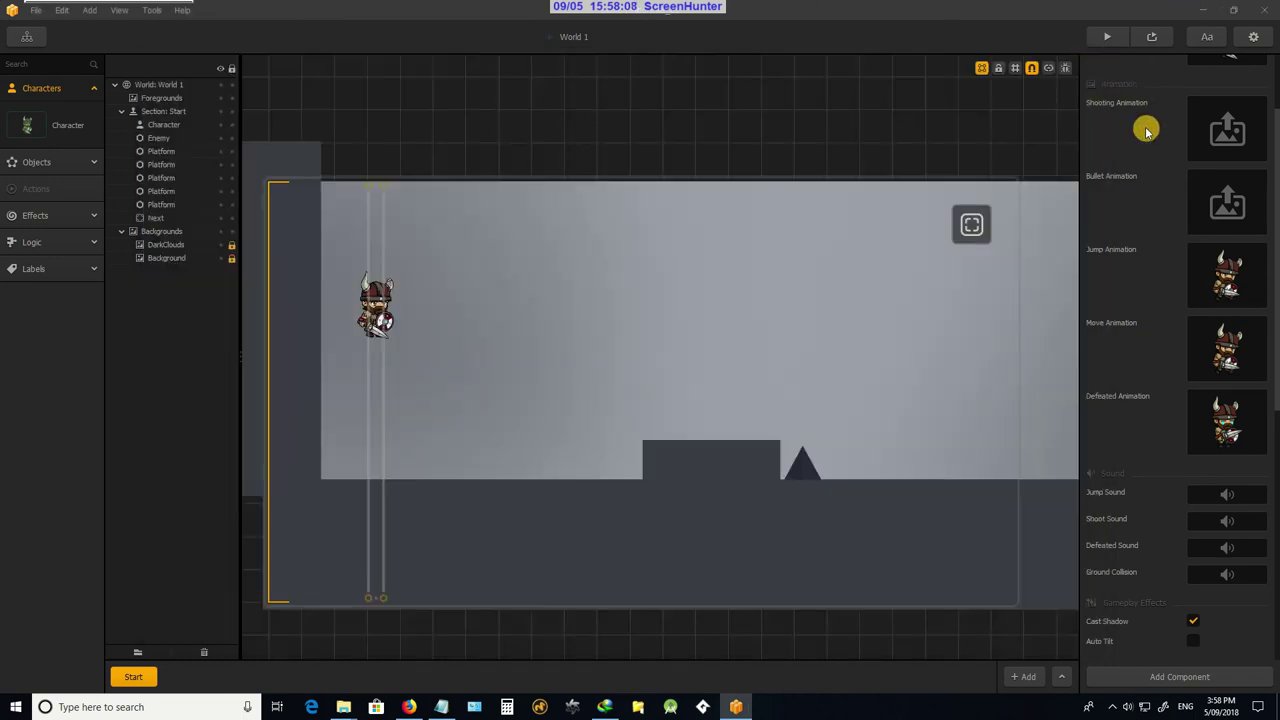
scroll(1214, 229, "up", 2)
left_click(1228, 93)
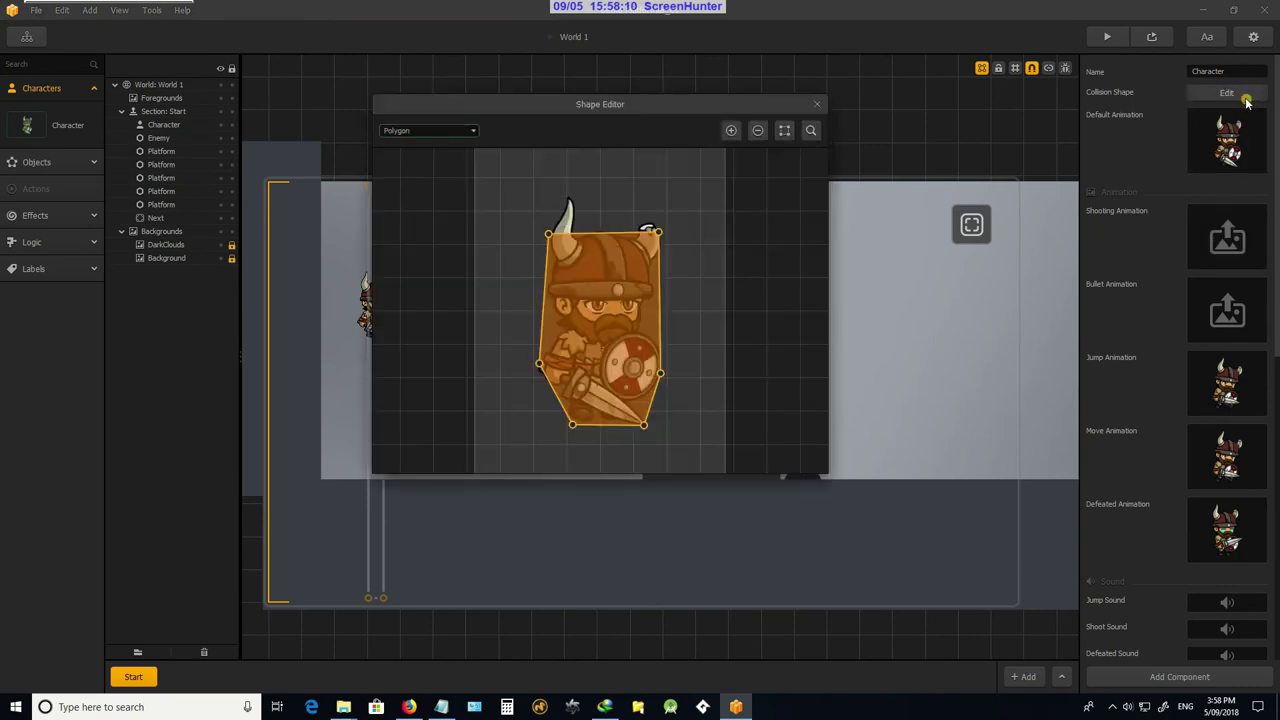
scroll(689, 397, "up", 5)
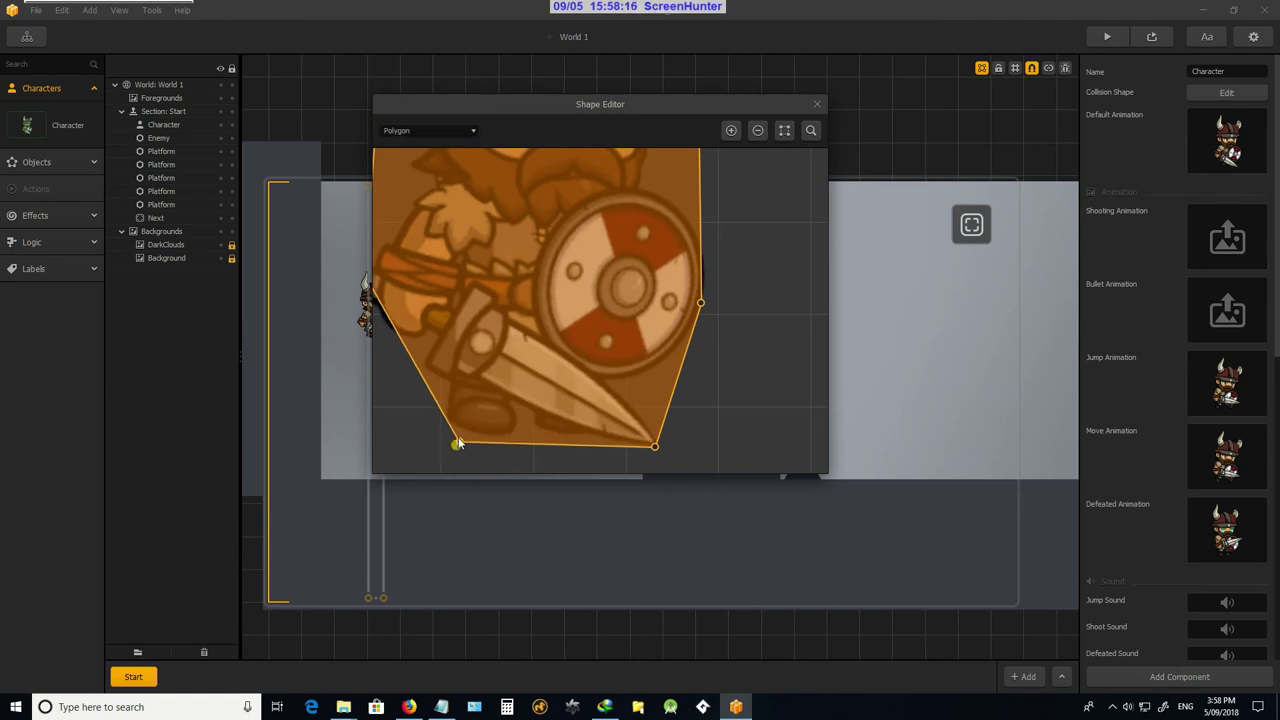
left_click_drag(455, 447, 460, 434)
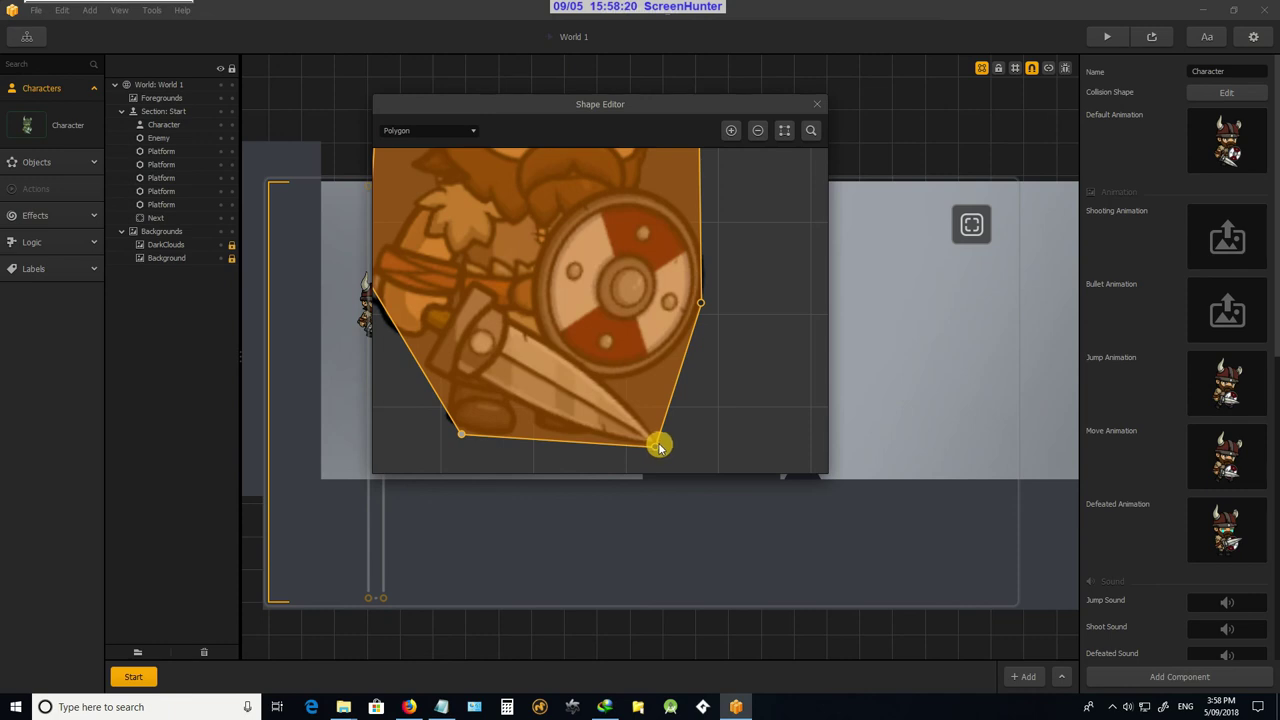
left_click_drag(654, 447, 662, 435)
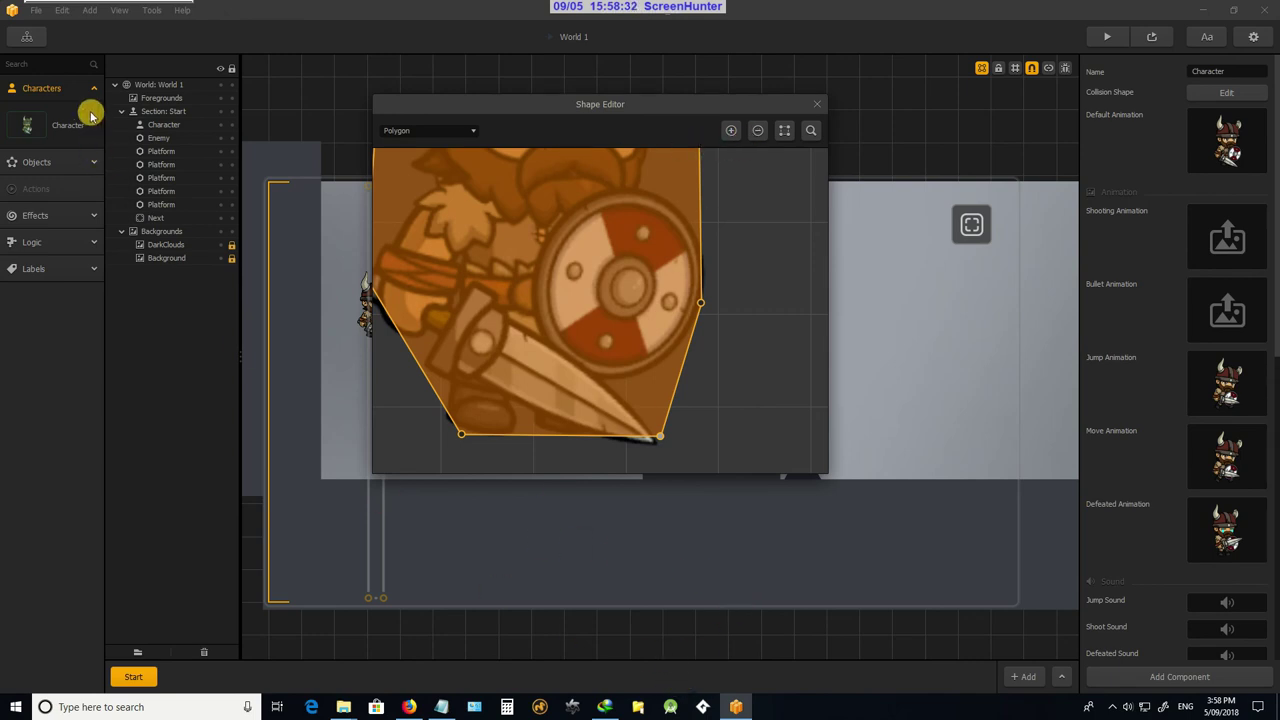
left_click(811, 106)
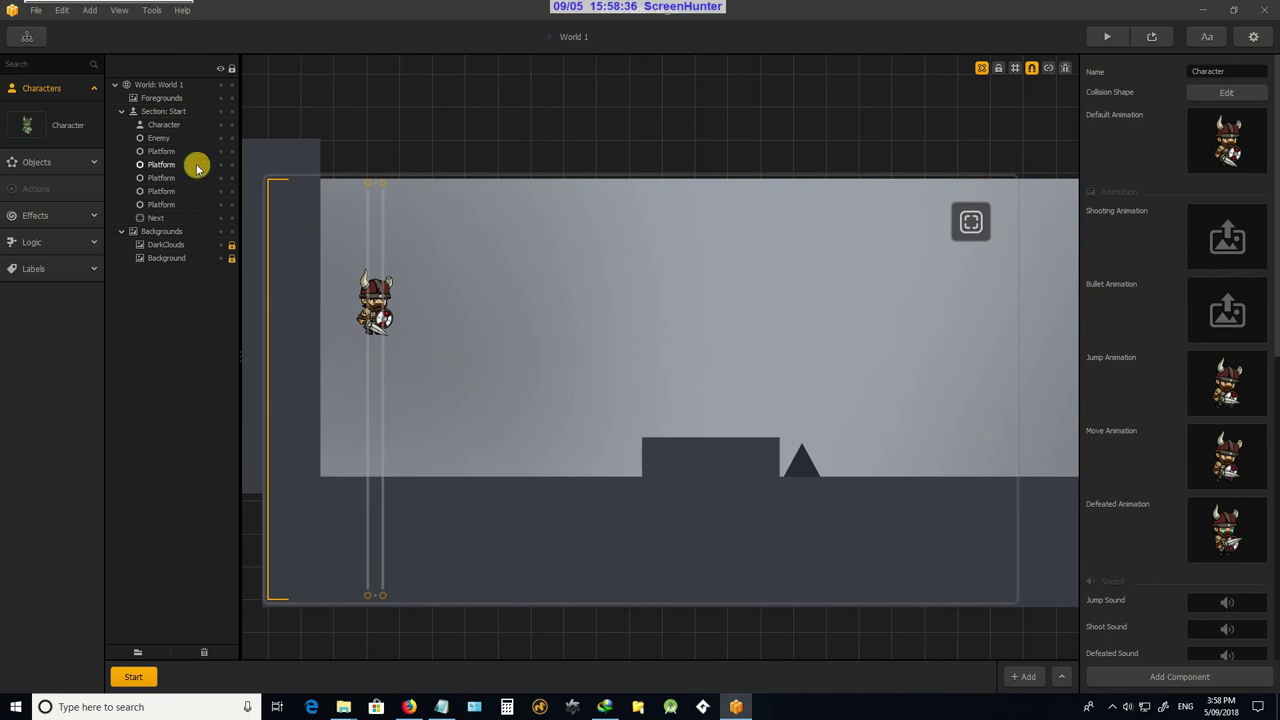
Save the project as a new file Demo Platformer_0.bbdoc in the 2D folder, basing the name on Demo Platformer_01.bbdoc
left_click(37, 12)
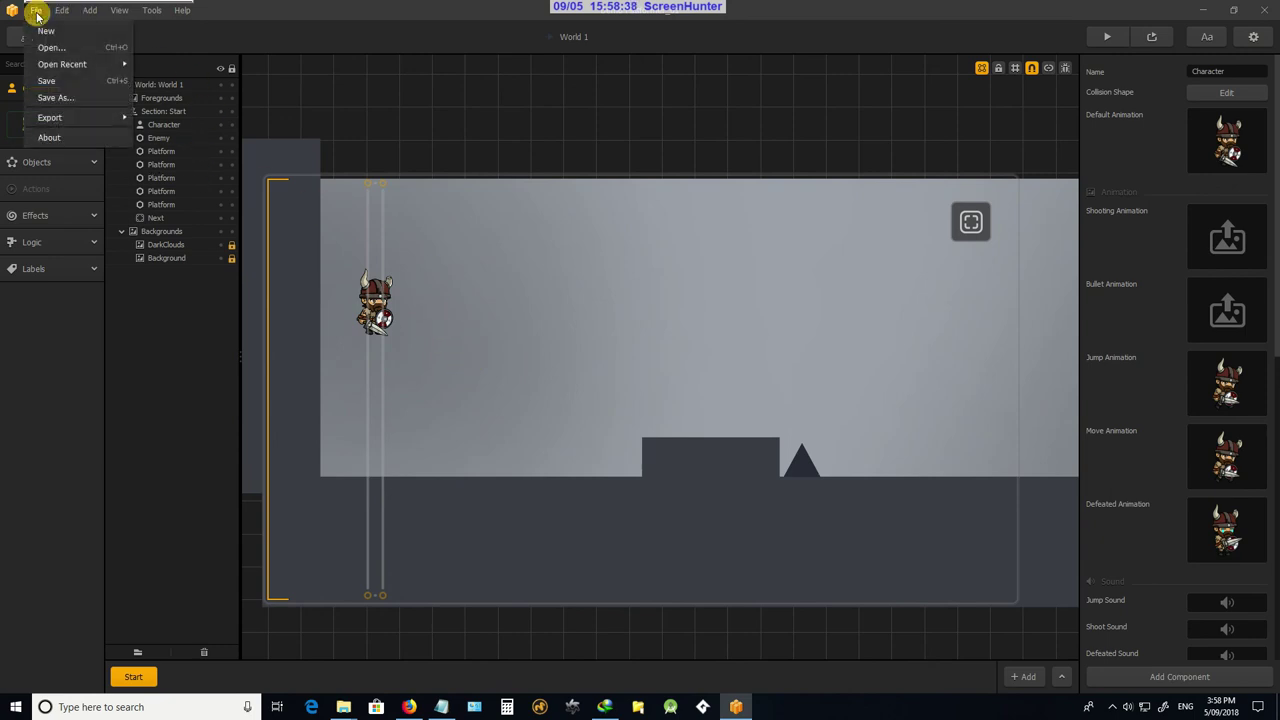
left_click(71, 98)
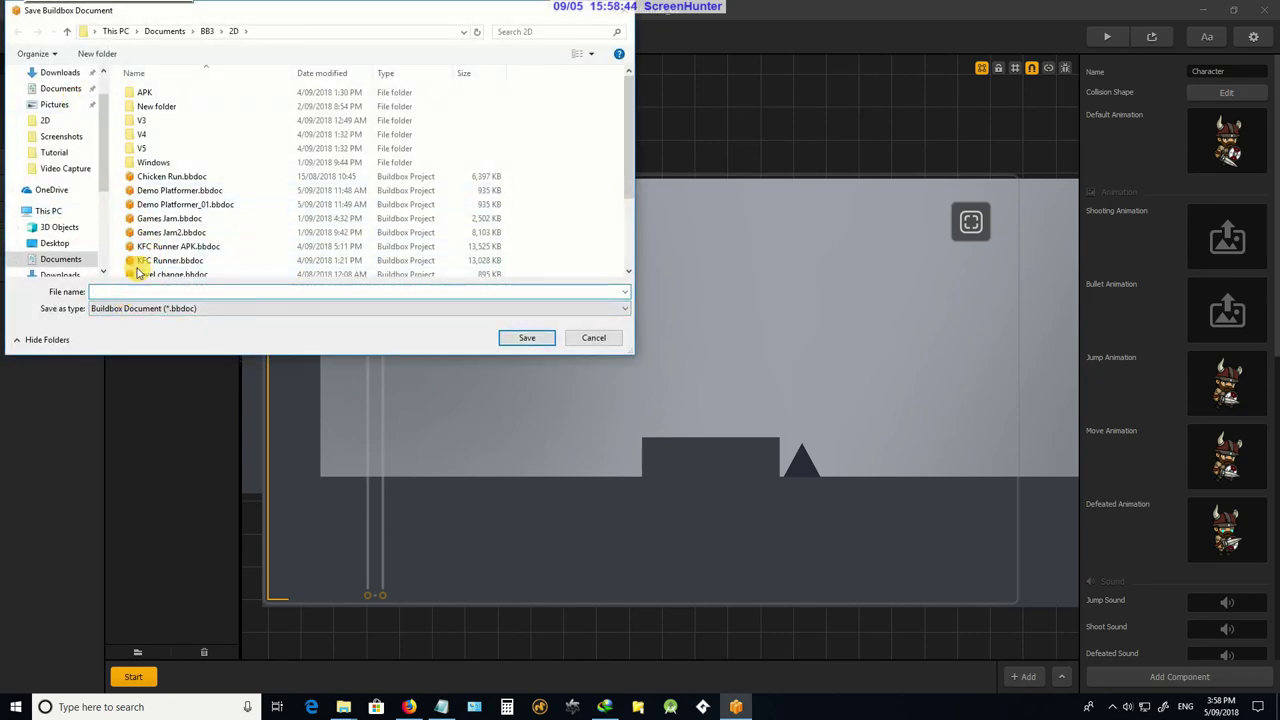
scroll(160, 260, "down", 2)
scroll(180, 249, "up", 2)
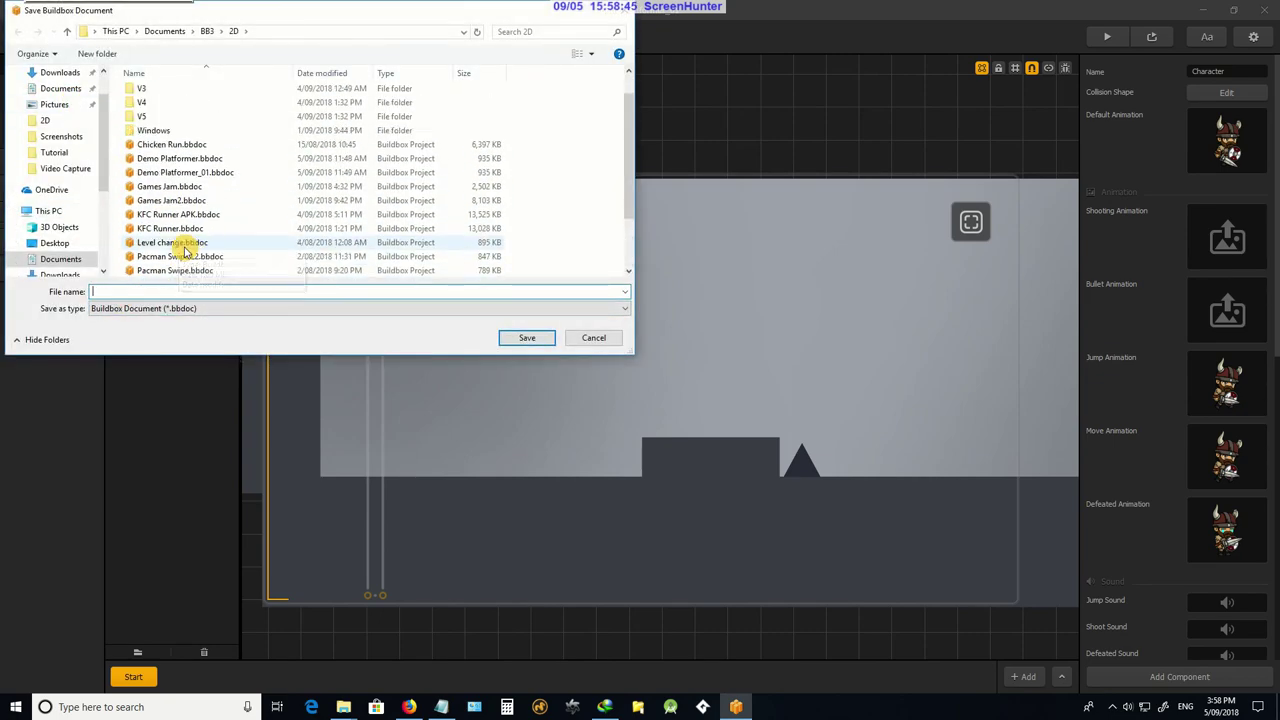
left_click(190, 172)
left_click(139, 292)
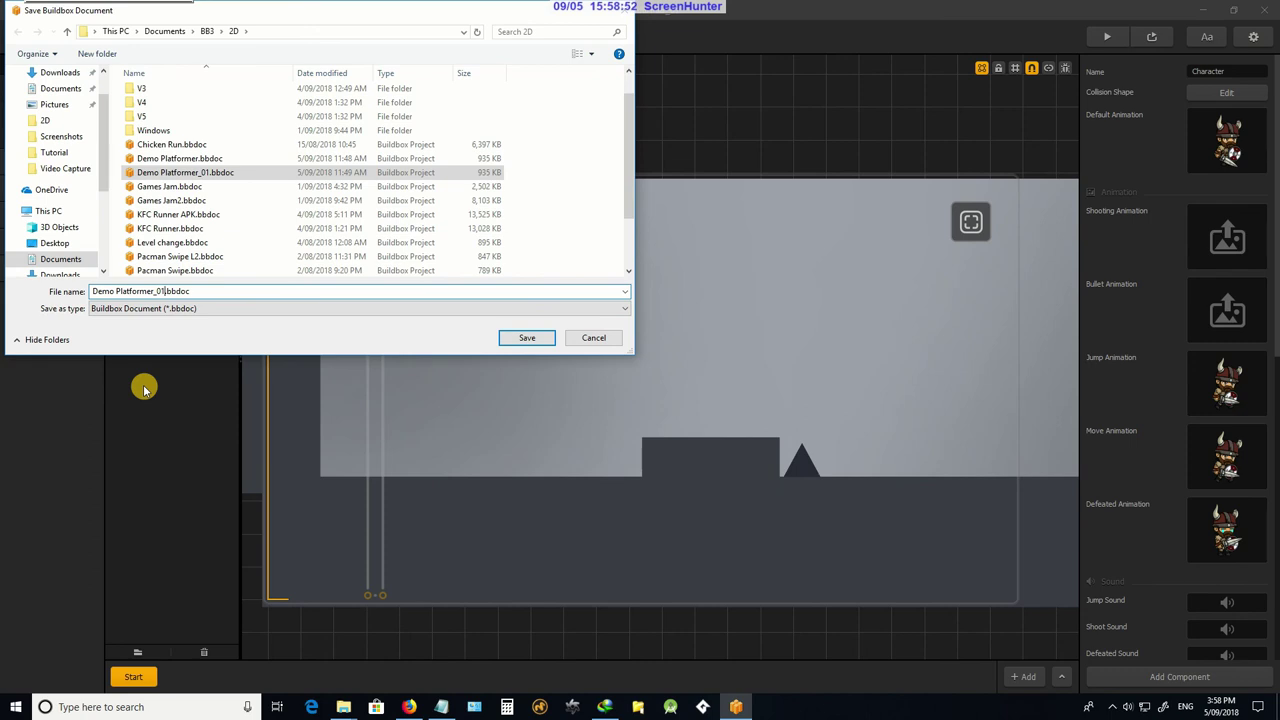
key("BackSpace")
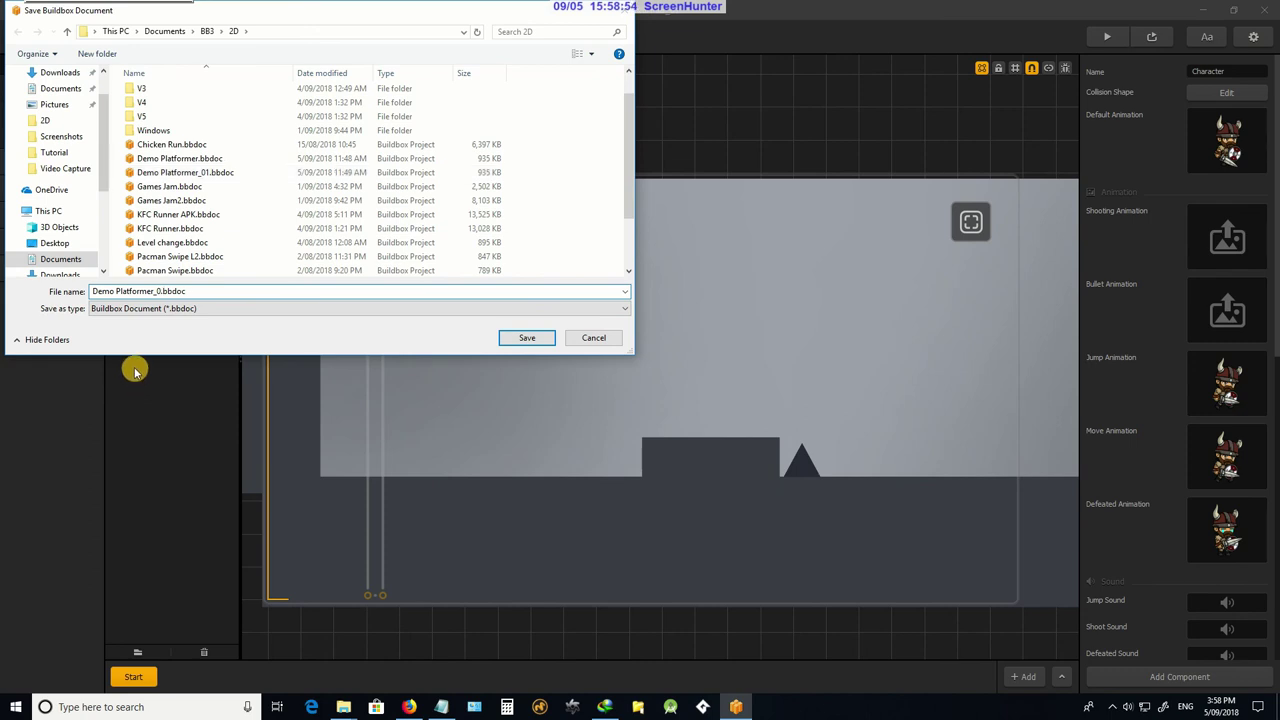
key("Return")
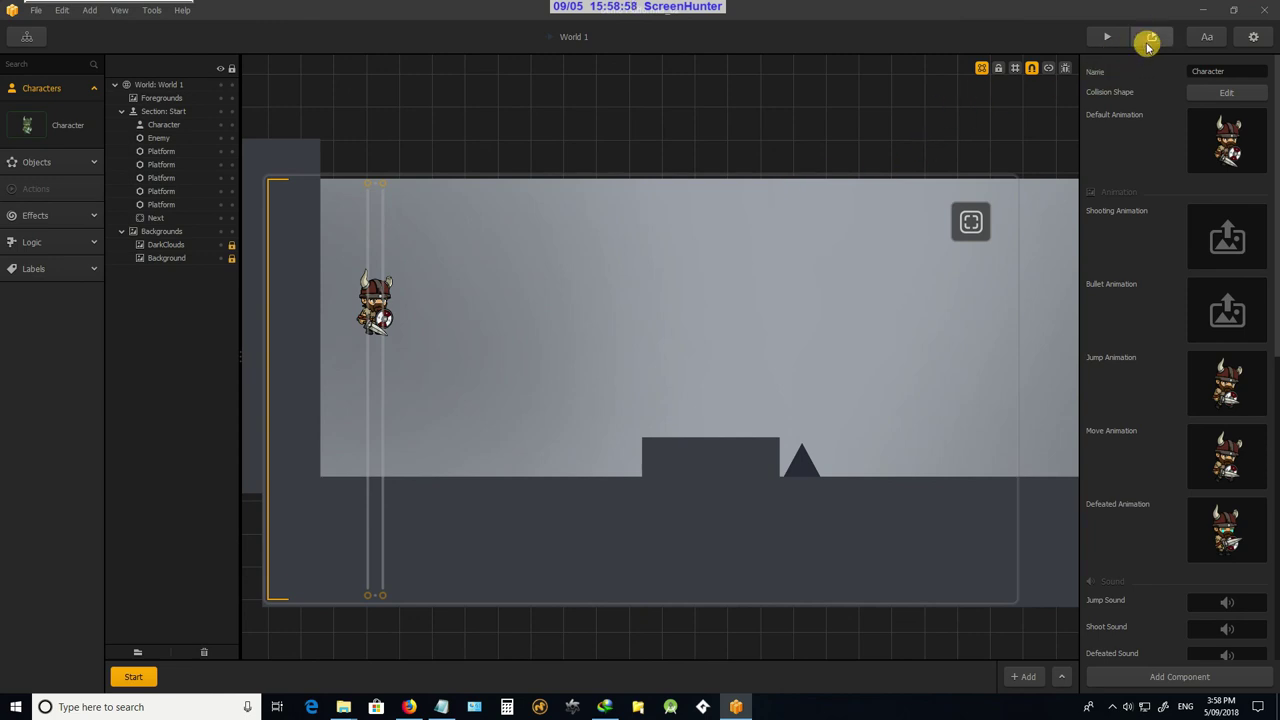
Preview the game, test the Viking running both ways and jumping near the first platform, and close the preview
left_click(1151, 36)
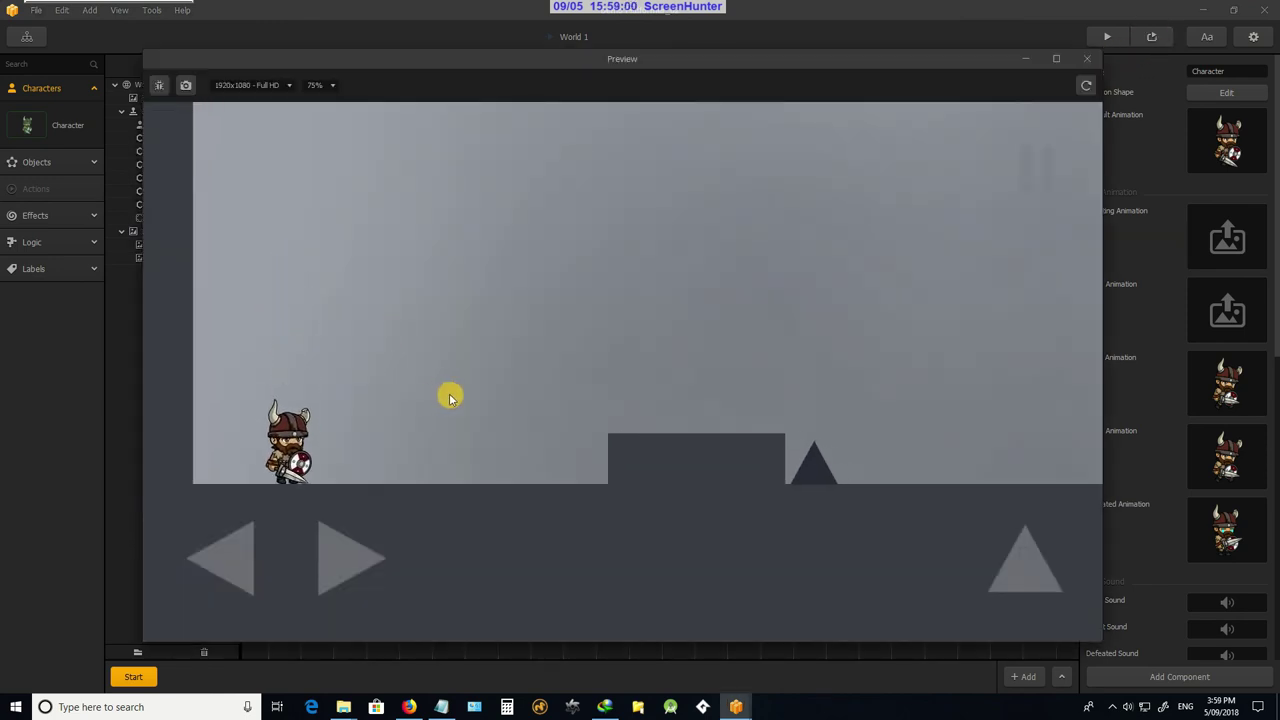
key("Right")
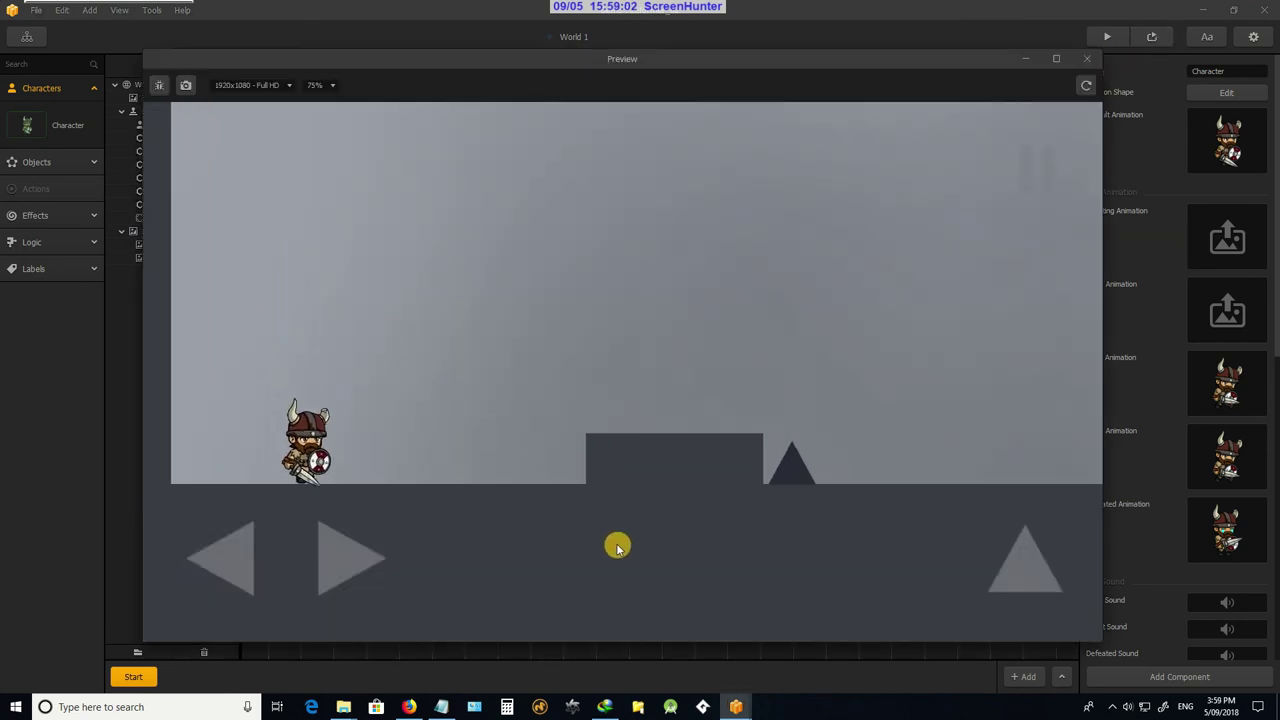
key("Left")
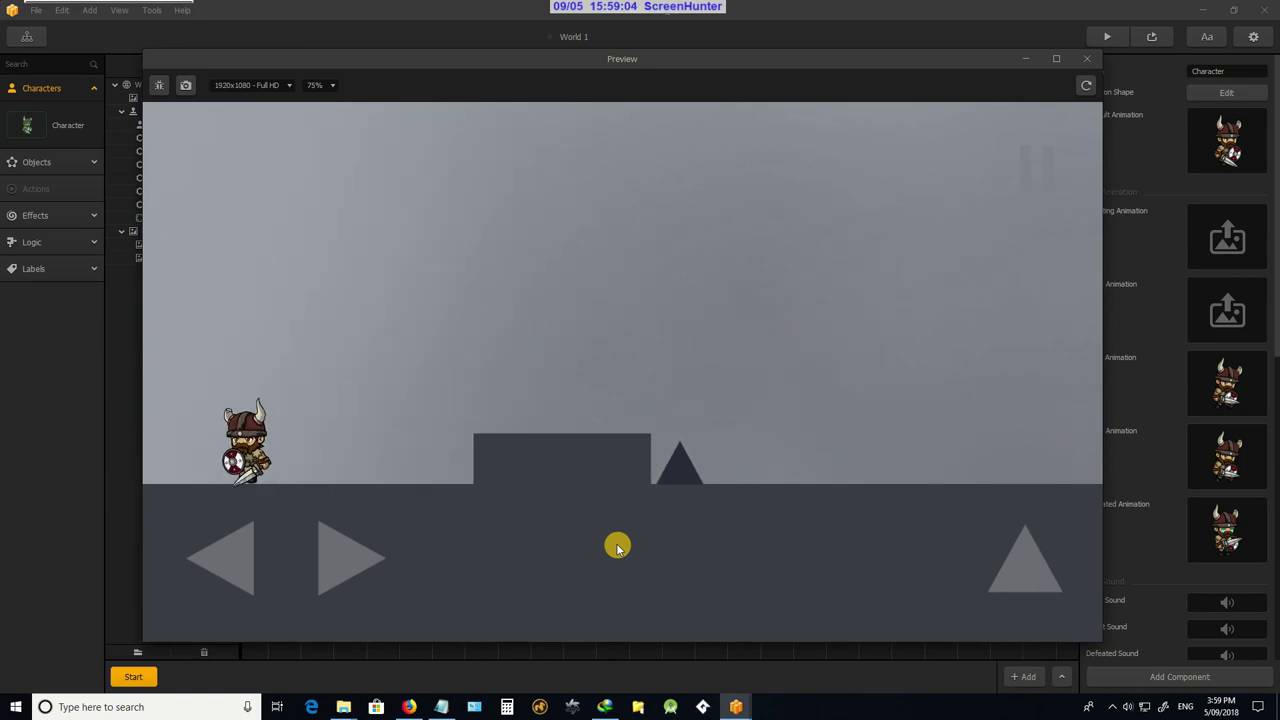
key("Right")
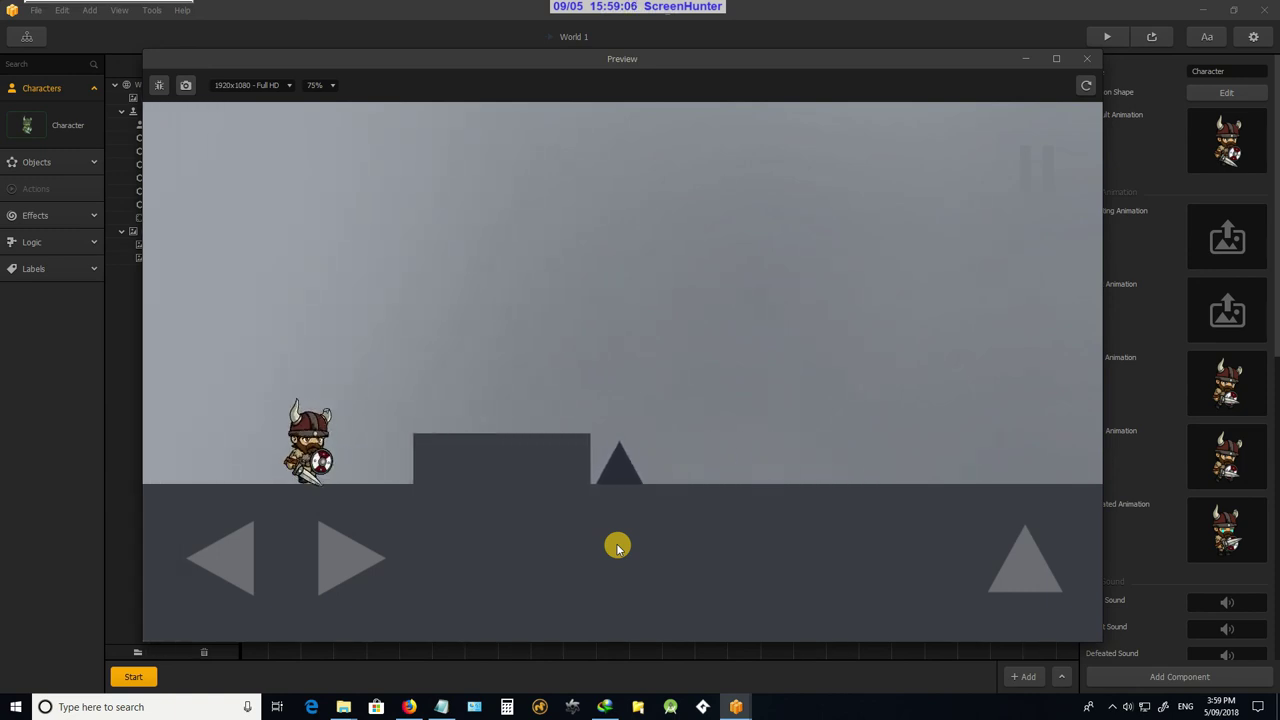
key("Left")
key("Right")
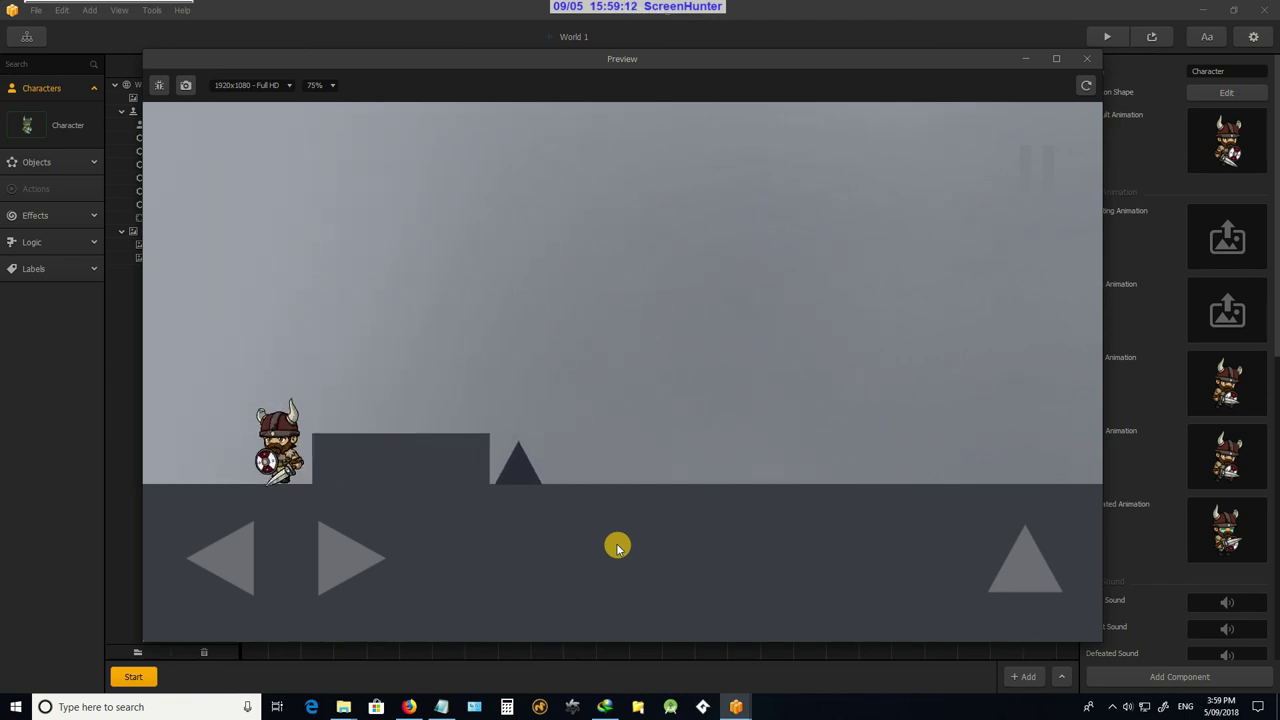
key("Left")
key("Right")
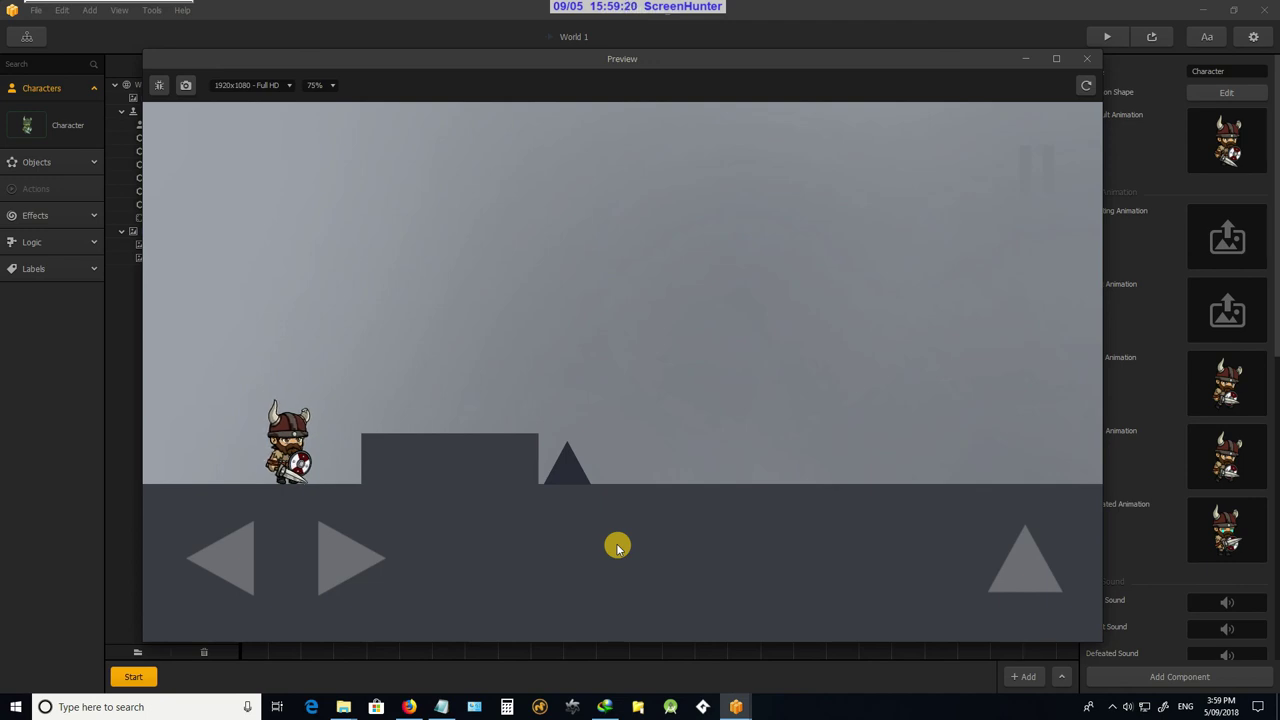
key("Up")
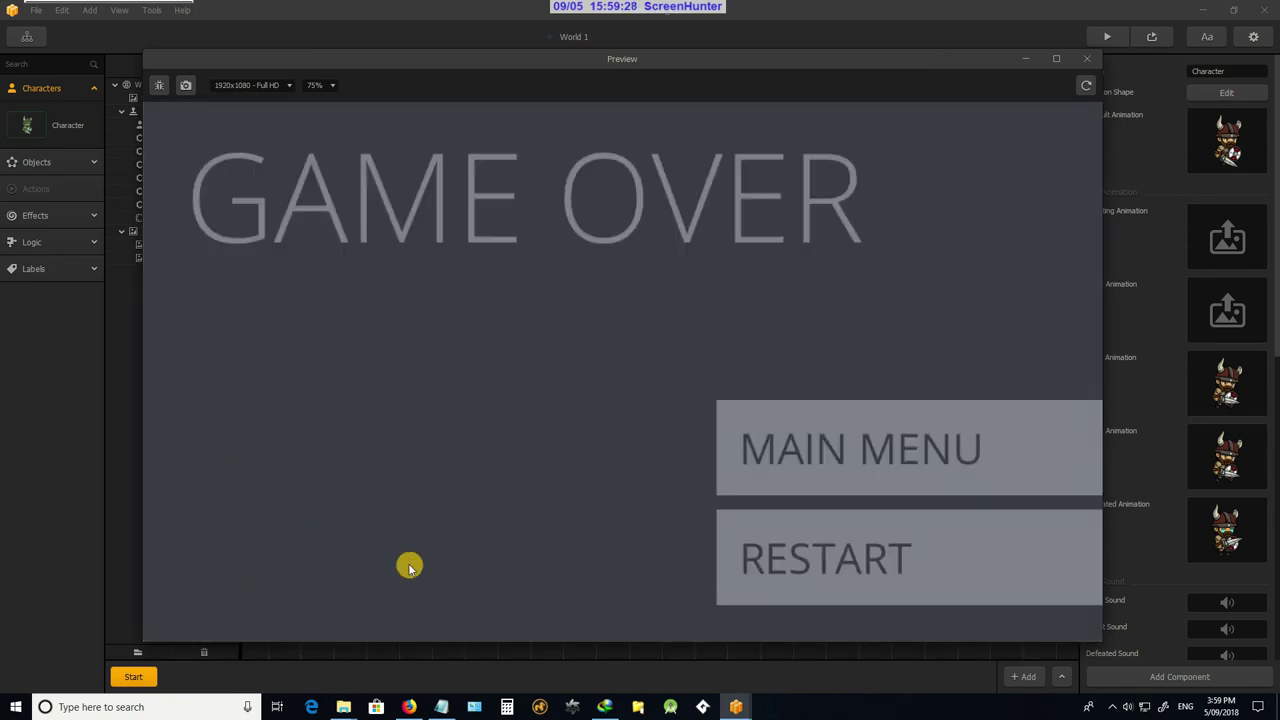
left_click(1088, 58)
scroll(511, 411, "down", 1)
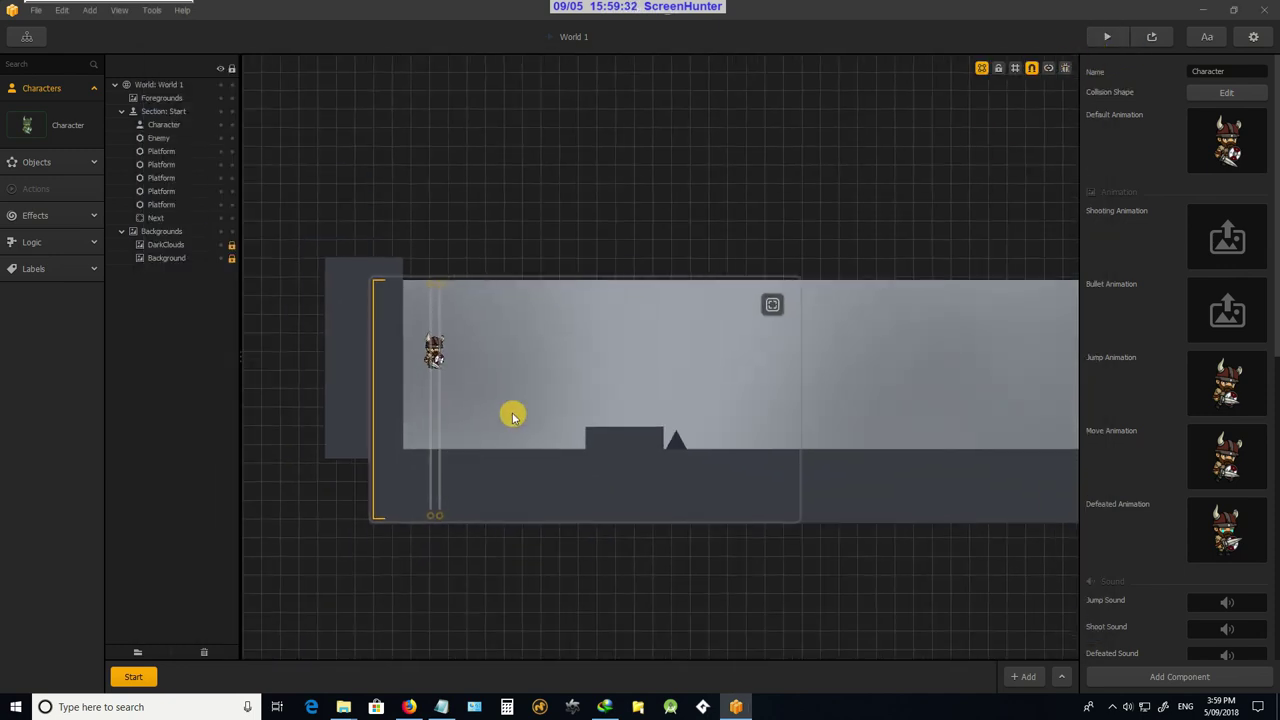
scroll(400, 345, "up", 2)
scroll(451, 337, "up", 1)
scroll(400, 320, "down", 2)
scroll(357, 291, "up", 3)
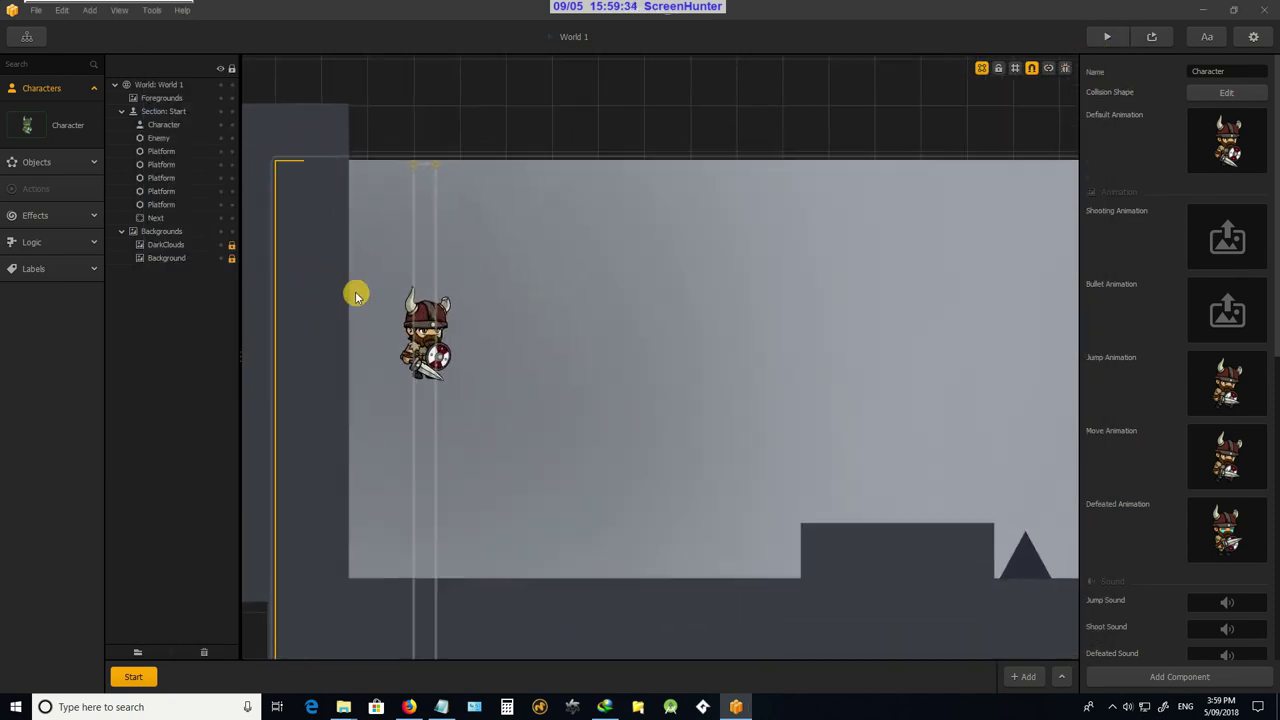
scroll(402, 357, "down", 3)
scroll(402, 357, "up", 2)
scroll(471, 340, "down", 2)
scroll(540, 349, "up", 3)
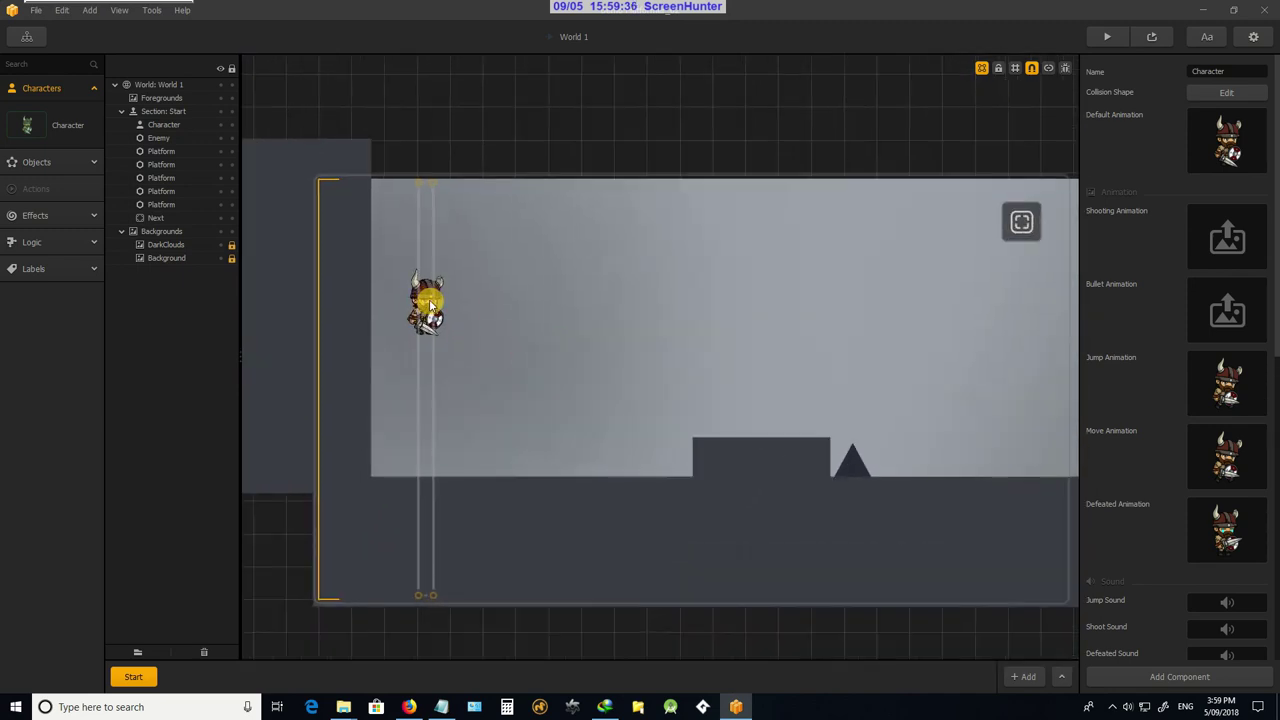
scroll(440, 302, "down", 2)
scroll(446, 300, "up", 1)
scroll(430, 298, "down", 1)
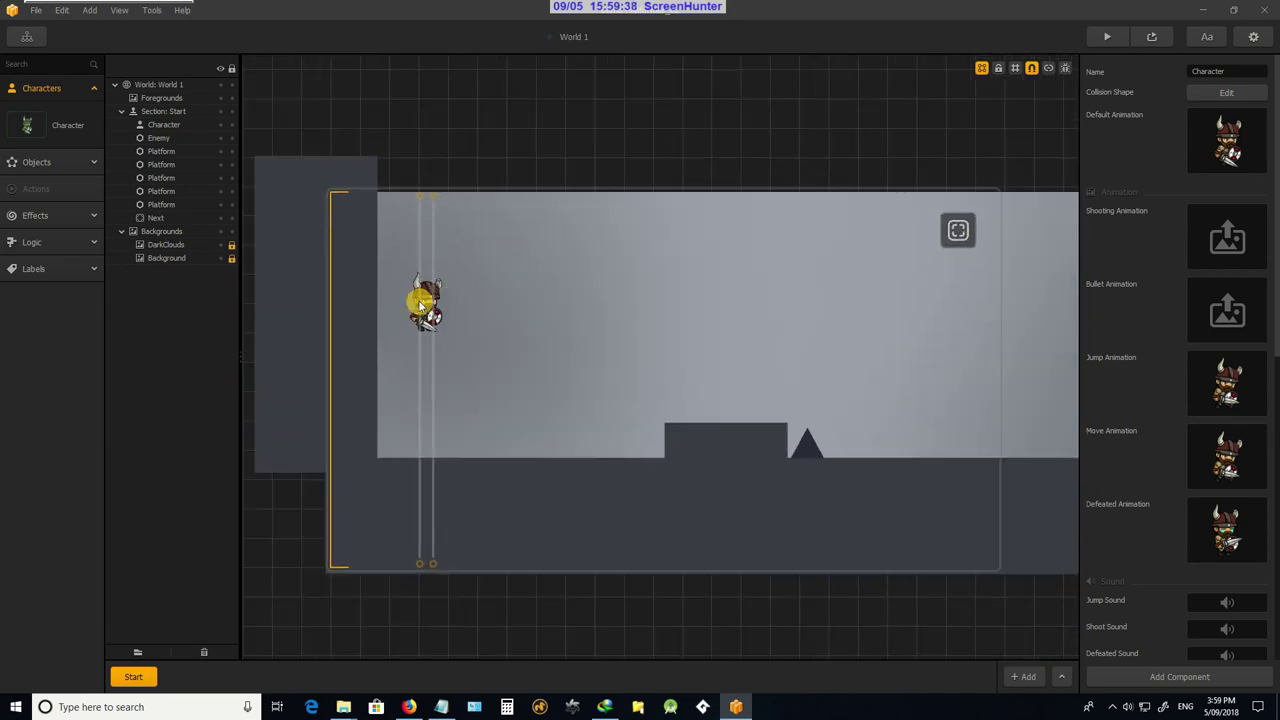
scroll(428, 300, "up", 1)
scroll(457, 329, "down", 1)
scroll(466, 343, "up", 2)
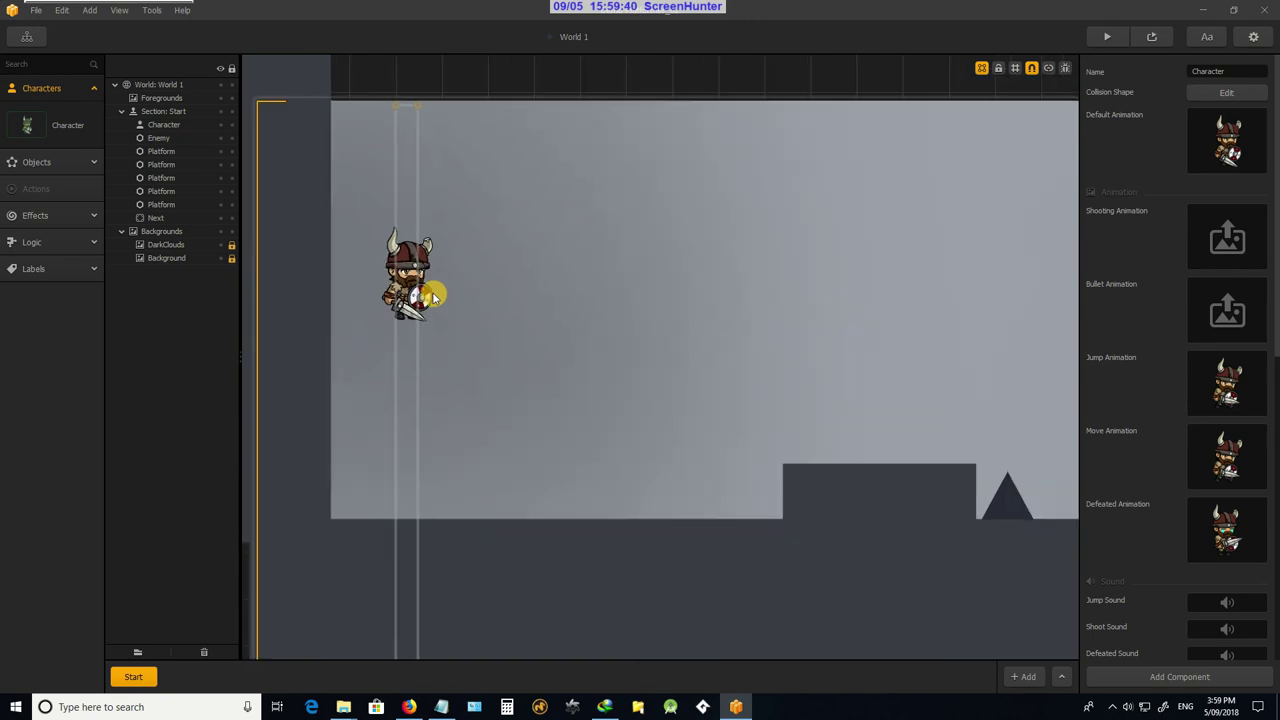
scroll(436, 296, "down", 1)
scroll(443, 290, "up", 1)
scroll(444, 292, "down", 2)
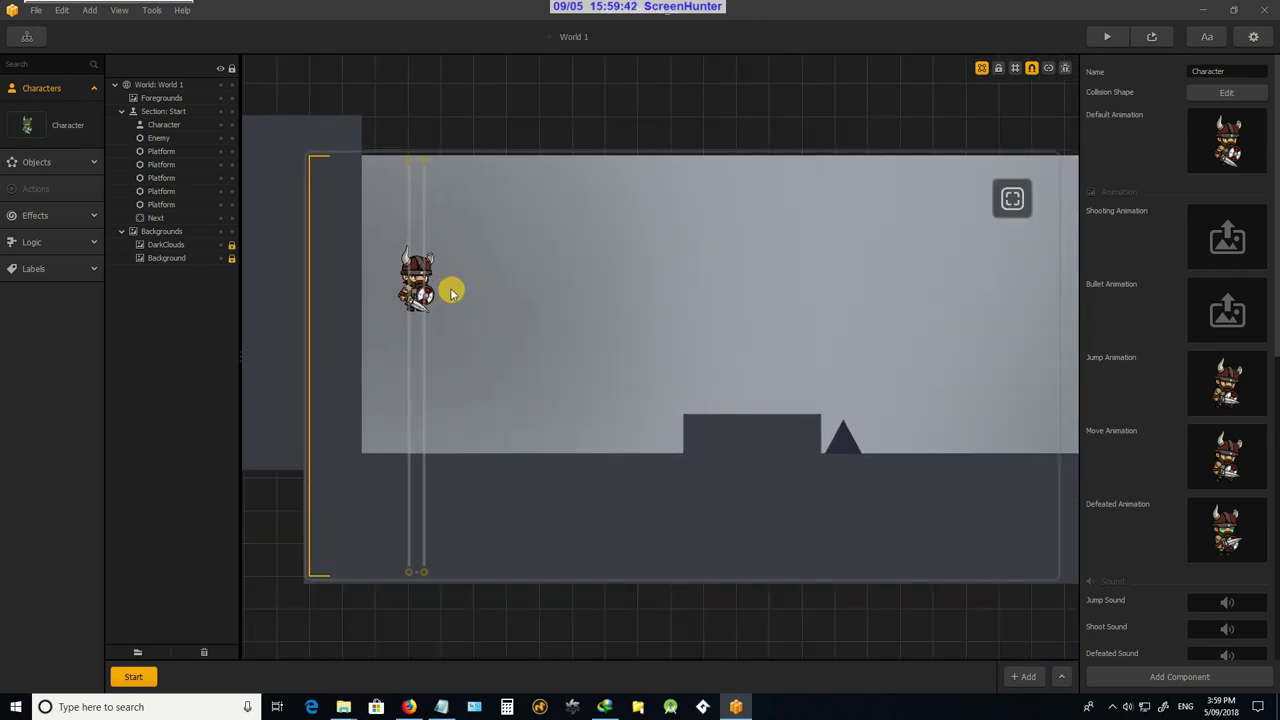
scroll(450, 262, "down", 1)
scroll(409, 249, "up", 1)
scroll(440, 300, "down", 1)
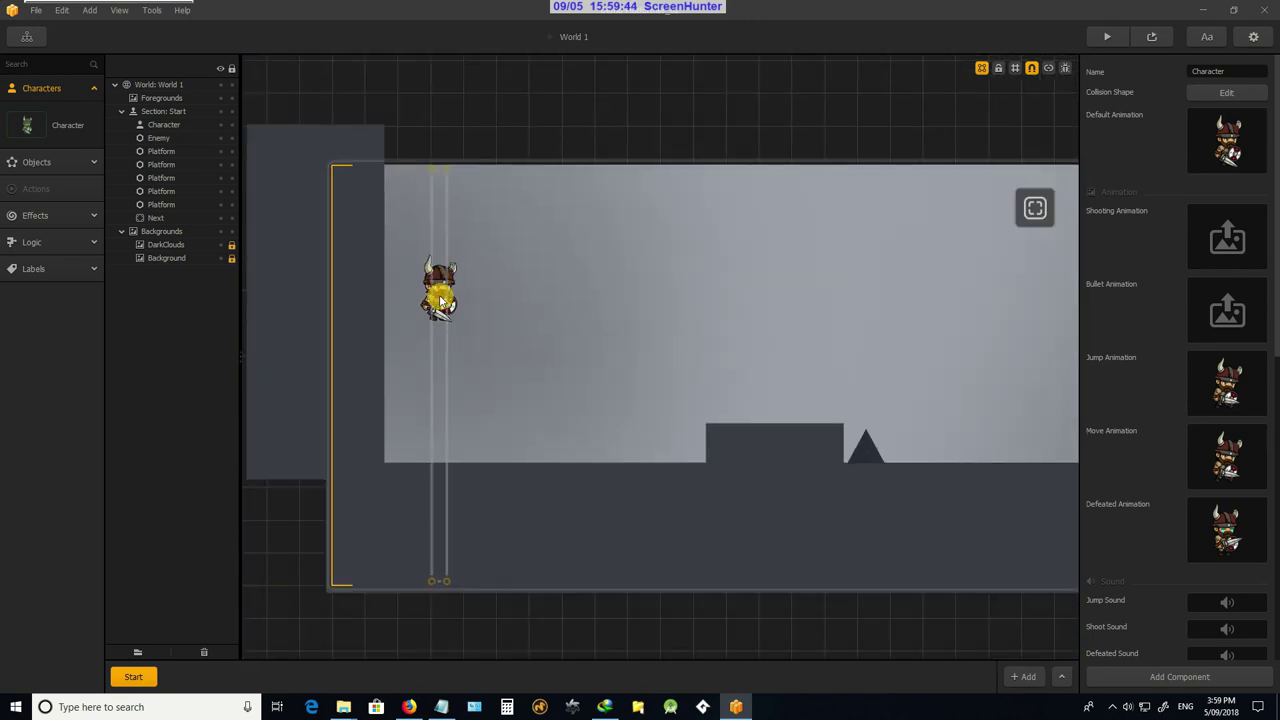
scroll(500, 435, "down", 1)
scroll(530, 420, "up", 2)
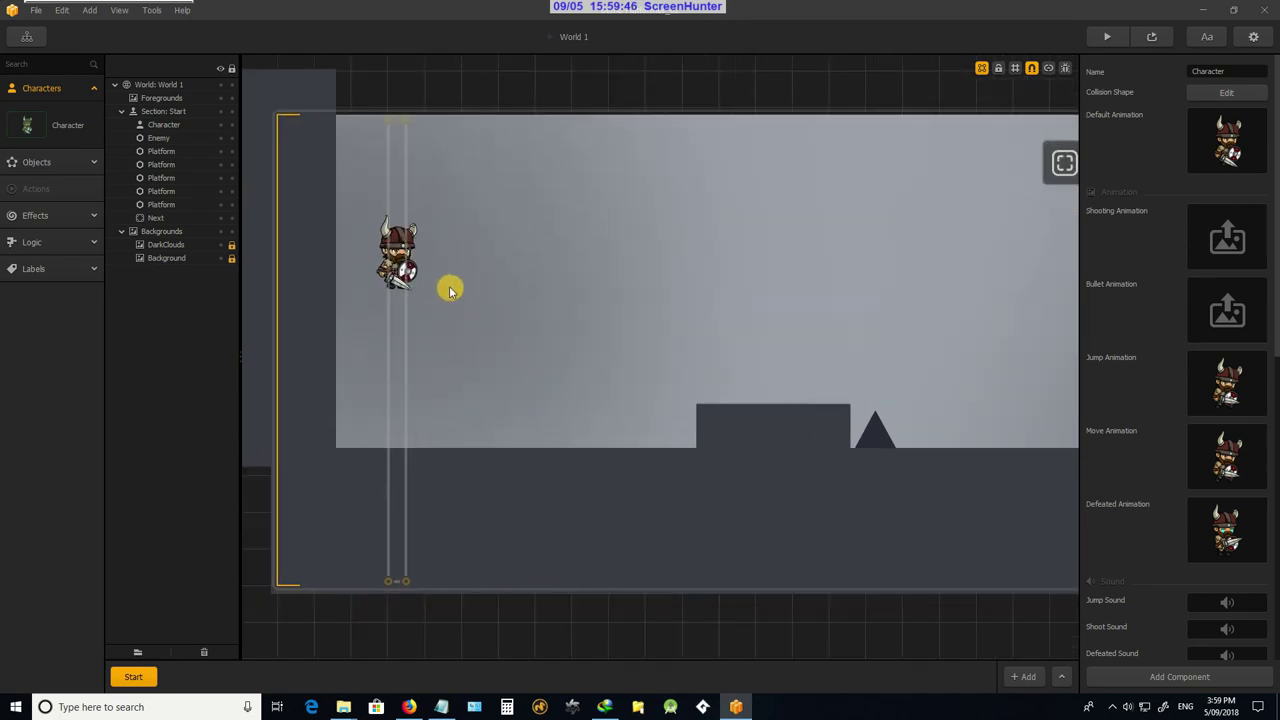
scroll(523, 386, "down", 2)
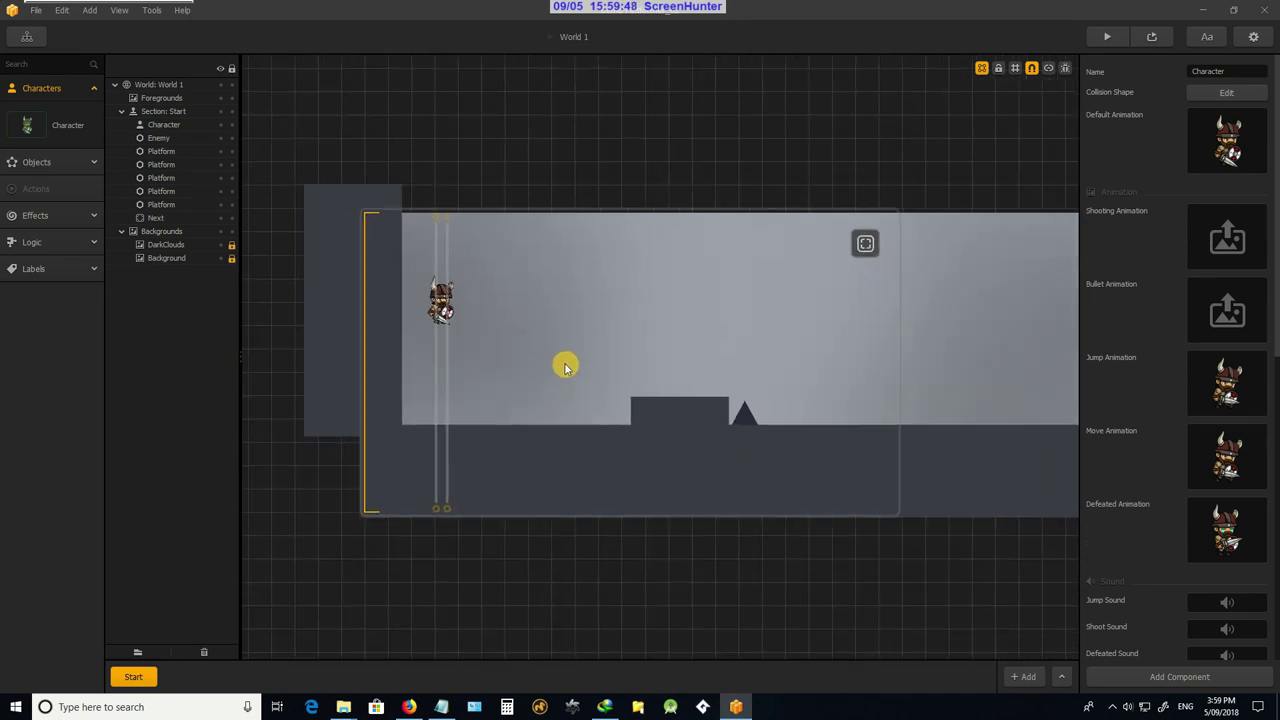
scroll(501, 340, "up", 2)
scroll(415, 483, "down", 2)
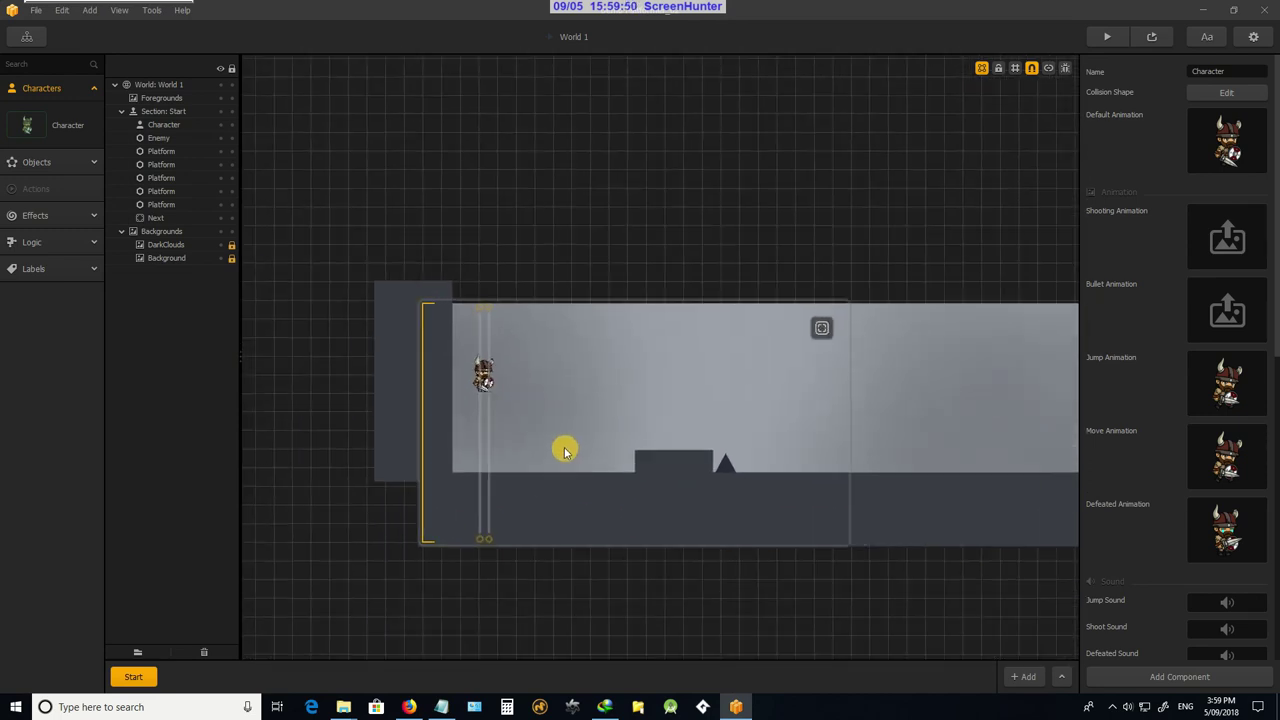
scroll(668, 457, "up", 1)
scroll(668, 457, "down", 1)
scroll(670, 462, "up", 2)
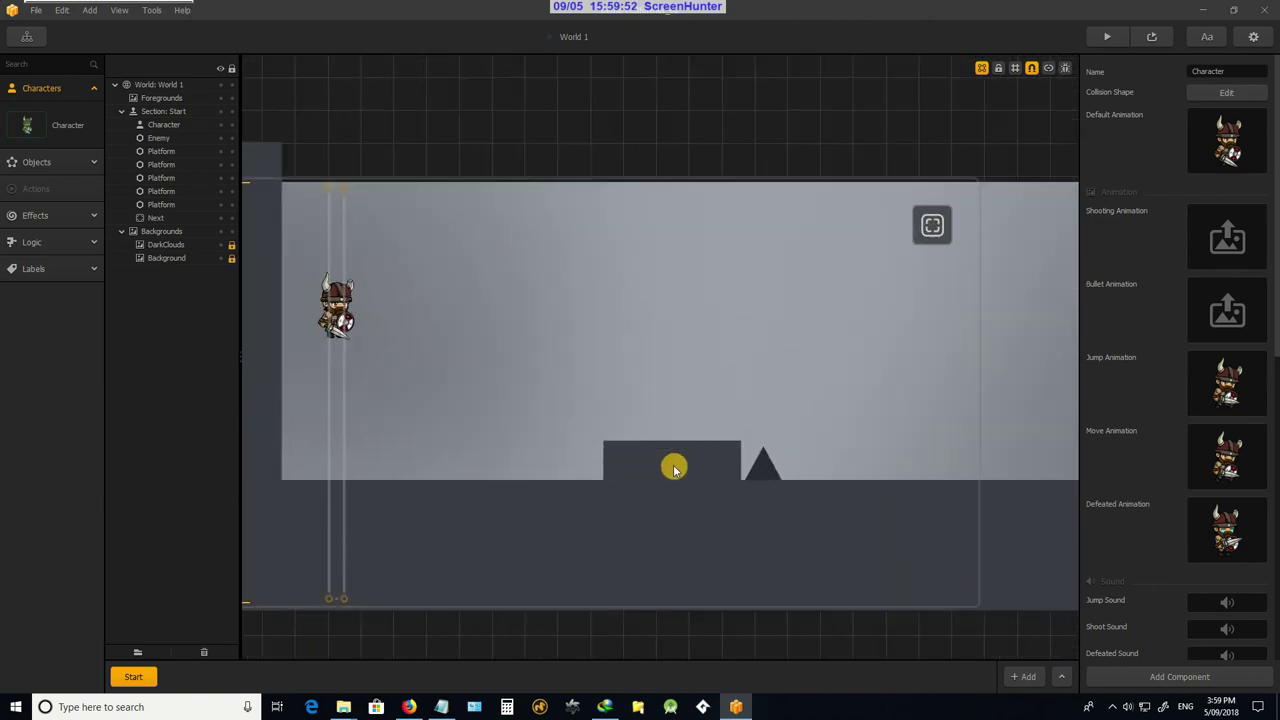
scroll(673, 470, "down", 3)
scroll(673, 474, "up", 2)
scroll(522, 350, "down", 1)
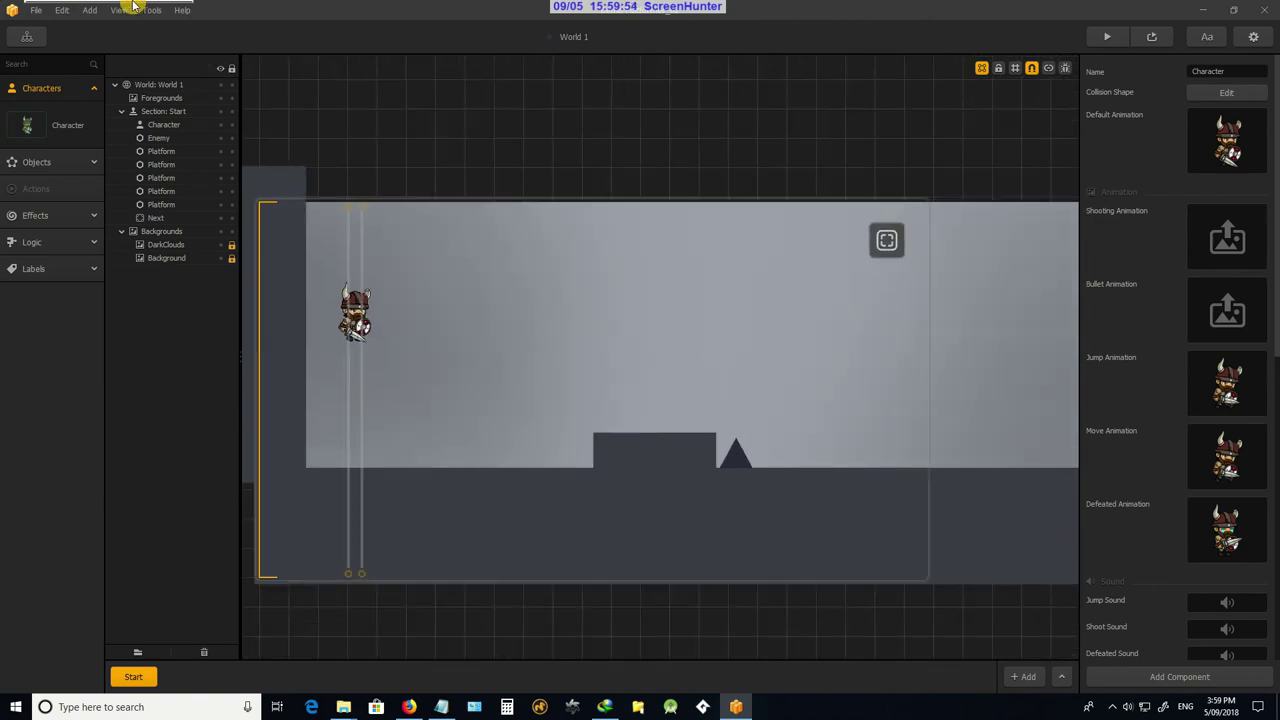
mouse_move(140, 5)
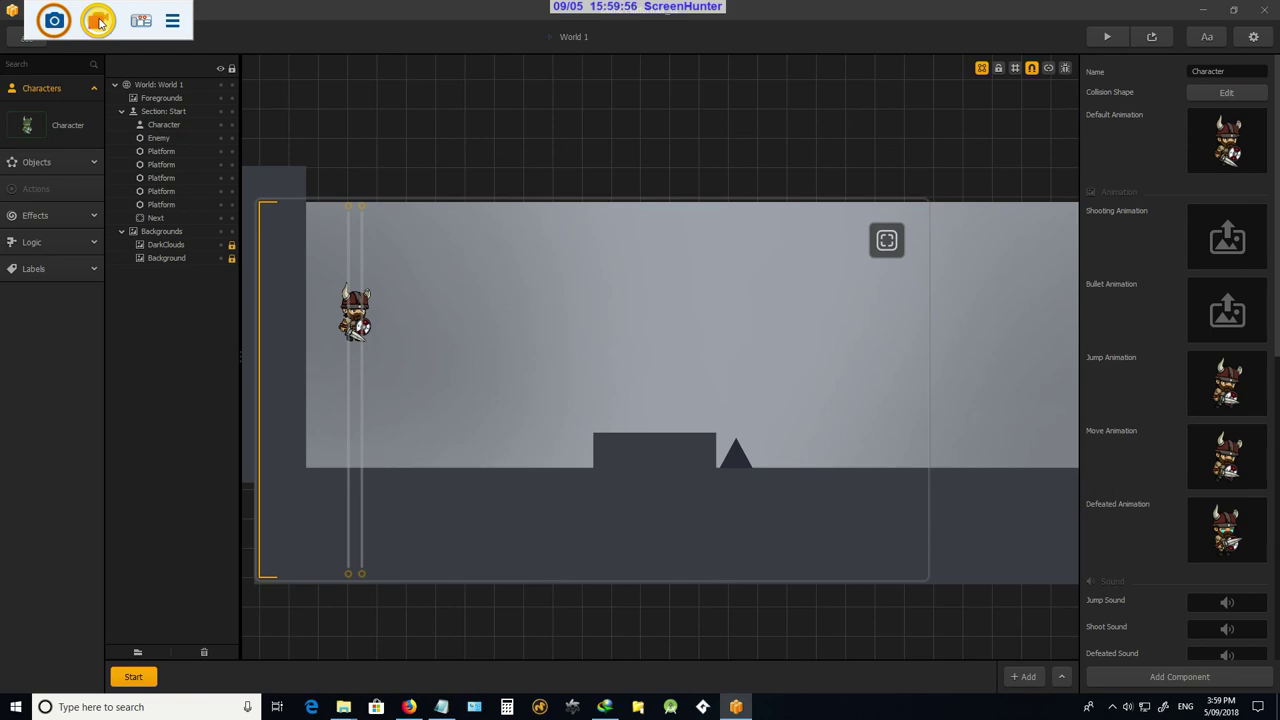